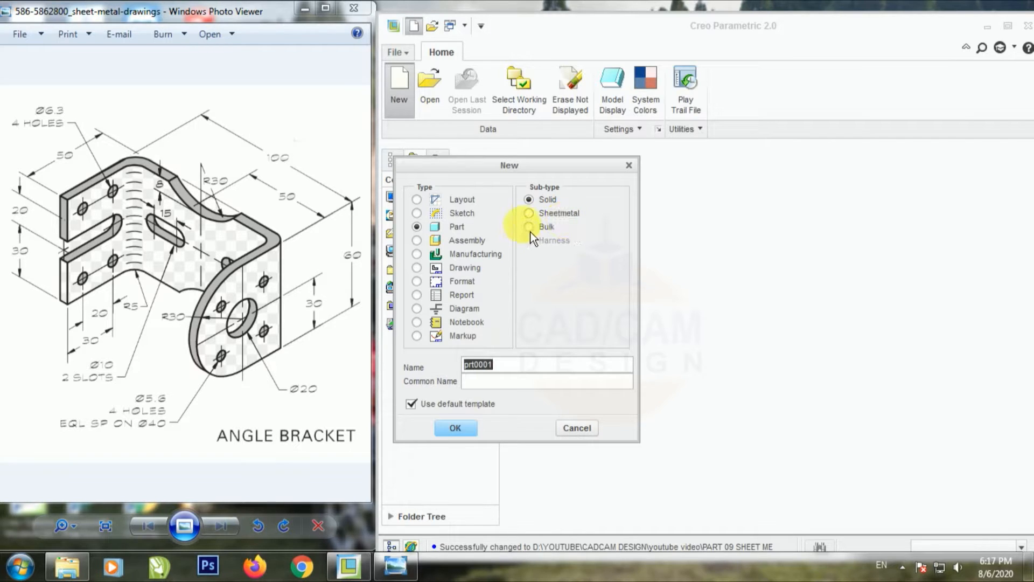
Step: Create a new sheetmetal part named ANGLE_BRACKET without the default template, using the mmns_part_sheetmetal template
{"action": "left_click", "coordinate": [530, 214]}
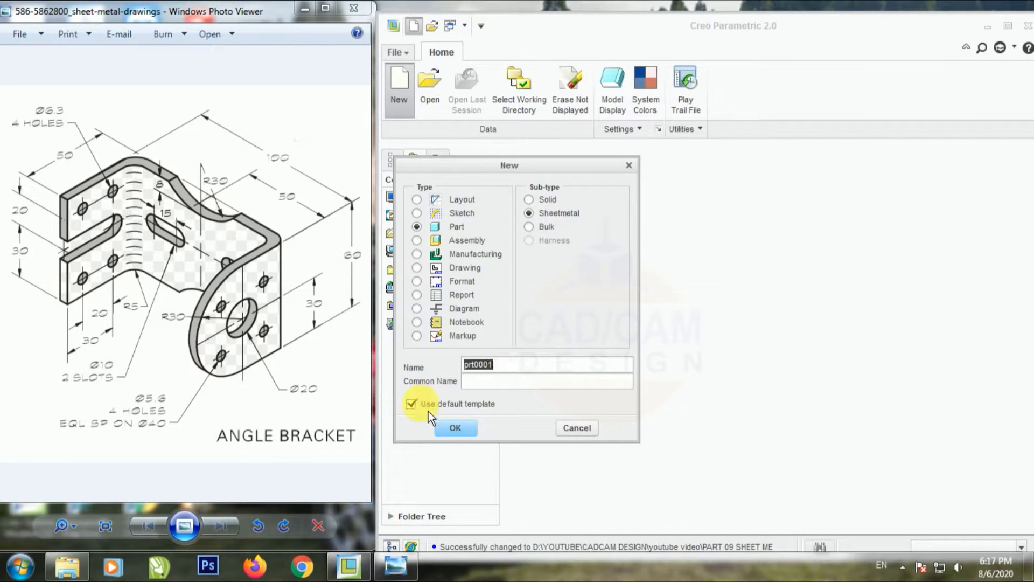
{"action": "left_click", "coordinate": [412, 404]}
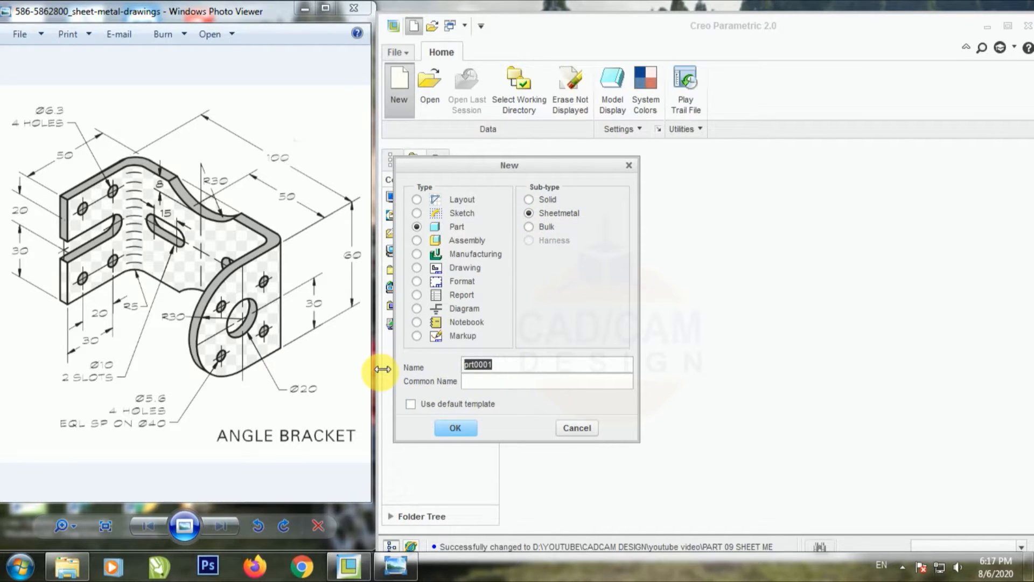
{"action": "type", "text": "ANGLE_BRACKET"}
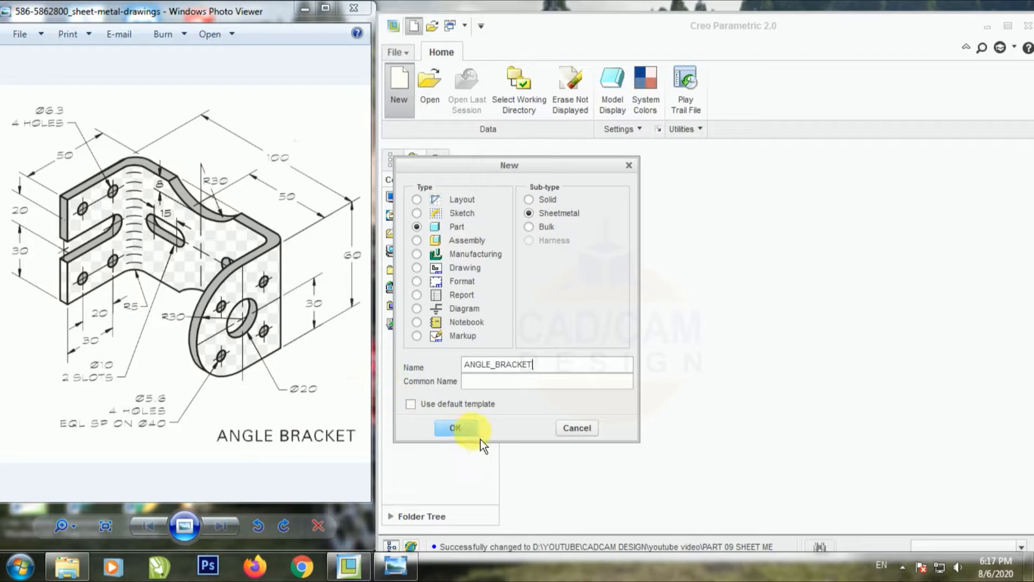
{"action": "left_click", "coordinate": [455, 427]}
{"action": "left_click", "coordinate": [624, 214]}
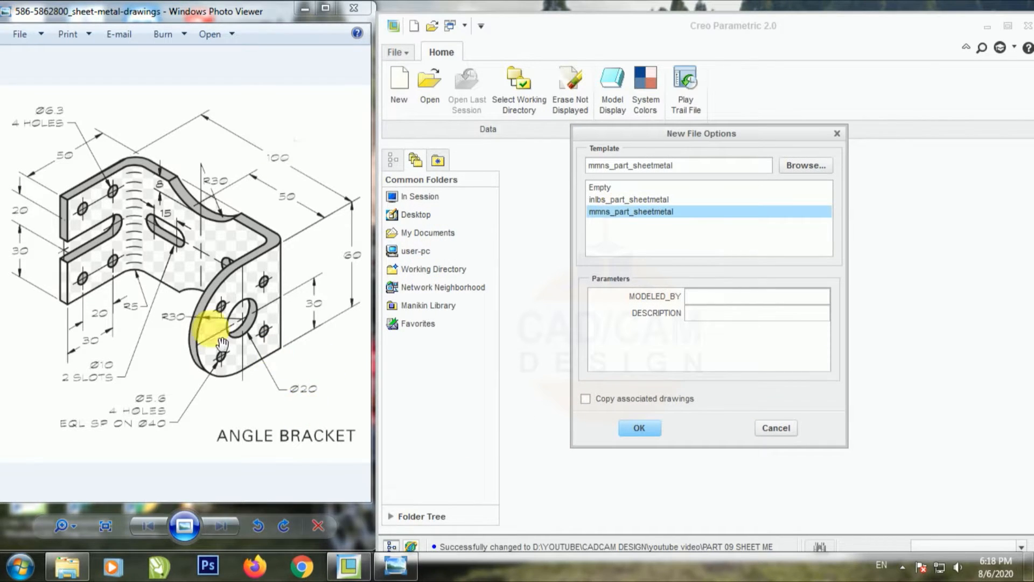
{"action": "left_click", "coordinate": [639, 430]}
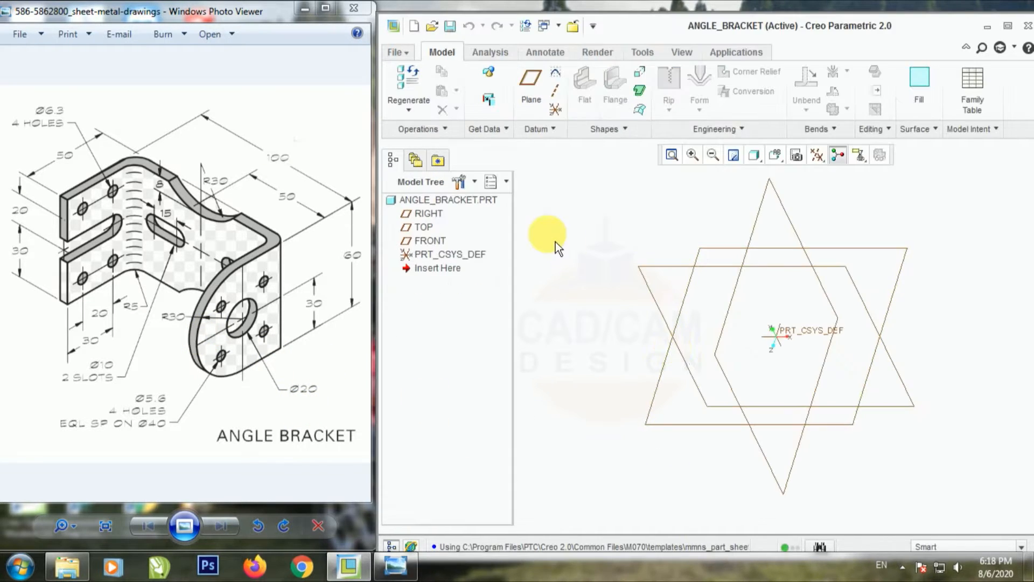
Step: Resize the modelling window and narrow the reference drawing window so both fit side by side
{"action": "left_click_drag", "start_coordinate": [376, 281], "coordinate": [311, 286]}
{"action": "left_click", "coordinate": [214, 237]}
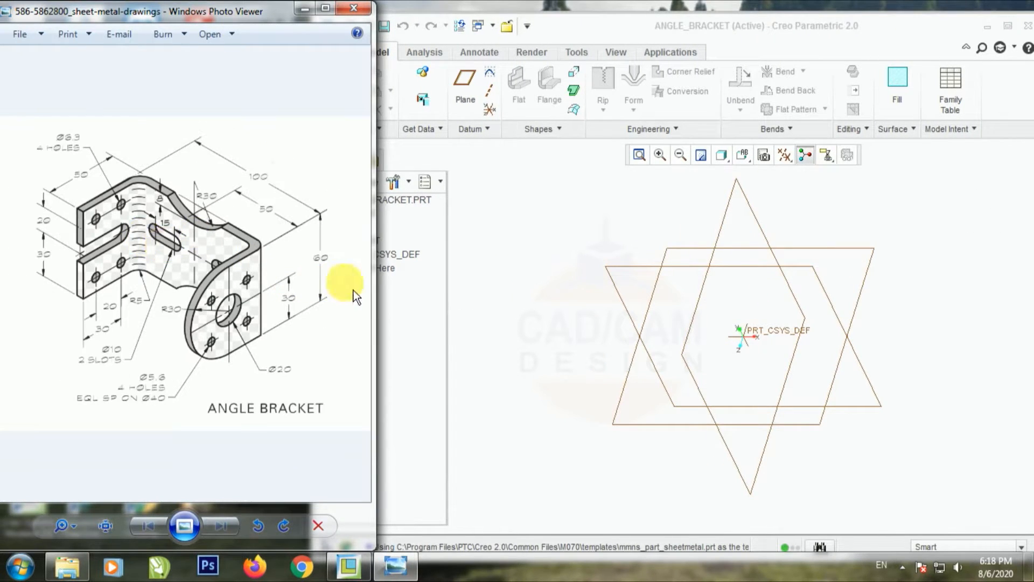
{"action": "left_click_drag", "start_coordinate": [372, 275], "coordinate": [310, 289]}
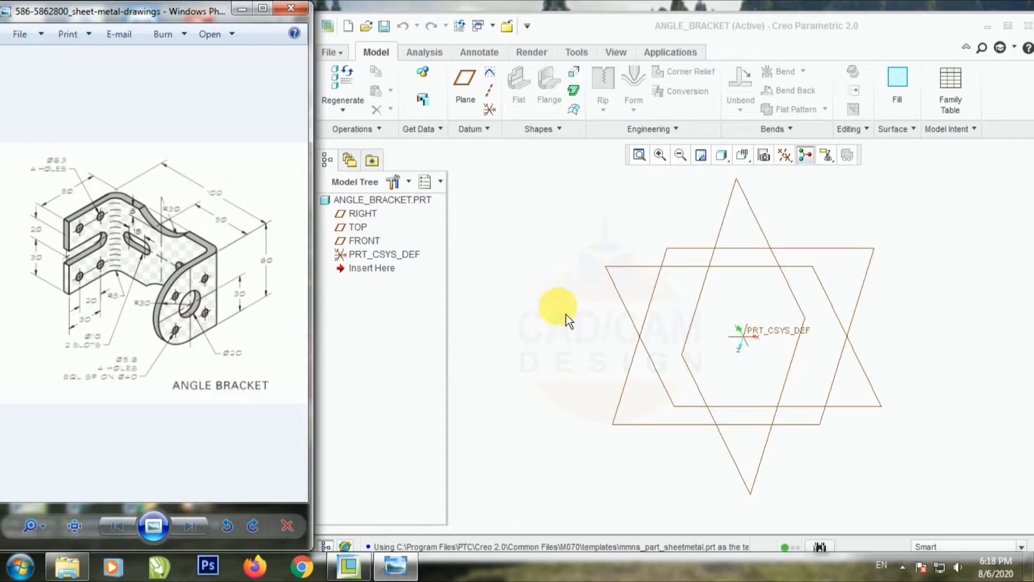
{"action": "left_click", "coordinate": [541, 299]}
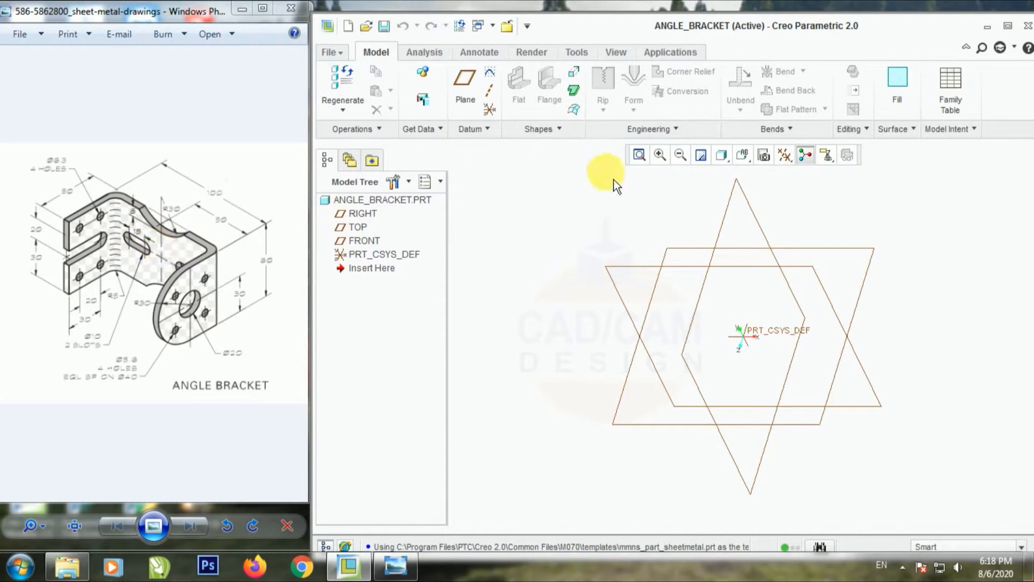
Step: Start a planar first wall with its sketch on the FRONT plane, and hide all datum display
{"action": "left_click", "coordinate": [583, 101]}
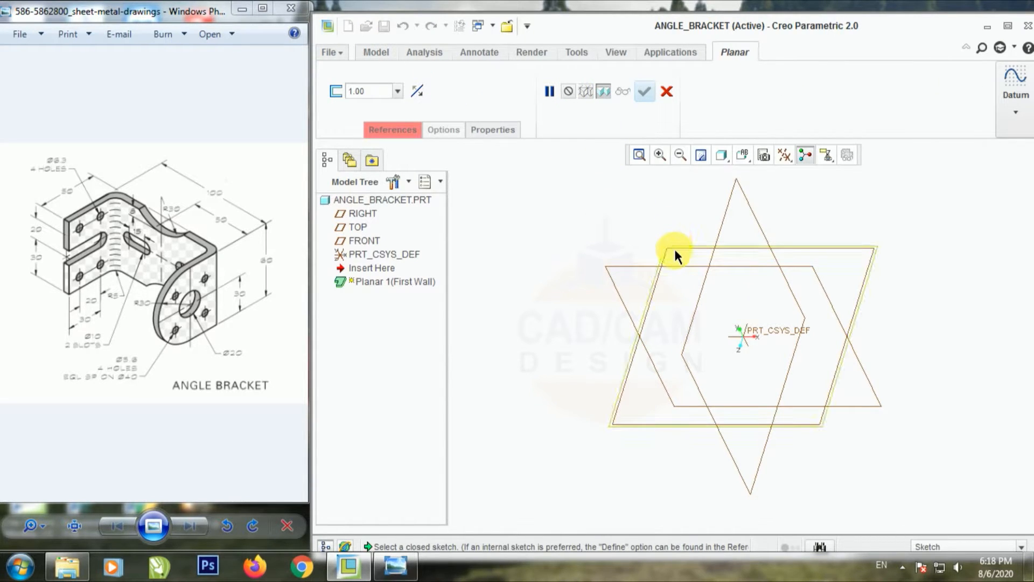
{"action": "left_click", "coordinate": [626, 262]}
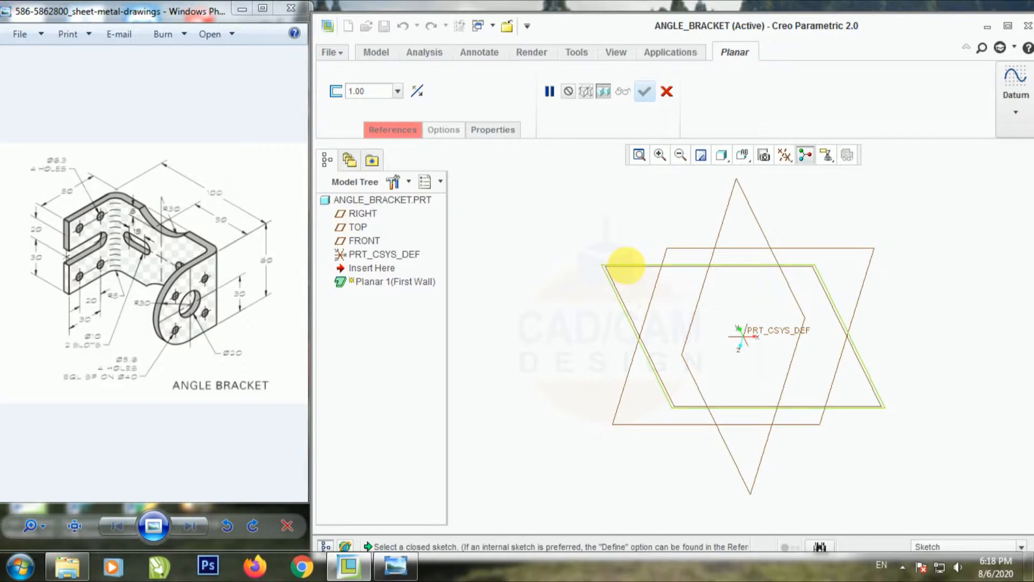
{"action": "left_click", "coordinate": [774, 156]}
{"action": "left_click", "coordinate": [781, 177]}
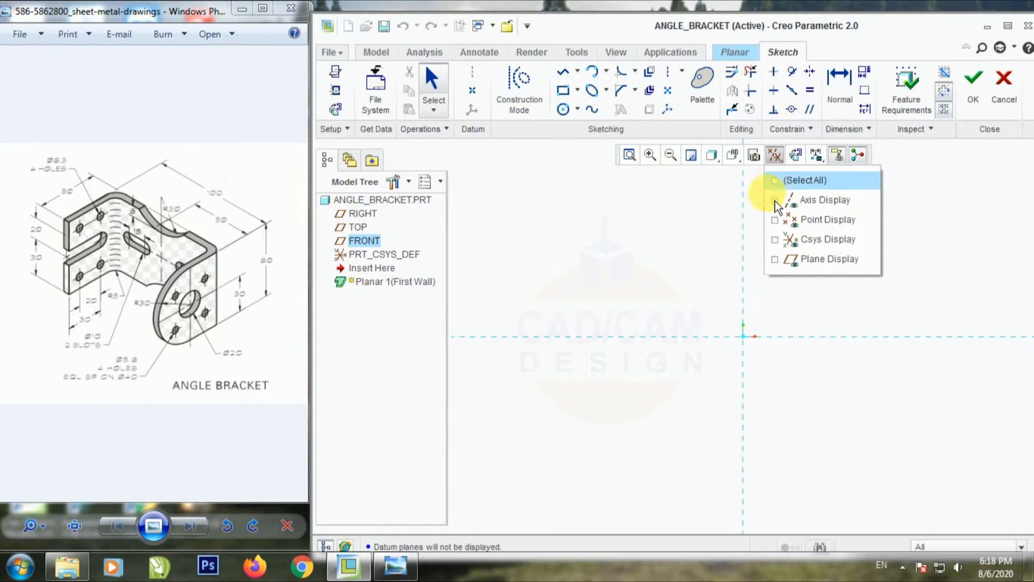
Step: Draw a vertical and a horizontal centerline through the sketch origin
{"action": "left_click", "coordinate": [669, 72]}
{"action": "left_click", "coordinate": [744, 337]}
{"action": "left_click", "coordinate": [743, 292]}
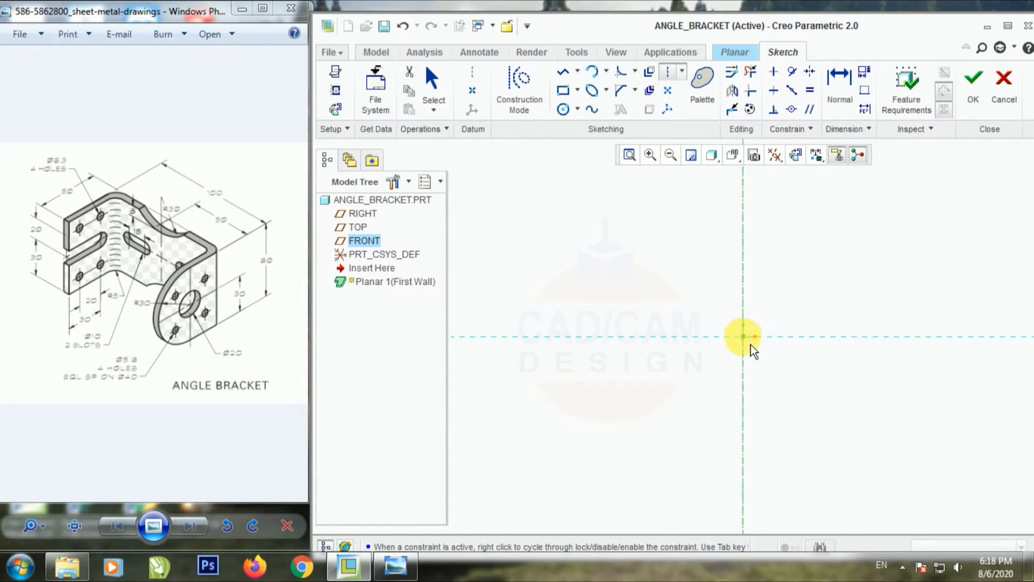
{"action": "left_click", "coordinate": [743, 337]}
{"action": "left_click", "coordinate": [775, 337]}
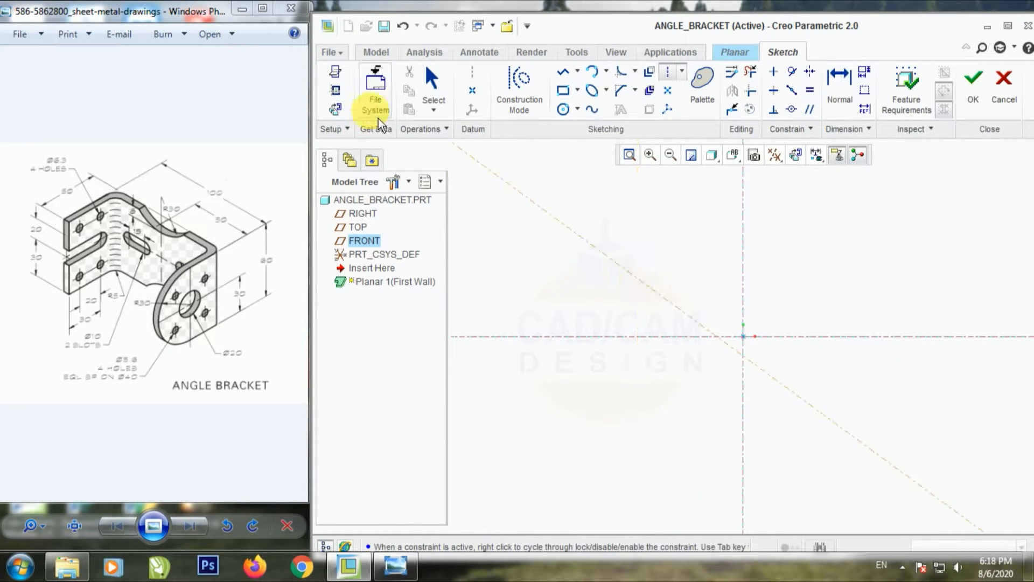
{"action": "left_click", "coordinate": [434, 88]}
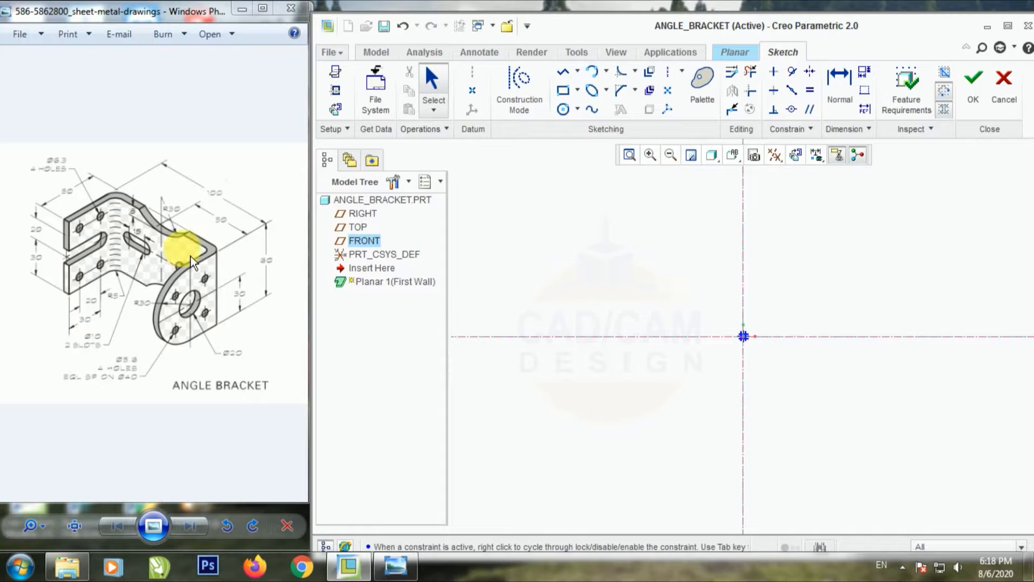
Step: Sketch a rectangle of about 343 by 141 mm, symmetric about both centerlines
{"action": "left_click", "coordinate": [563, 90]}
{"action": "left_click", "coordinate": [637, 293]}
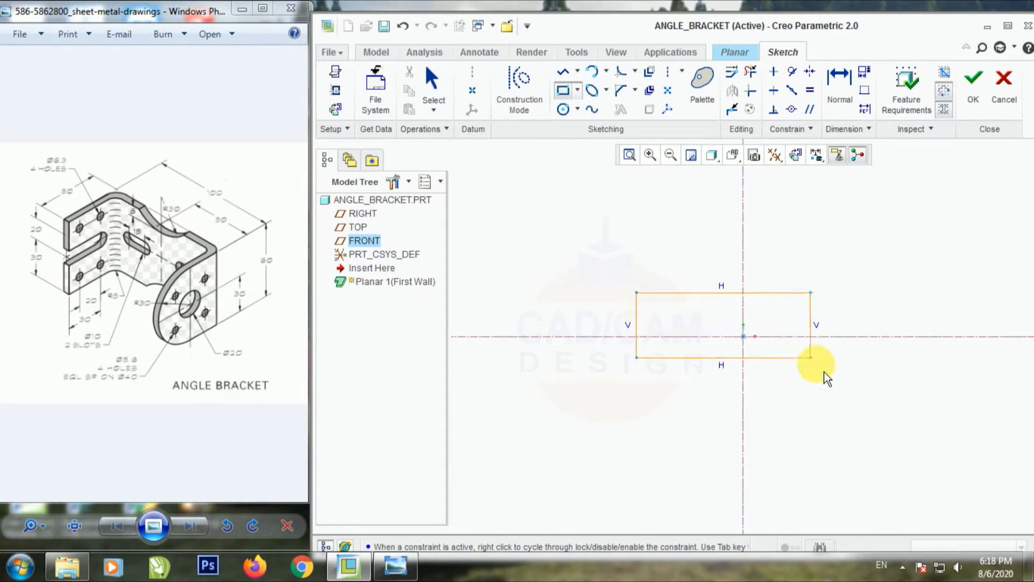
{"action": "left_click", "coordinate": [852, 398]}
{"action": "left_click", "coordinate": [432, 83]}
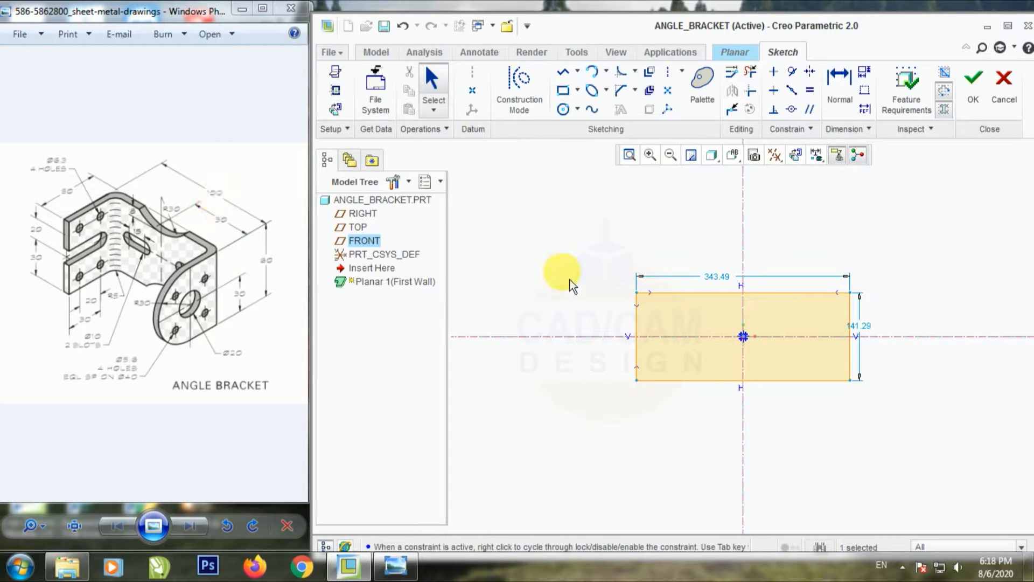
Step: Set the rectangle's width to 100 mm and height to 60 mm, and move the width dimension text aside
{"action": "double_click", "coordinate": [721, 277]}
{"action": "type", "text": "100"}
{"action": "key", "text": "Return"}
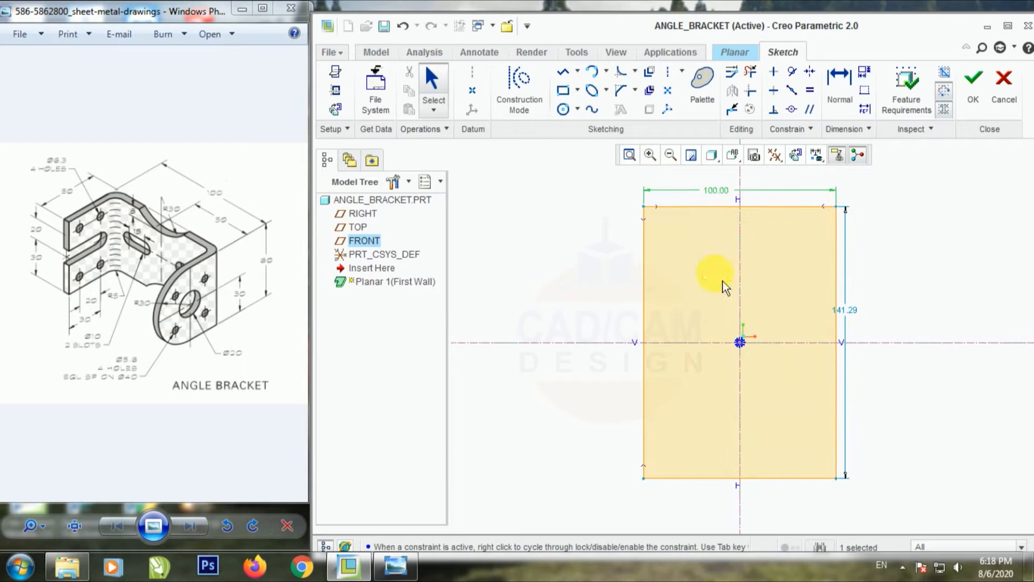
{"action": "double_click", "coordinate": [848, 312]}
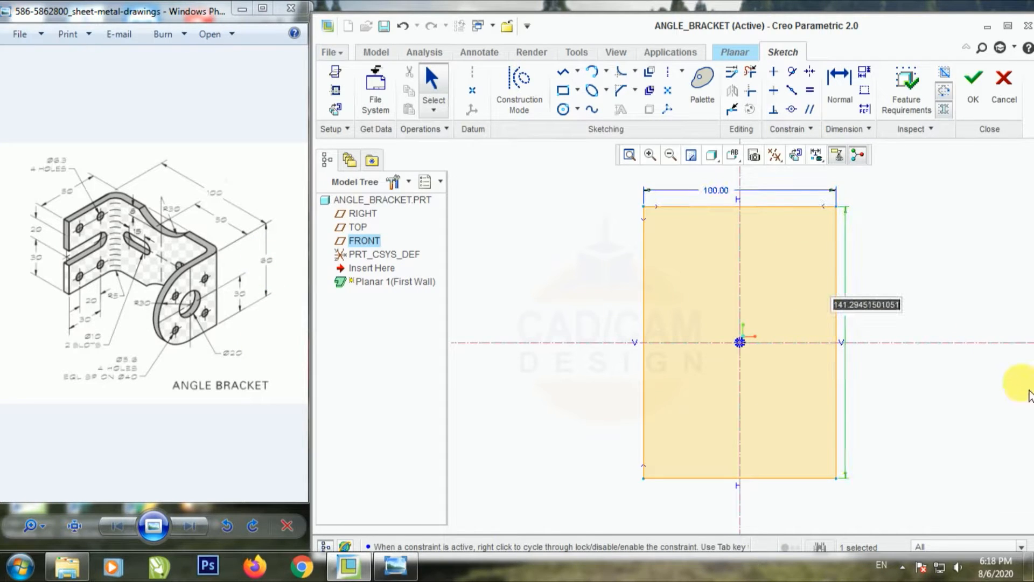
{"action": "type", "text": "60"}
{"action": "key", "text": "Return"}
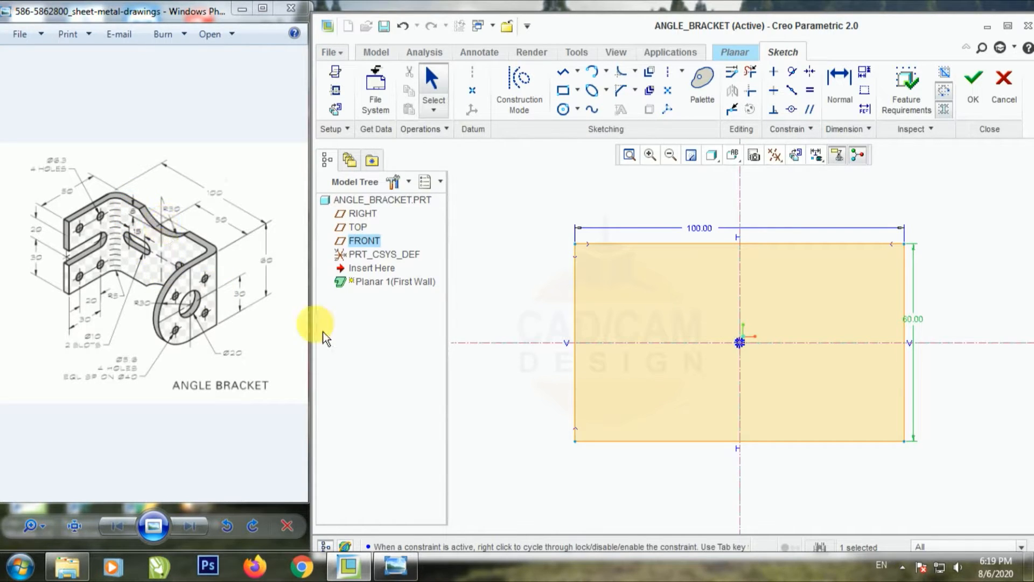
{"action": "left_click_drag", "start_coordinate": [704, 239], "coordinate": [641, 223]}
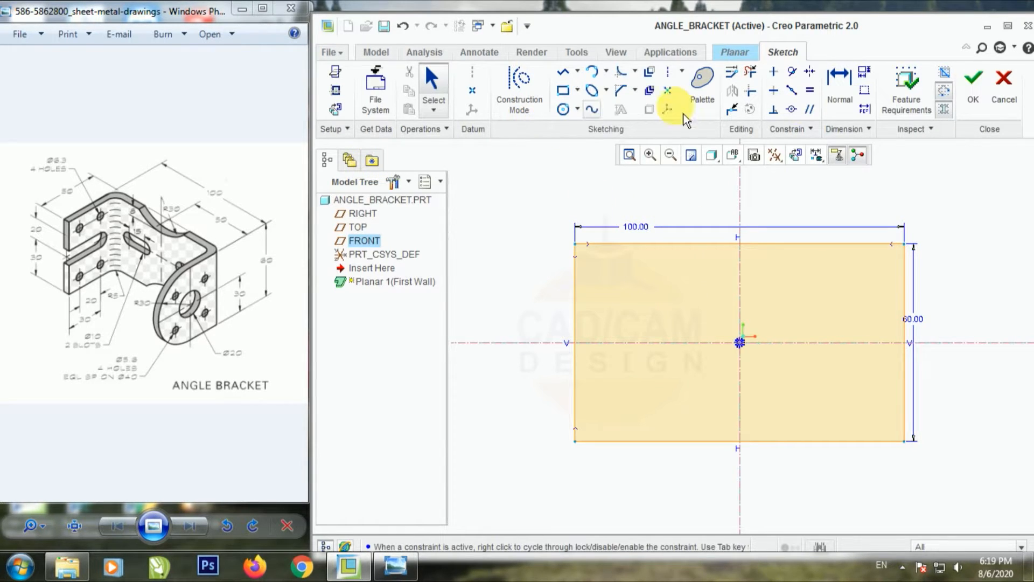
Step: Add a horizontal centerline inside the rectangle, 8 mm below its upper edge
{"action": "left_click", "coordinate": [667, 71]}
{"action": "left_click", "coordinate": [581, 267]}
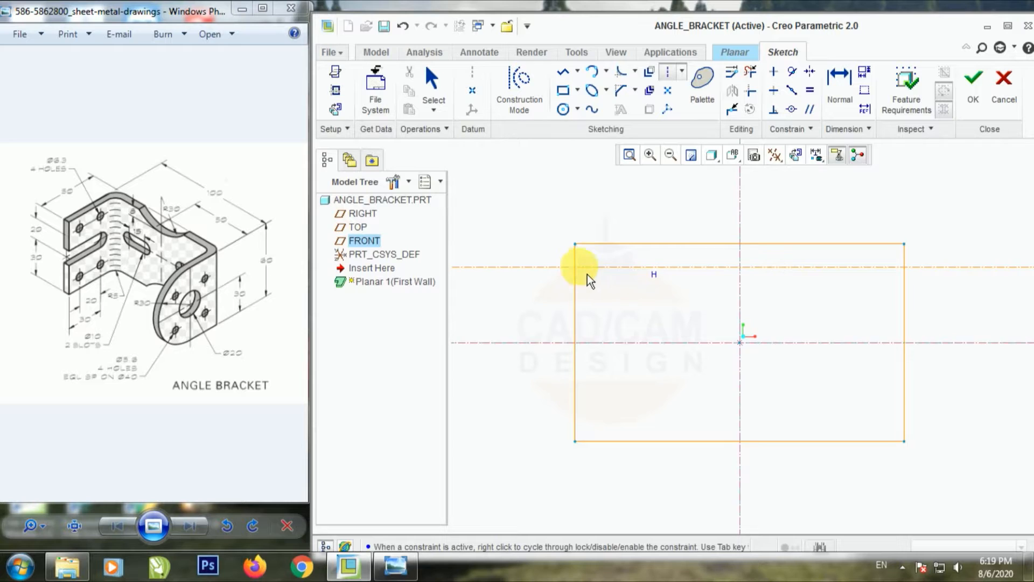
{"action": "left_click", "coordinate": [433, 81]}
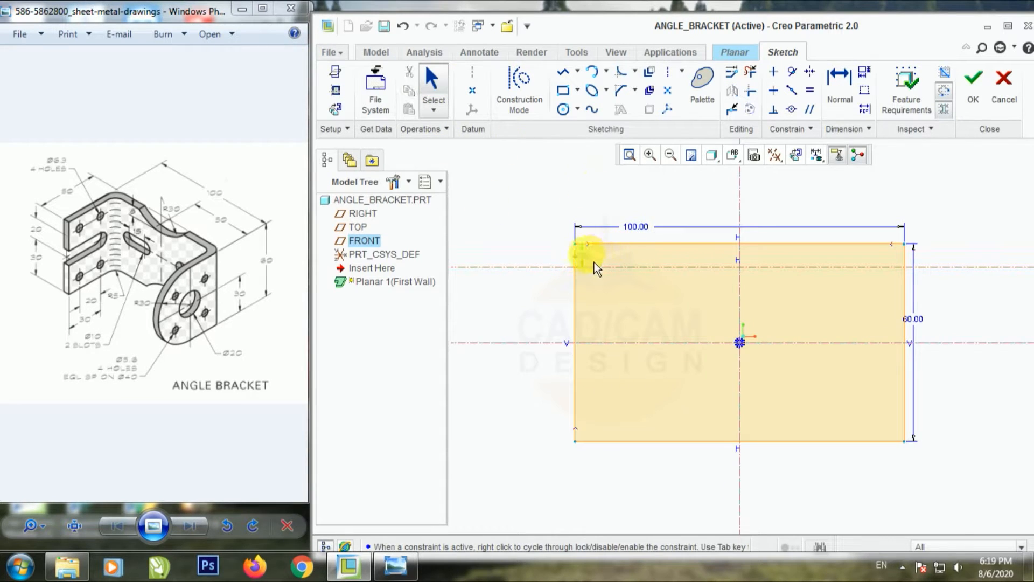
{"action": "left_click", "coordinate": [592, 266]}
{"action": "type", "text": "8"}
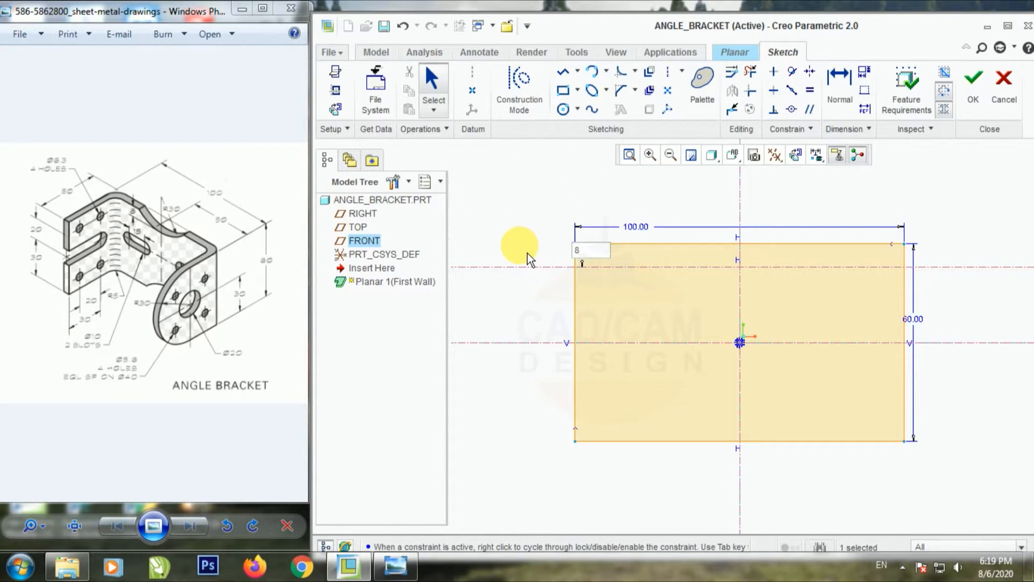
{"action": "key", "text": "Return"}
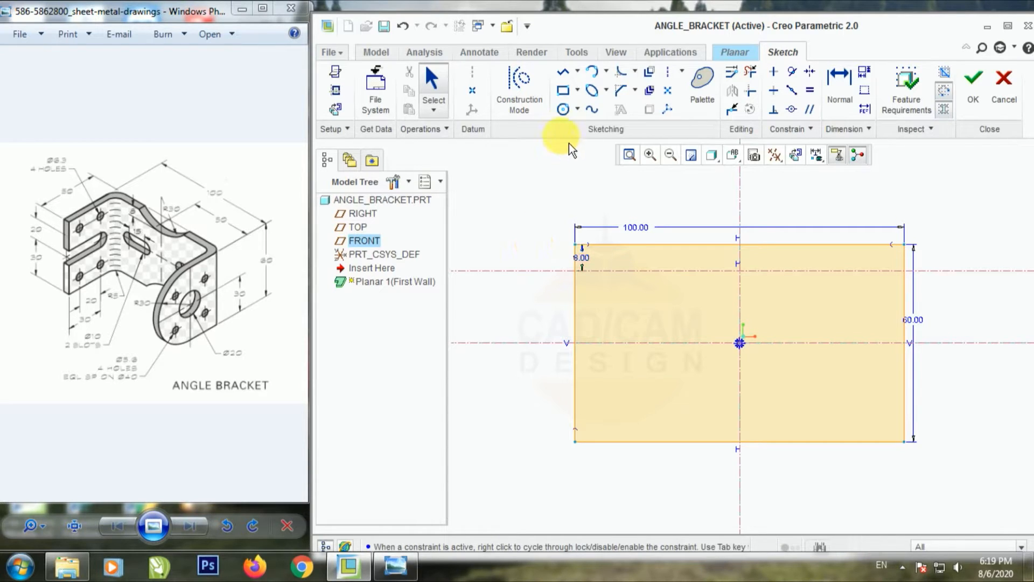
Step: Sketch a 60 mm diameter circle centred on the vertical centerline above the rectangle, tangent to the offset horizontal centerline
{"action": "left_click", "coordinate": [563, 108]}
{"action": "scroll", "coordinate": [545, 389], "scroll_direction": "up", "scroll_amount": 4}
{"action": "scroll", "coordinate": [630, 311], "scroll_direction": "down", "scroll_amount": 4}
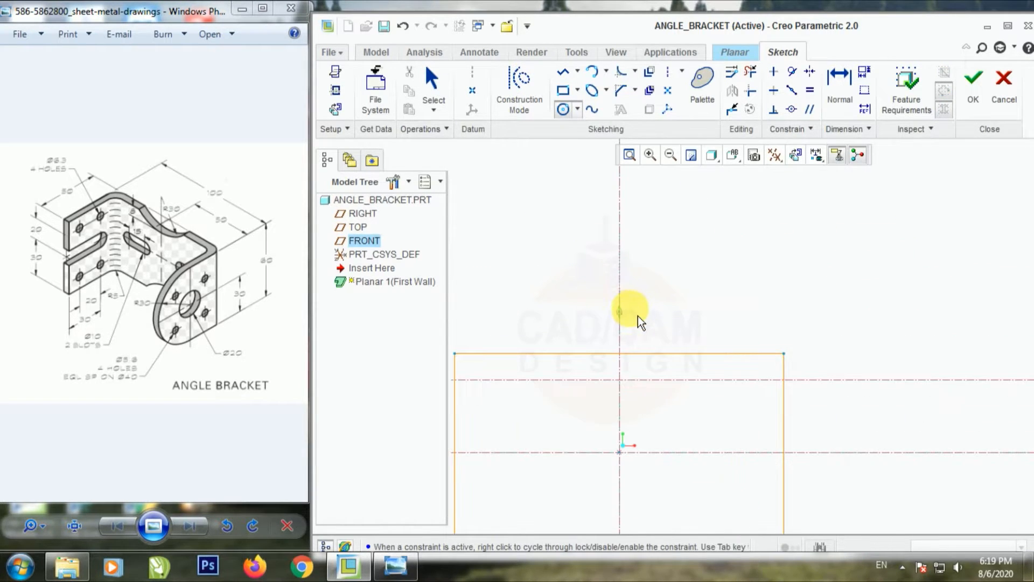
{"action": "left_click", "coordinate": [621, 271]}
{"action": "left_click", "coordinate": [620, 380]}
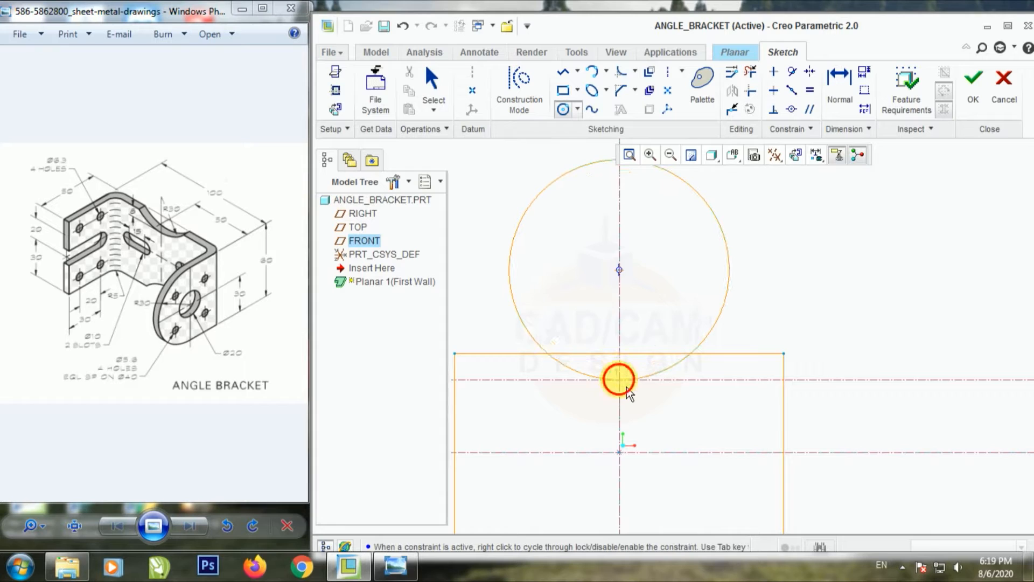
{"action": "left_click", "coordinate": [434, 89]}
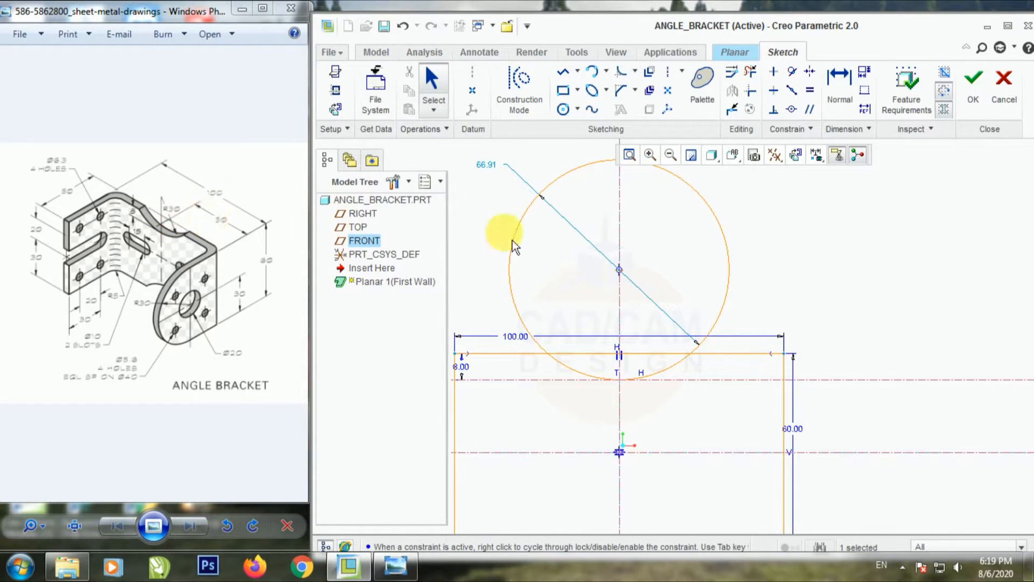
{"action": "double_click", "coordinate": [493, 174]}
{"action": "type", "text": "60"}
{"action": "key", "text": "Return"}
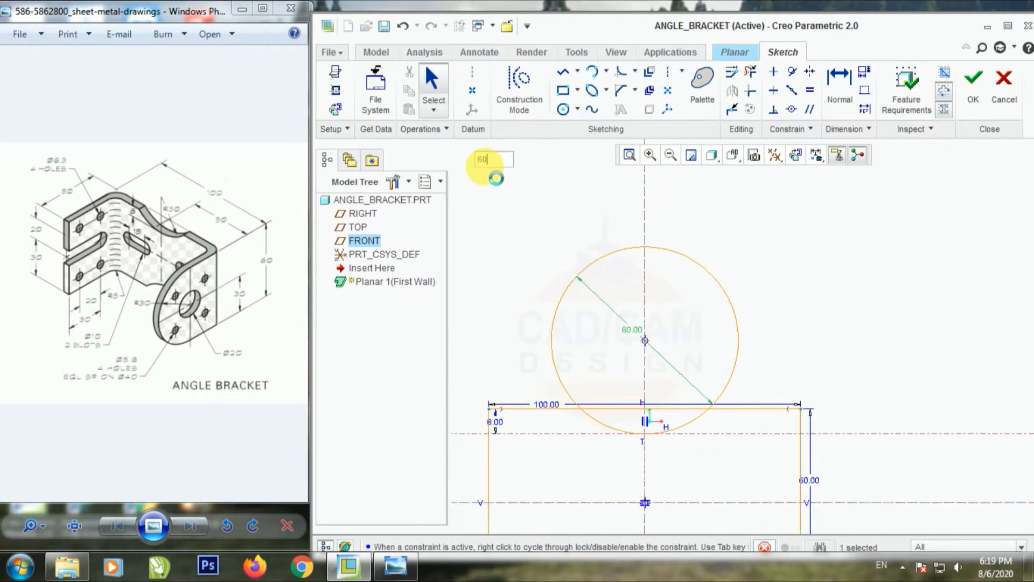
{"action": "left_click", "coordinate": [584, 263]}
Step: Trim the circle outside the rectangle and the upper edge within it, leaving a curved notch in the profile
{"action": "scroll", "coordinate": [583, 264], "scroll_direction": "up", "scroll_amount": 2}
{"action": "scroll", "coordinate": [663, 273], "scroll_direction": "down", "scroll_amount": 3}
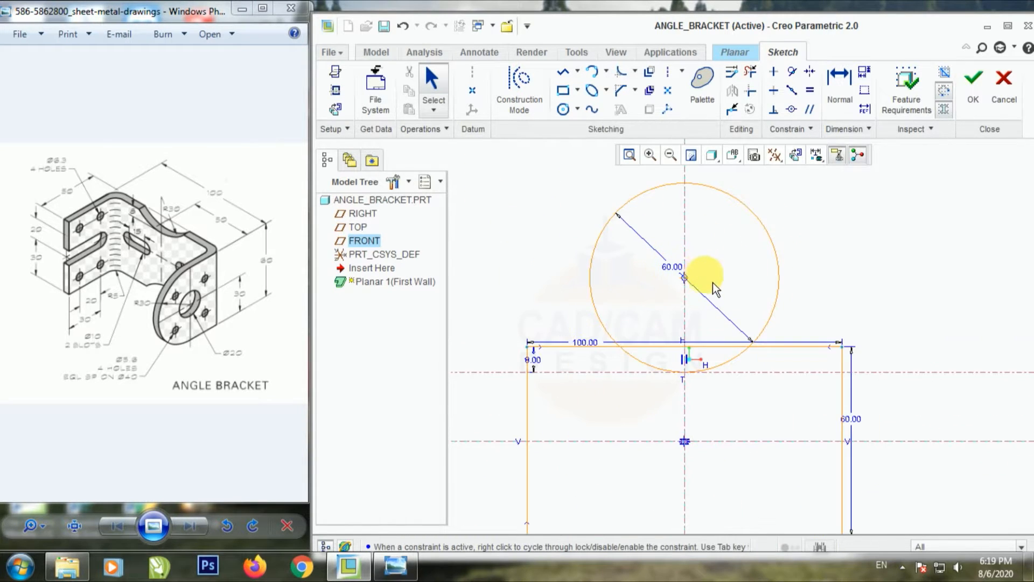
{"action": "scroll", "coordinate": [711, 284], "scroll_direction": "down", "scroll_amount": 1}
{"action": "scroll", "coordinate": [674, 334], "scroll_direction": "up", "scroll_amount": 1}
{"action": "scroll", "coordinate": [709, 266], "scroll_direction": "down", "scroll_amount": 1}
{"action": "mouse_move", "coordinate": [525, 386]}
{"action": "left_mouse_down"}
{"action": "mouse_move", "coordinate": [534, 323]}
{"action": "mouse_move", "coordinate": [531, 363]}
{"action": "left_mouse_up"}
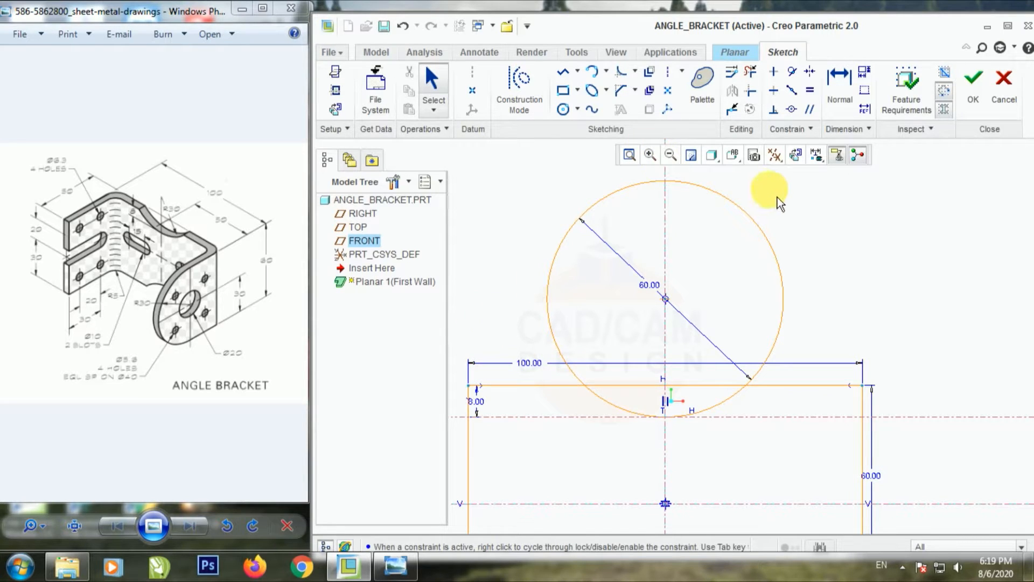
{"action": "left_click", "coordinate": [757, 78]}
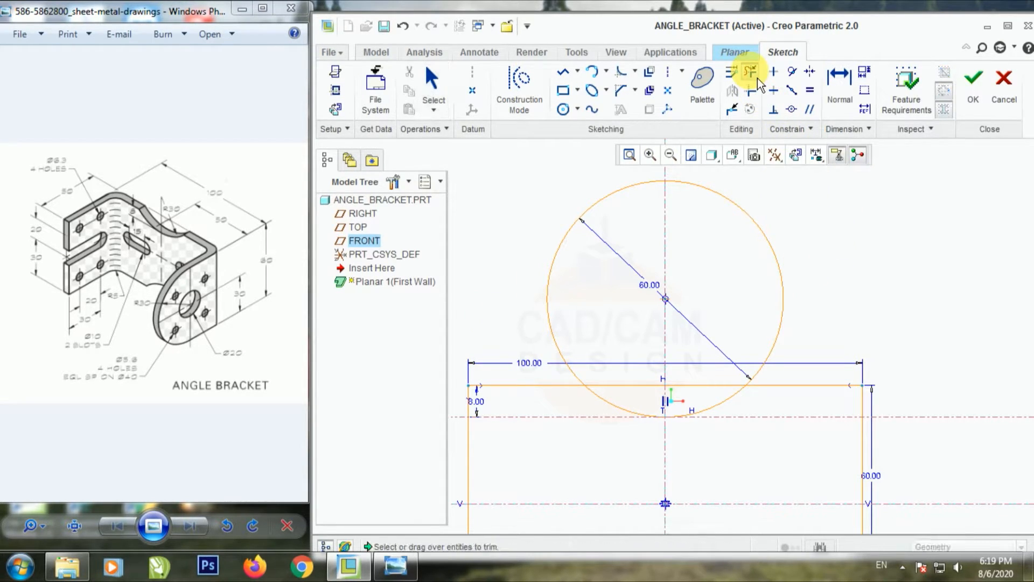
{"action": "left_click", "coordinate": [760, 224]}
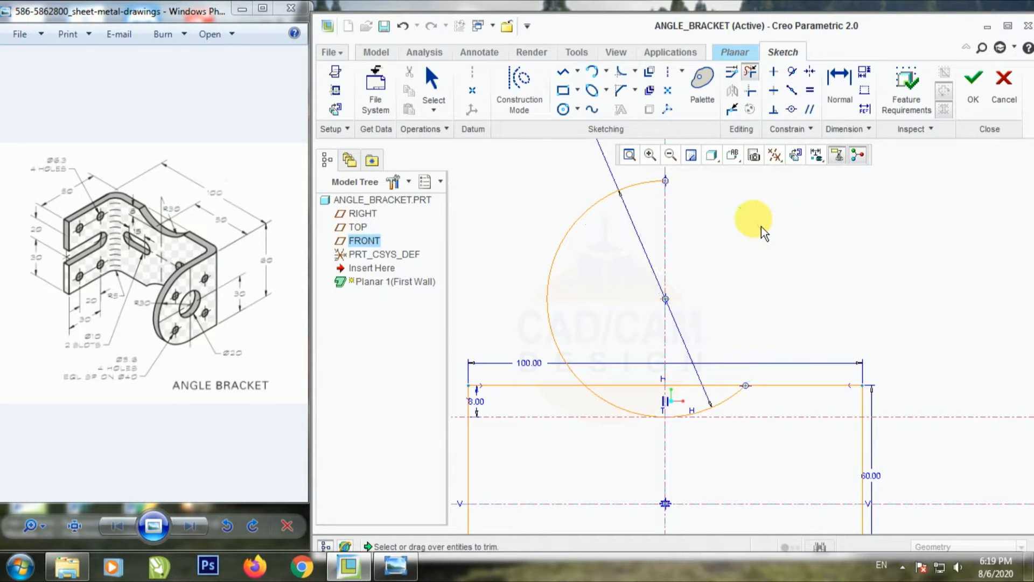
{"action": "left_click", "coordinate": [606, 212]}
{"action": "scroll", "coordinate": [632, 385], "scroll_direction": "up", "scroll_amount": 4}
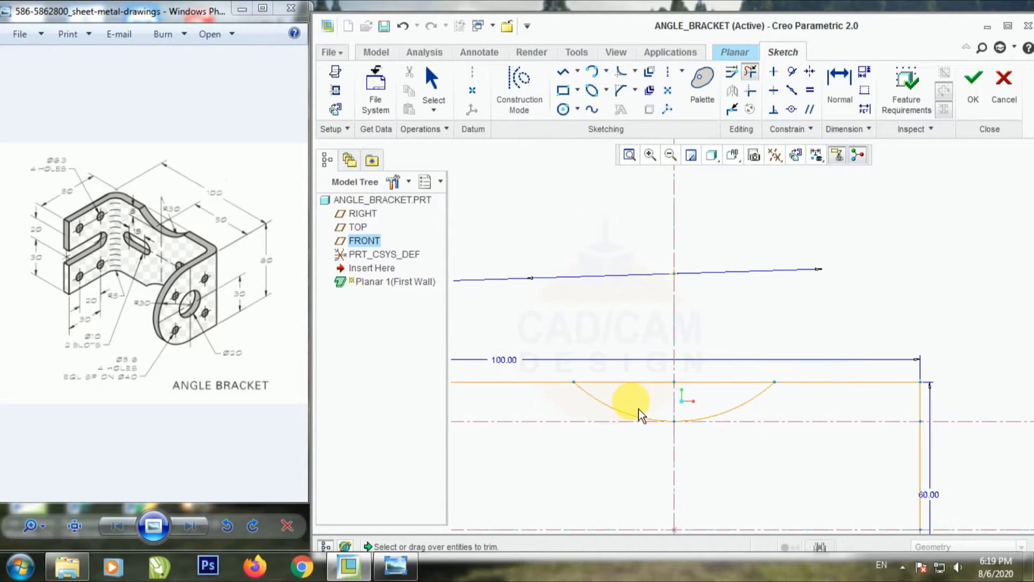
{"action": "left_click", "coordinate": [724, 383]}
{"action": "scroll", "coordinate": [613, 344], "scroll_direction": "down", "scroll_amount": 4}
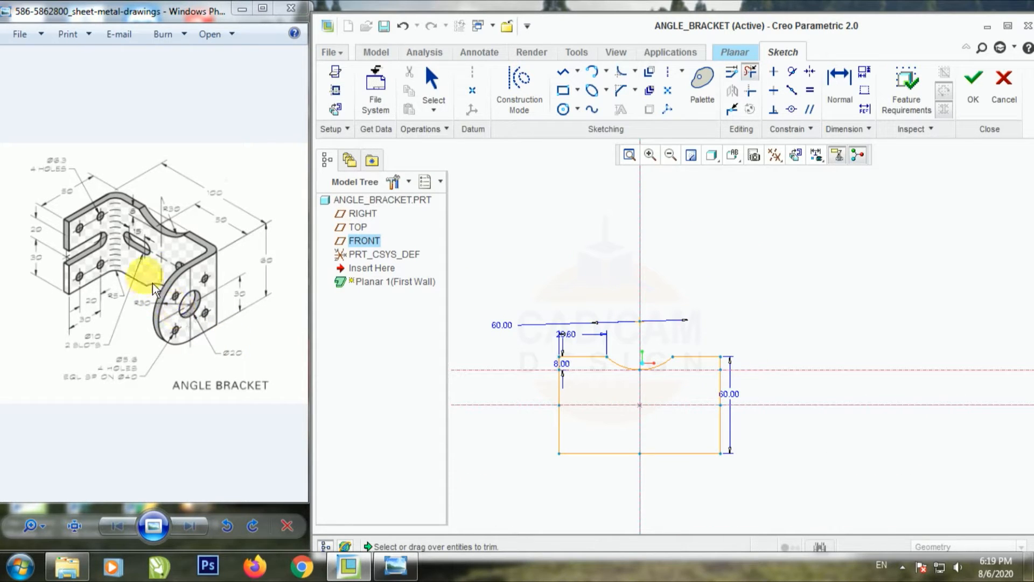
{"action": "left_click", "coordinate": [438, 92]}
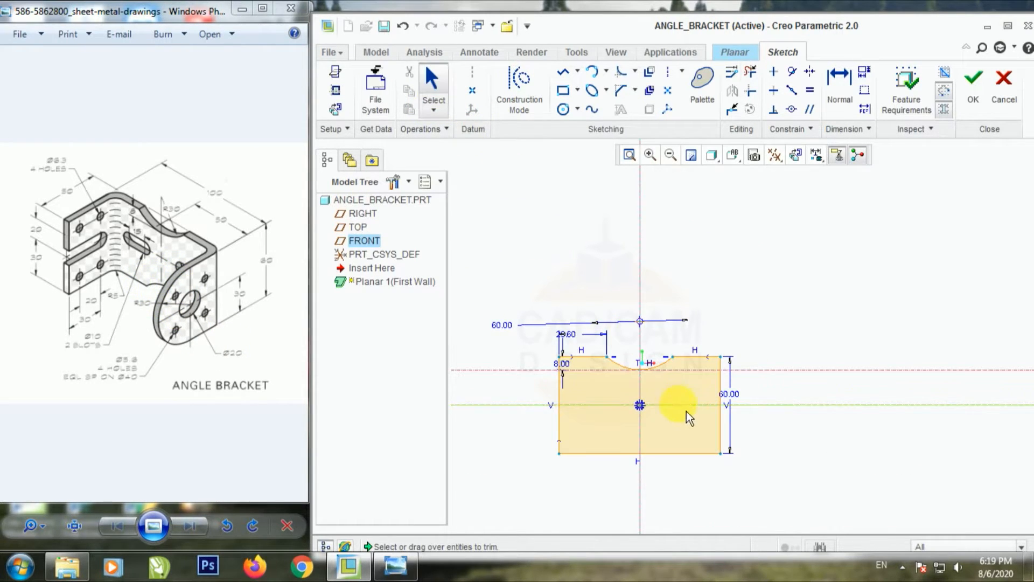
Step: Mirror the notch arc about the rectangle's horizontal centerline onto its lower edge
{"action": "scroll", "coordinate": [682, 407], "scroll_direction": "up", "scroll_amount": 3}
{"action": "left_click", "coordinate": [587, 344]}
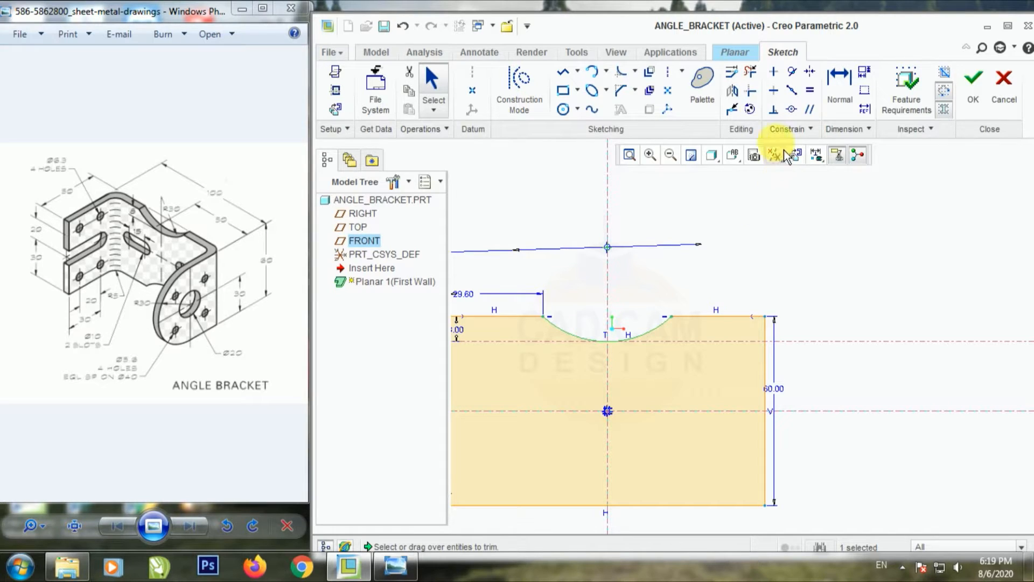
{"action": "left_click", "coordinate": [733, 90]}
{"action": "left_click", "coordinate": [810, 410]}
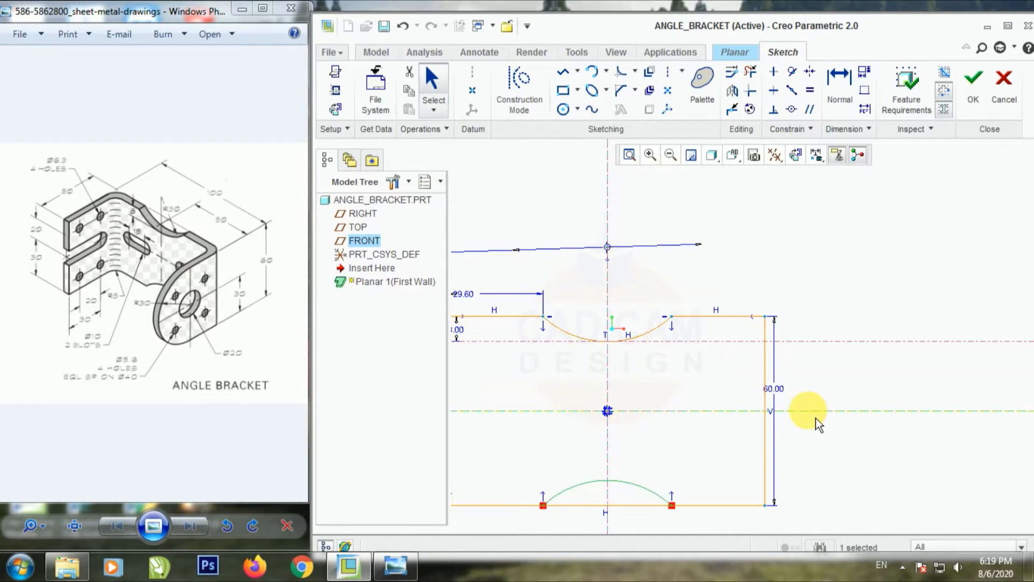
{"action": "left_click", "coordinate": [442, 105]}
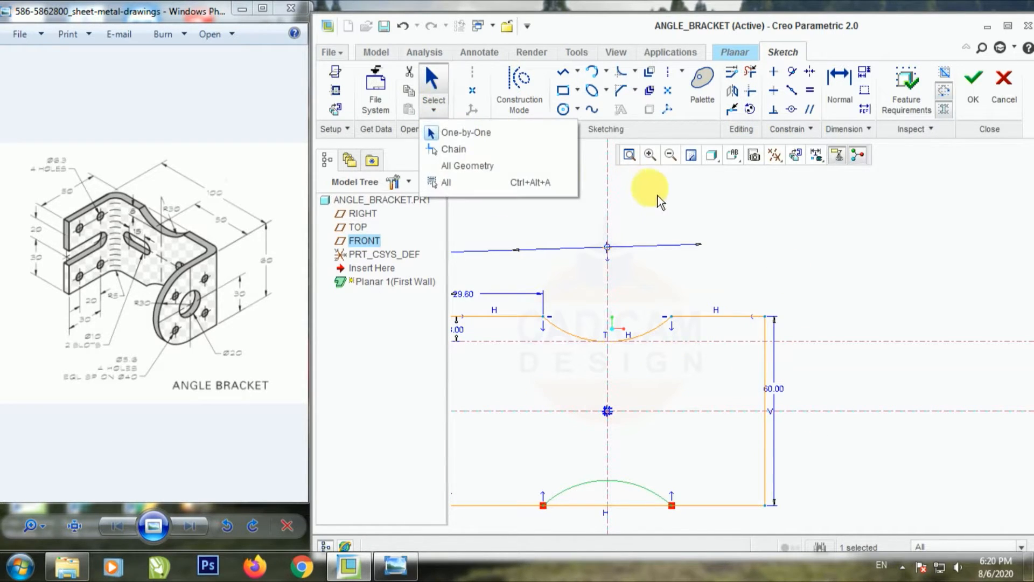
{"action": "left_click", "coordinate": [432, 109]}
Step: Trim the segment of the rectangle's lower edge between the ends of the mirrored arc
{"action": "left_click", "coordinate": [750, 71]}
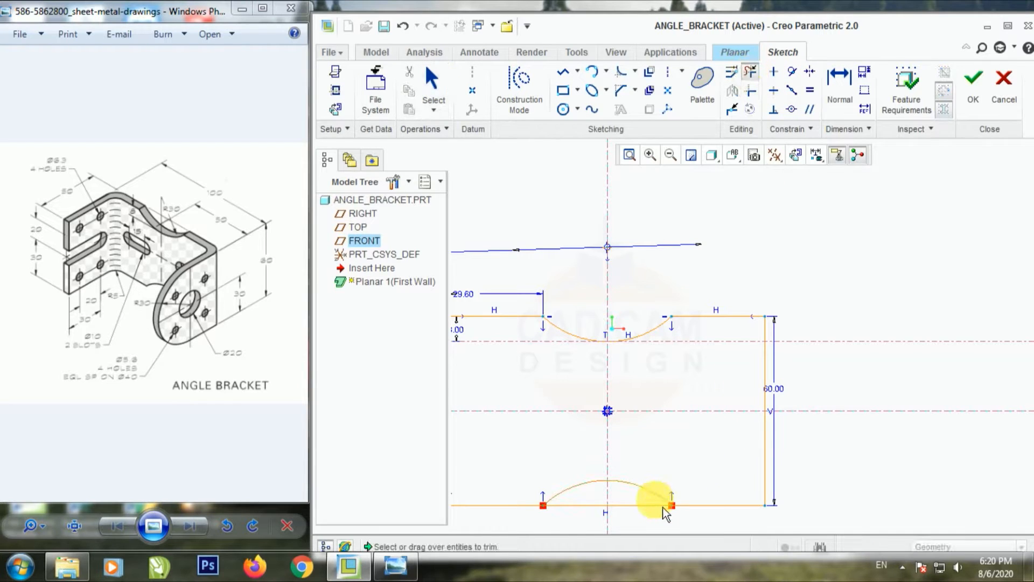
{"action": "left_click_drag", "start_coordinate": [663, 506], "coordinate": [591, 513]}
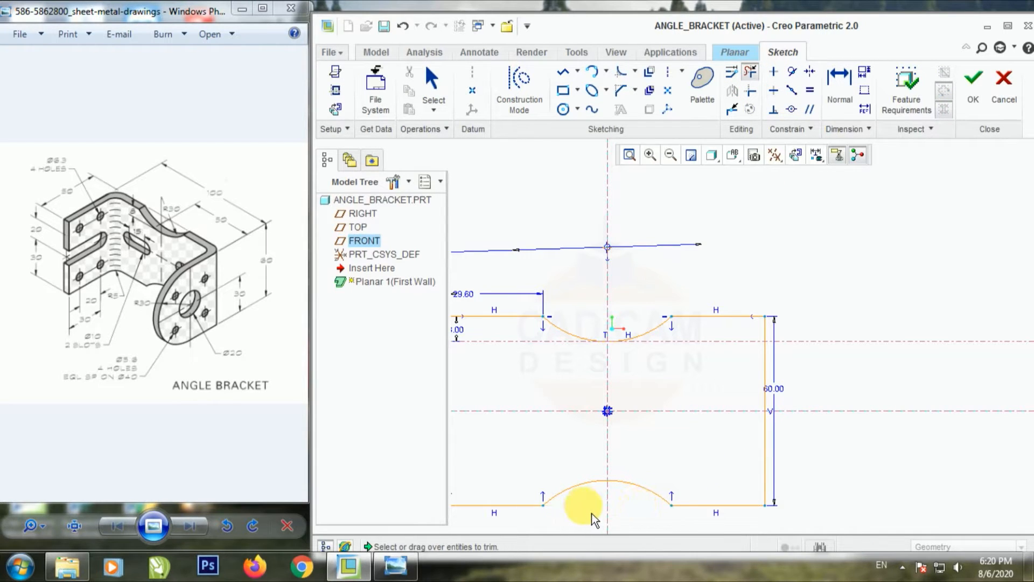
{"action": "middle_click", "coordinate": [459, 89]}
Step: Finish the profile sketch and create the planar wall with a thickness of 4 mm
{"action": "mouse_move", "coordinate": [768, 212]}
{"action": "middle_mouse_down"}
{"action": "mouse_move", "coordinate": [664, 357]}
{"action": "mouse_move", "coordinate": [670, 296]}
{"action": "mouse_move", "coordinate": [605, 315]}
{"action": "mouse_move", "coordinate": [548, 311]}
{"action": "middle_mouse_up"}
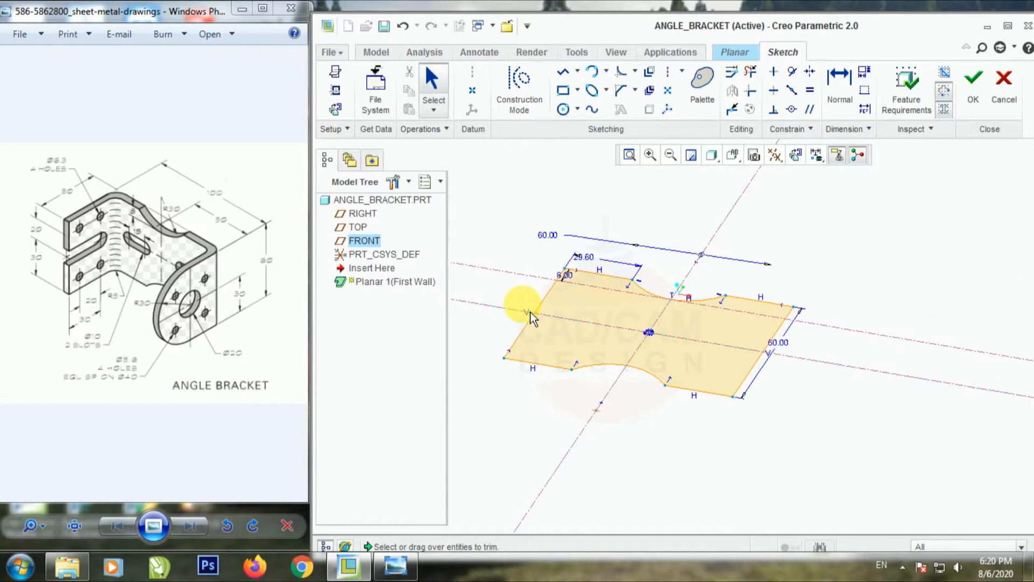
{"action": "left_click", "coordinate": [973, 81]}
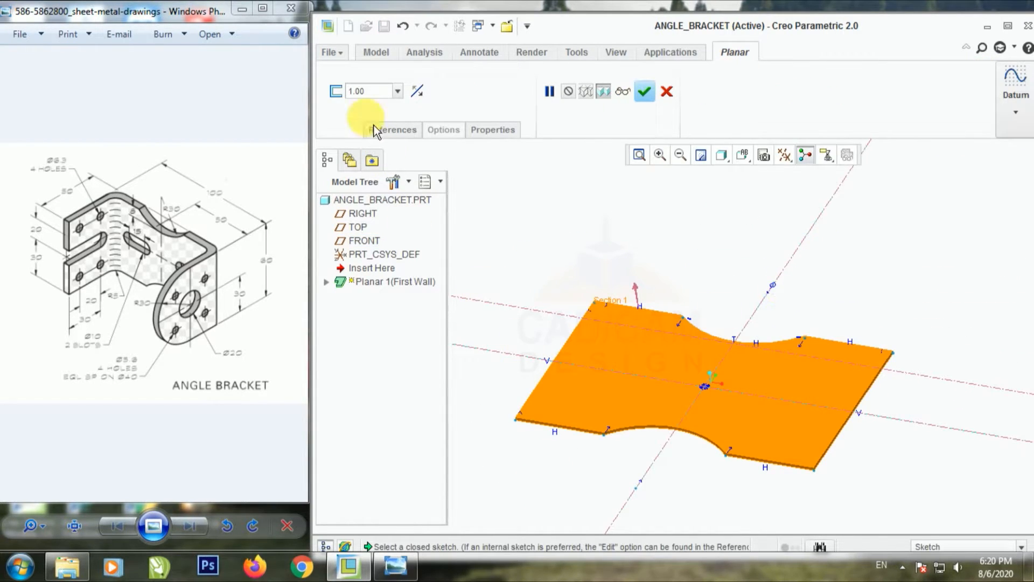
{"action": "double_click", "coordinate": [357, 91]}
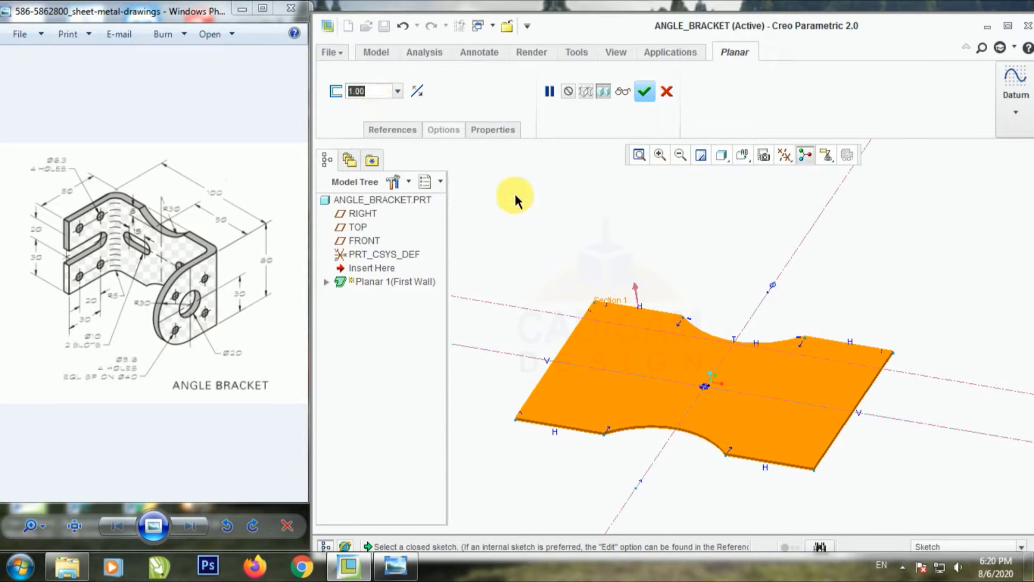
{"action": "type", "text": "4"}
{"action": "key", "text": "Return"}
{"action": "left_click", "coordinate": [645, 91]}
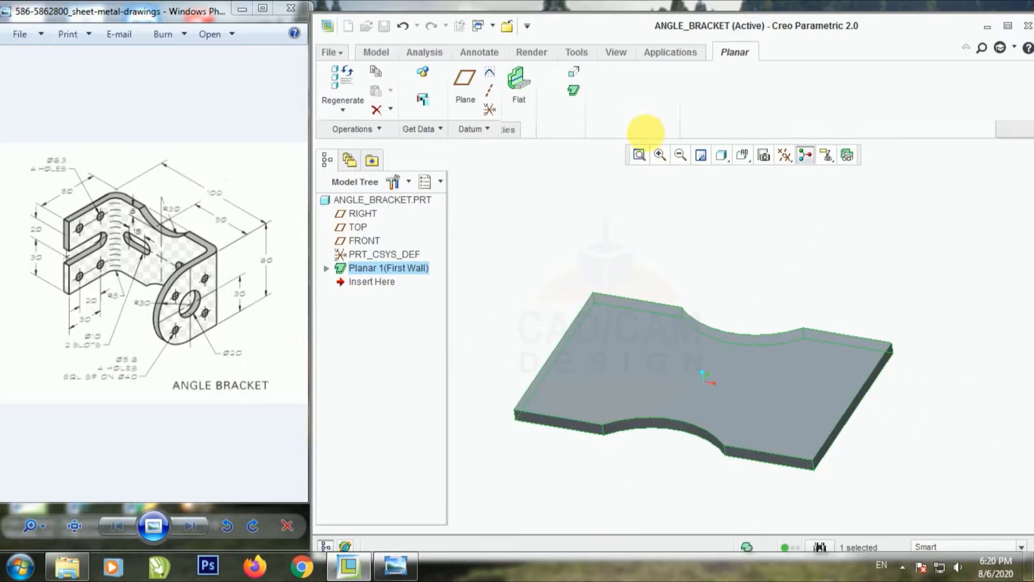
Step: Display the model as shaded with edges
{"action": "left_click", "coordinate": [743, 161]}
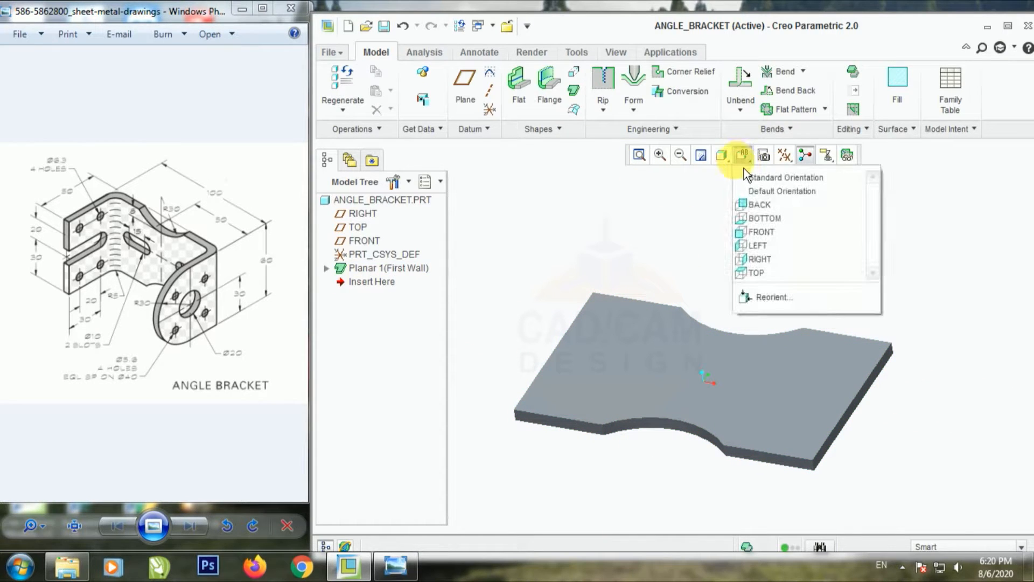
{"action": "left_click", "coordinate": [724, 156]}
{"action": "left_click", "coordinate": [737, 175]}
{"action": "mouse_move", "coordinate": [692, 292]}
{"action": "middle_mouse_down"}
{"action": "mouse_move", "coordinate": [724, 271]}
{"action": "mouse_move", "coordinate": [722, 295]}
{"action": "middle_mouse_up"}
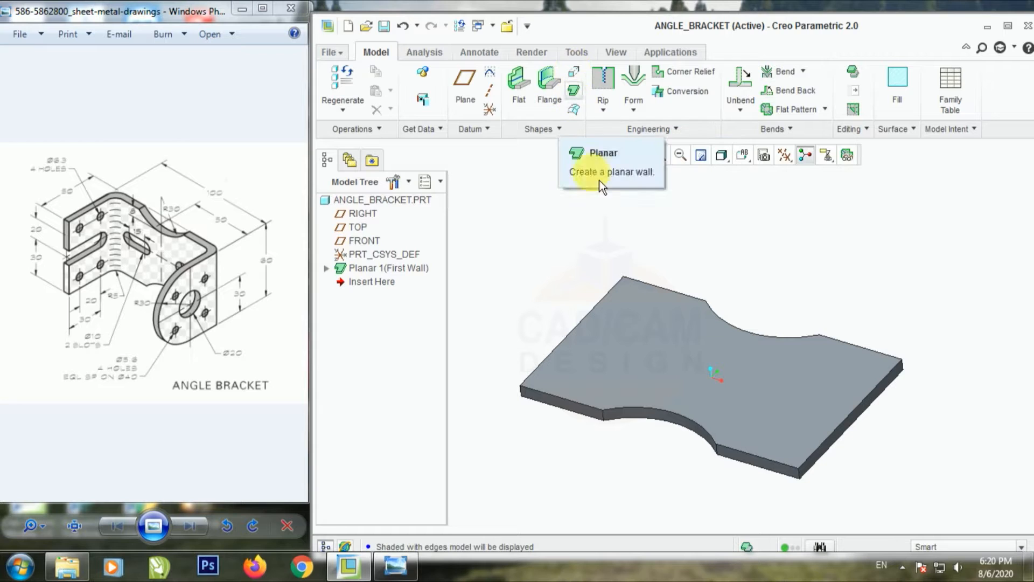
Step: Start an Extrude sketch on the planar wall's broad face and orient the view parallel to the sketch plane
{"action": "left_click", "coordinate": [579, 78]}
{"action": "left_click", "coordinate": [619, 263]}
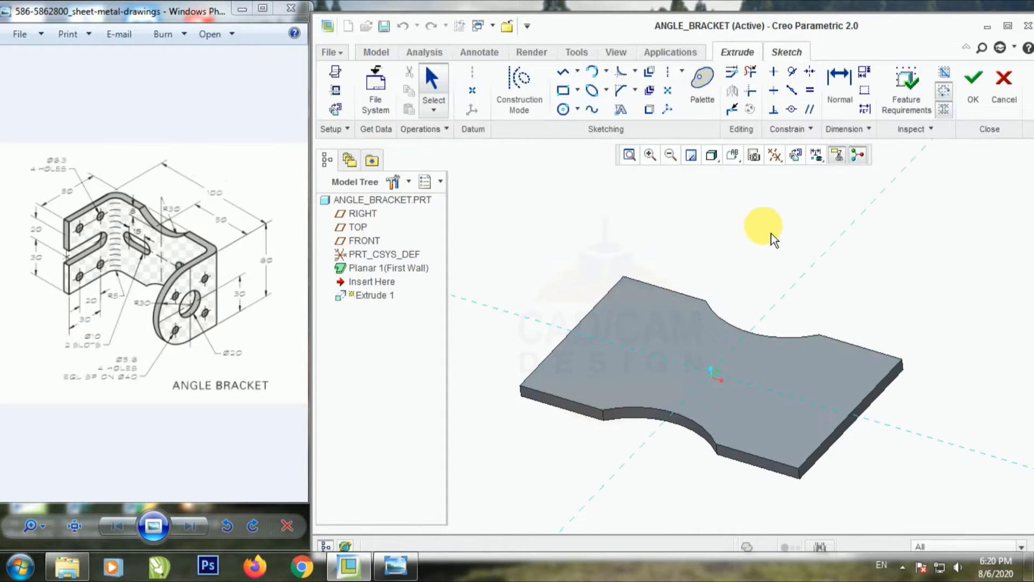
{"action": "left_click", "coordinate": [796, 155]}
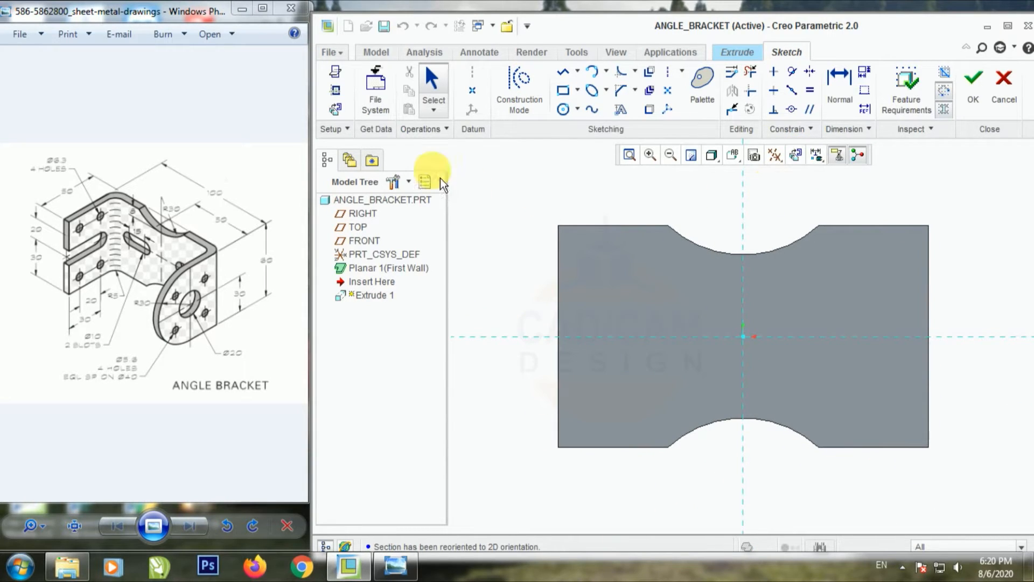
Step: Add the wall's left, upper and lower straight edges as sketch references
{"action": "left_click", "coordinate": [335, 89]}
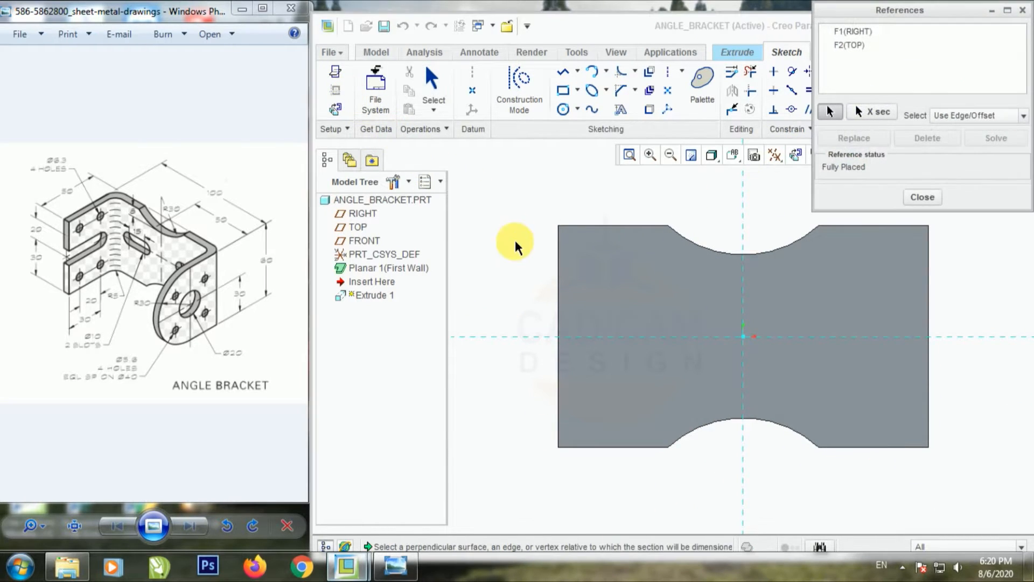
{"action": "left_click", "coordinate": [558, 291]}
{"action": "left_click", "coordinate": [612, 227]}
{"action": "left_click", "coordinate": [619, 447]}
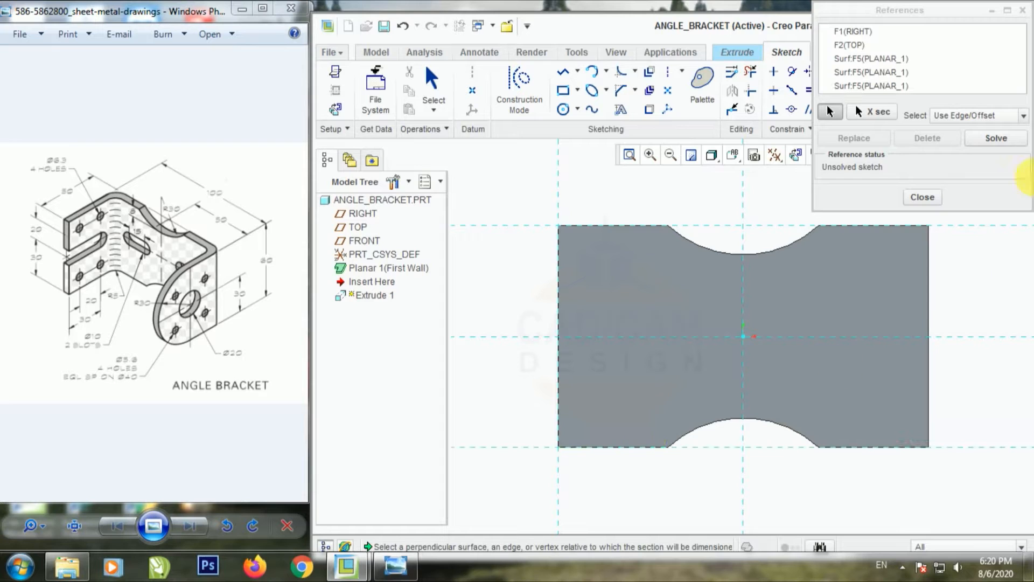
{"action": "left_click", "coordinate": [922, 196]}
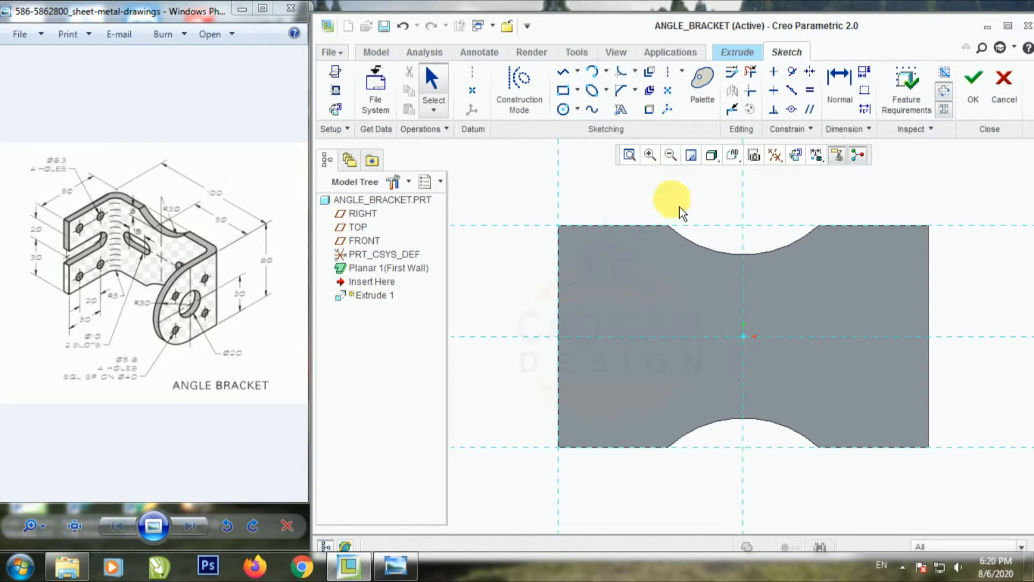
Step: Sketch a rectangle about 16.6 by 5.9 mm across the horizontal reference, left of the wall's centre
{"action": "left_click", "coordinate": [562, 90]}
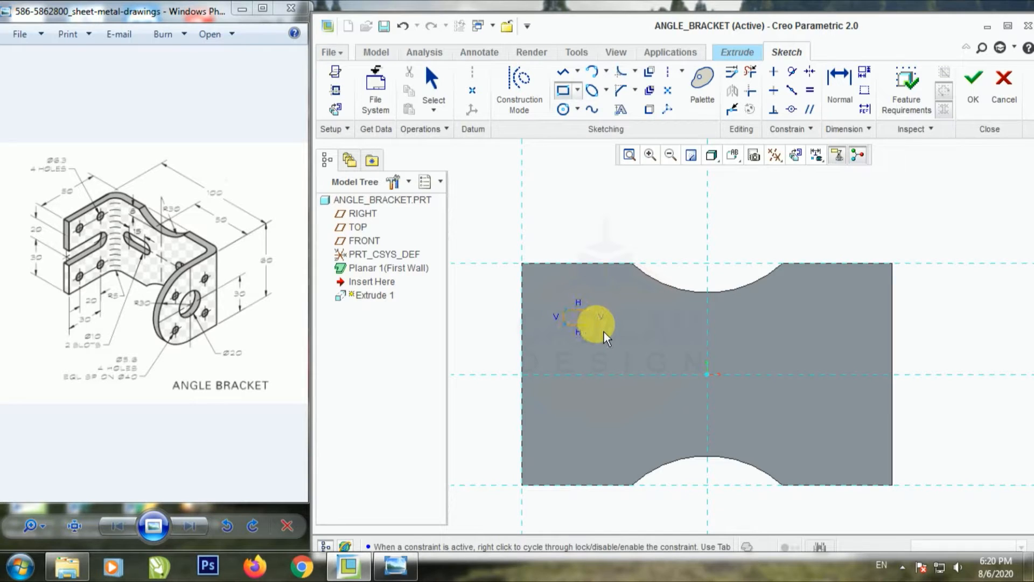
{"action": "left_click", "coordinate": [442, 94]}
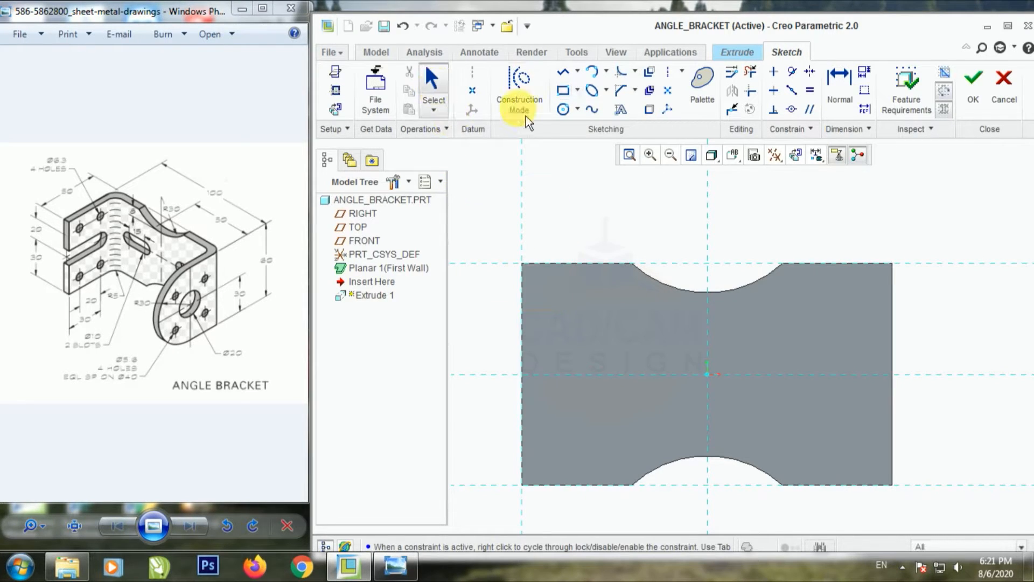
{"action": "left_click", "coordinate": [566, 94]}
{"action": "left_click", "coordinate": [588, 366]}
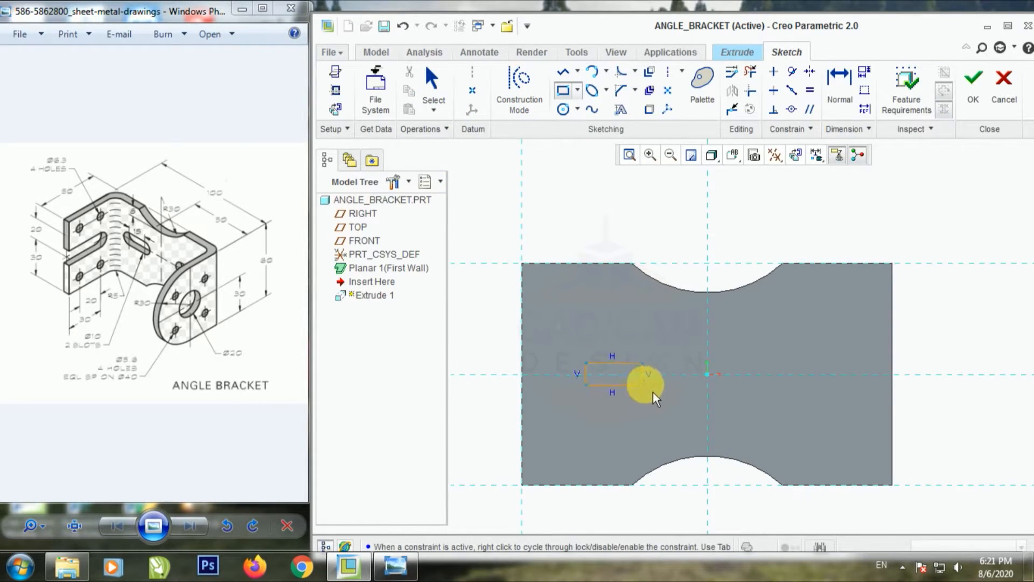
{"action": "left_click", "coordinate": [646, 384]}
{"action": "left_click", "coordinate": [423, 91]}
Step: Set the rectangle's width to 15 mm and move its horizontal offset dimension above the rectangle
{"action": "left_click", "coordinate": [616, 368]}
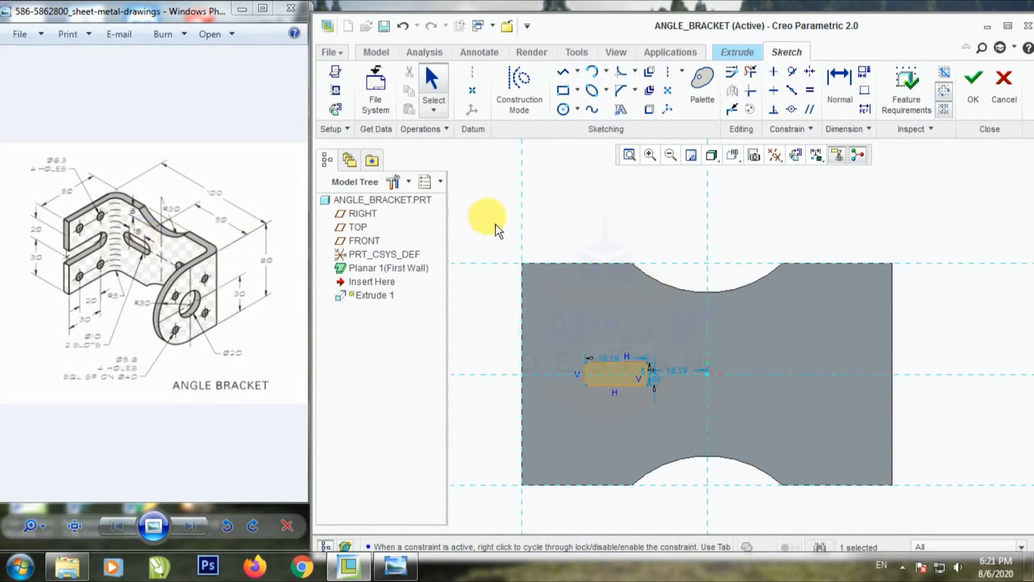
{"action": "double_click", "coordinate": [615, 366]}
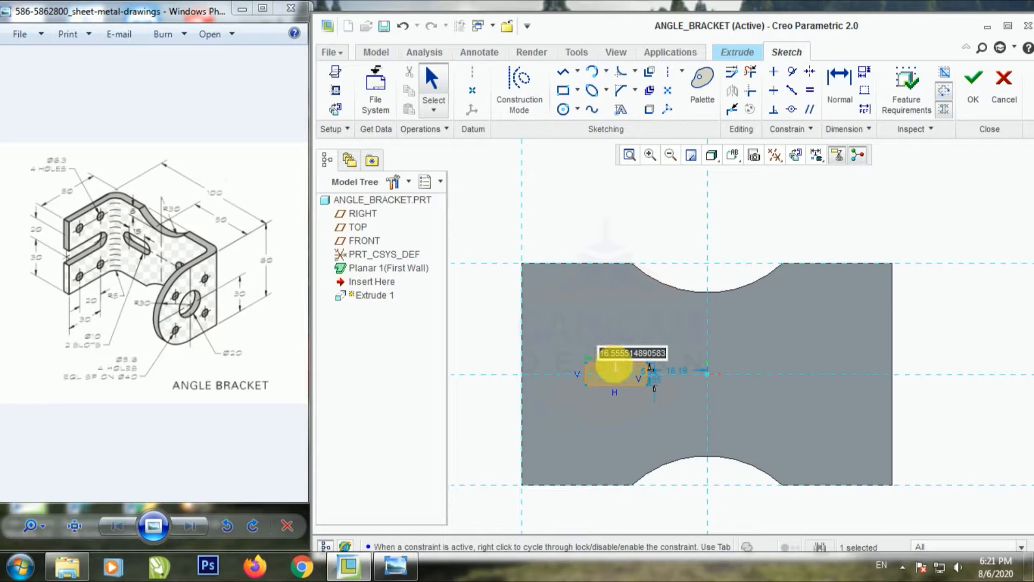
{"action": "type", "text": "15"}
{"action": "key", "text": "Return"}
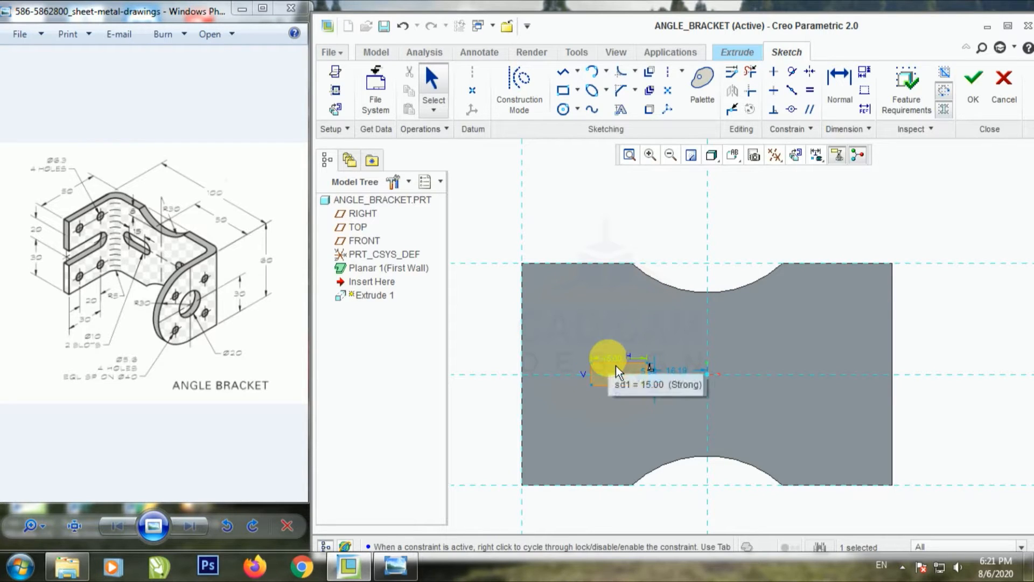
{"action": "scroll", "coordinate": [614, 380], "scroll_direction": "up", "scroll_amount": 1}
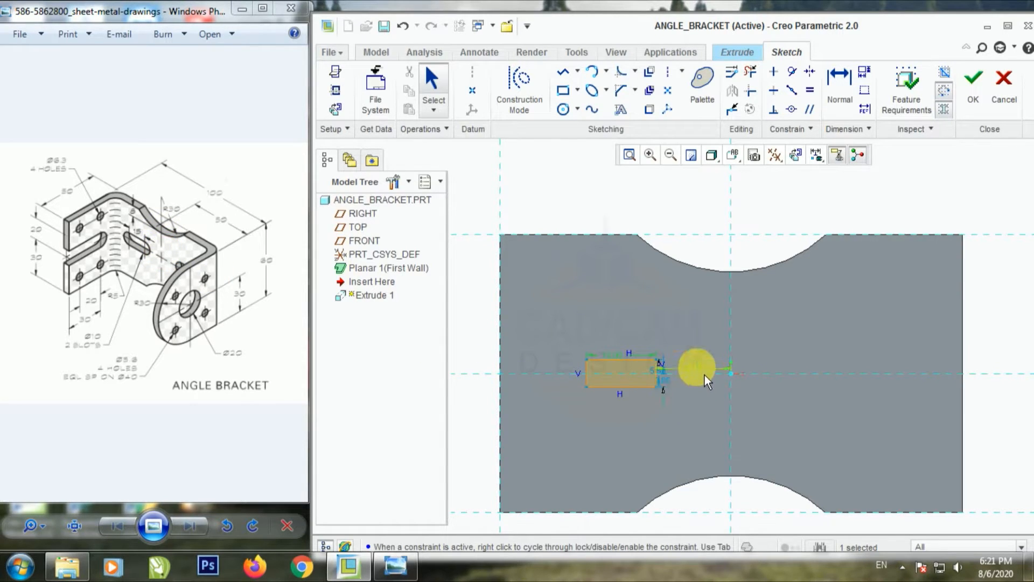
{"action": "left_click_drag", "start_coordinate": [693, 369], "coordinate": [691, 327]}
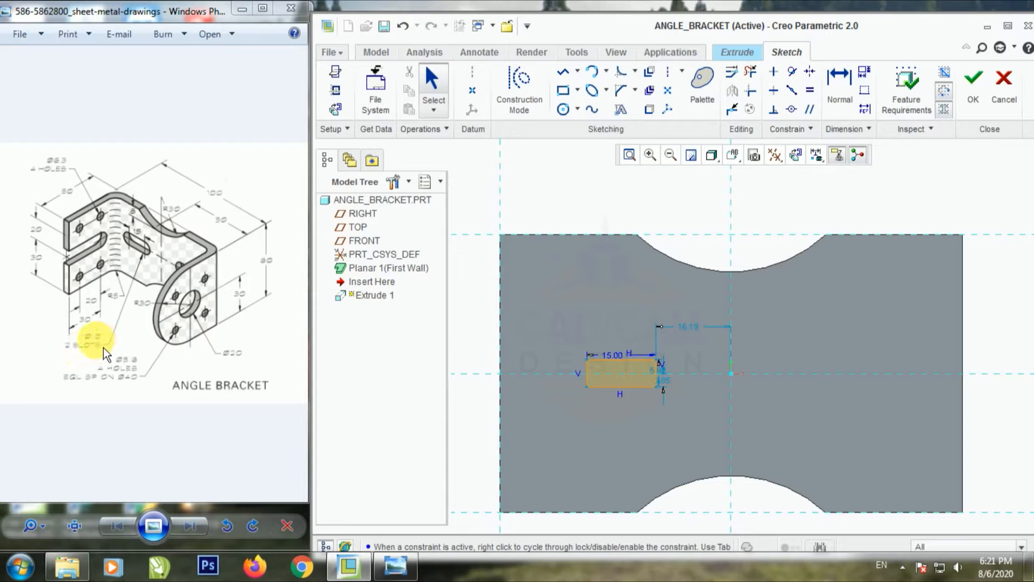
Step: Set the rectangle's height to 10 mm and move its vertical offset dimension to the right, clear of the profile
{"action": "double_click", "coordinate": [660, 370]}
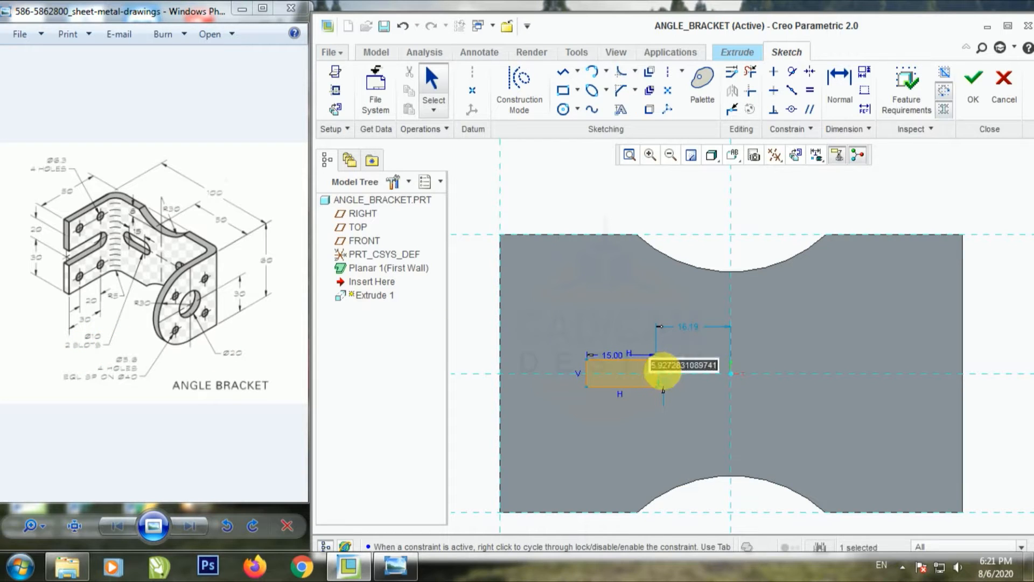
{"action": "type", "text": "10"}
{"action": "key", "text": "Return"}
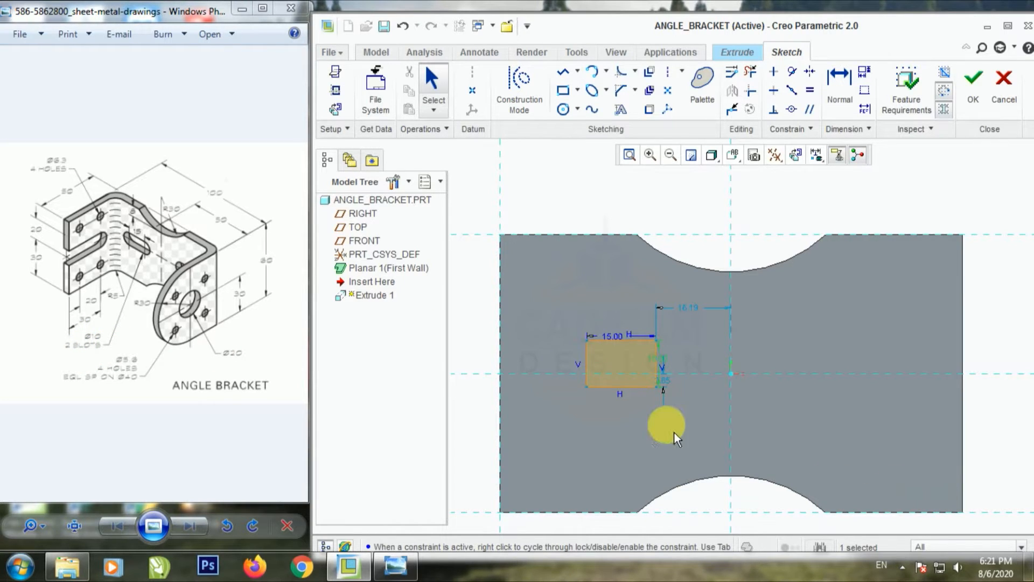
{"action": "left_click", "coordinate": [677, 412]}
{"action": "scroll", "coordinate": [671, 383], "scroll_direction": "down", "scroll_amount": 1}
{"action": "scroll", "coordinate": [597, 407], "scroll_direction": "up", "scroll_amount": 1}
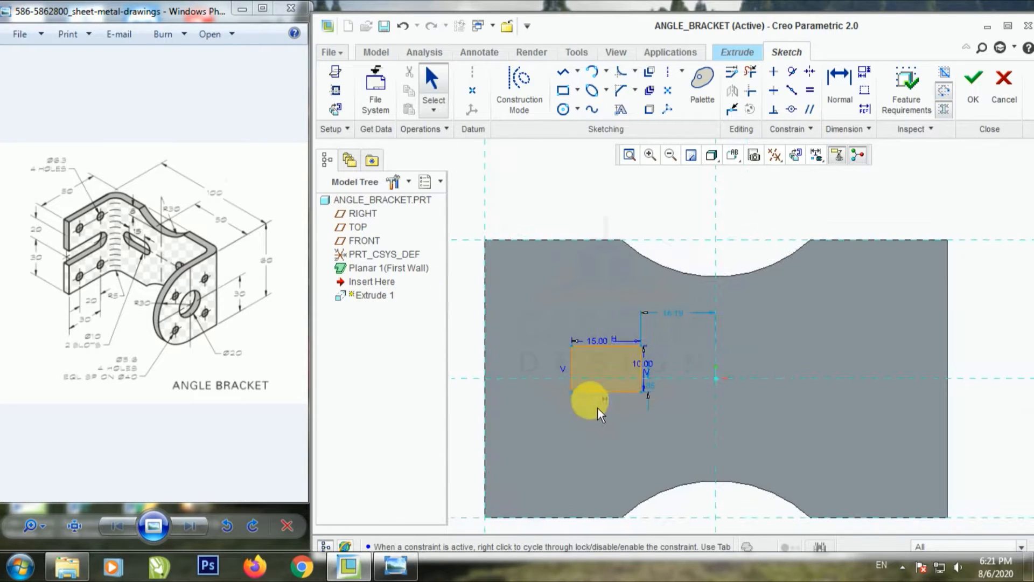
{"action": "scroll", "coordinate": [629, 392], "scroll_direction": "down", "scroll_amount": 2}
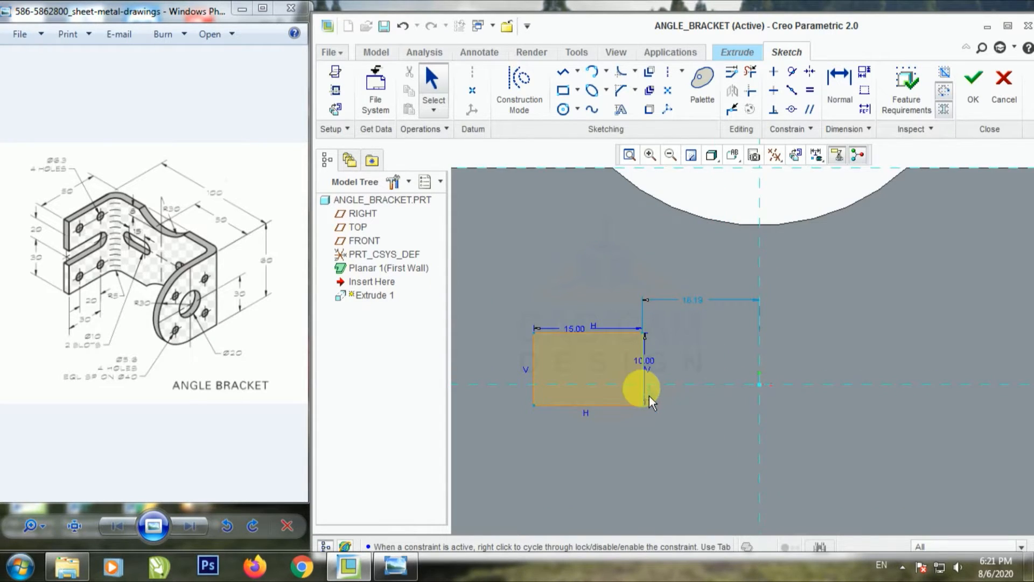
{"action": "middle_click", "coordinate": [685, 412]}
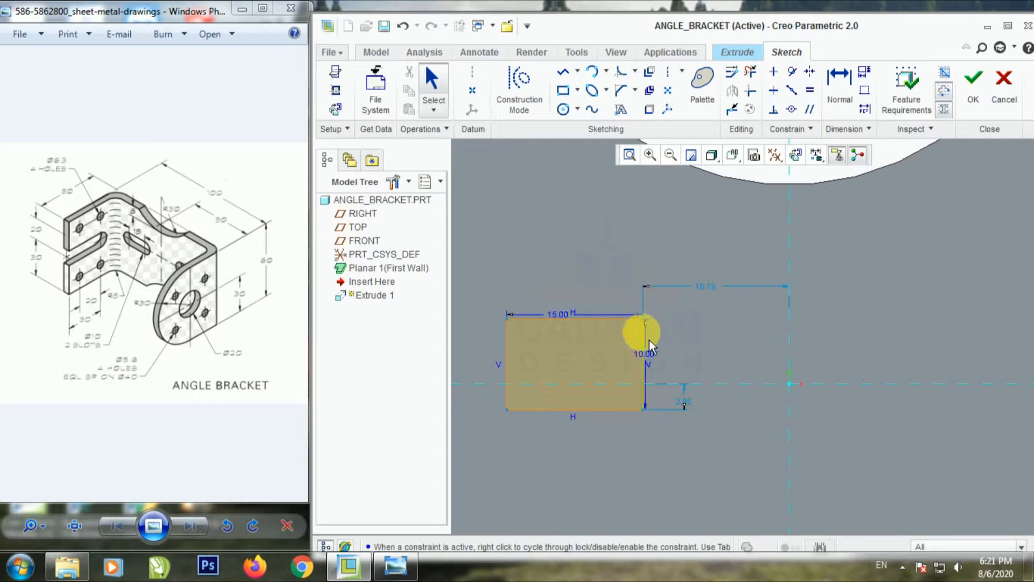
Step: Add a horizontal centerline through the sketch origin, crossing the rectangle
{"action": "scroll", "coordinate": [637, 397], "scroll_direction": "up", "scroll_amount": 3}
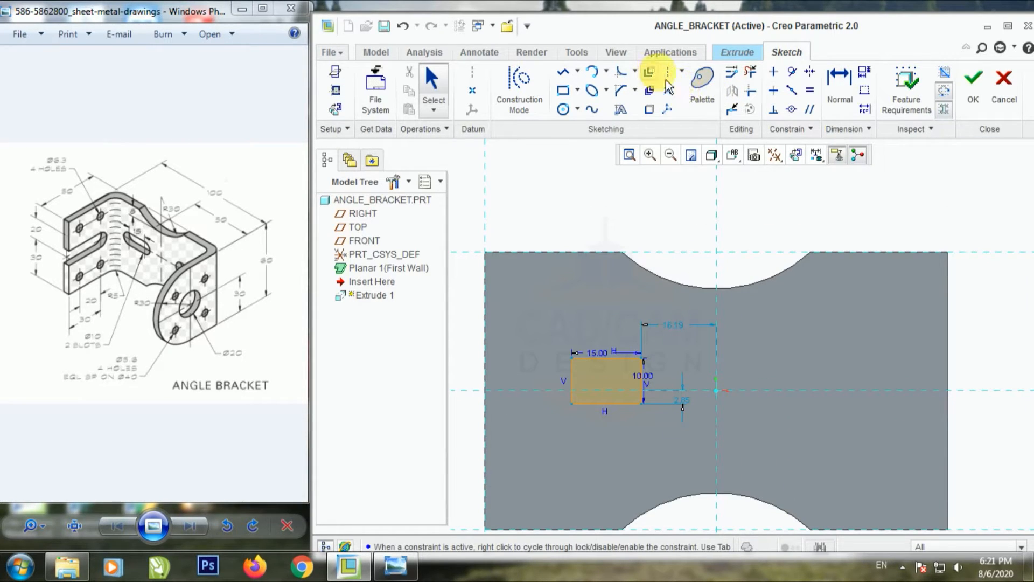
{"action": "scroll", "coordinate": [669, 392], "scroll_direction": "down", "scroll_amount": 2}
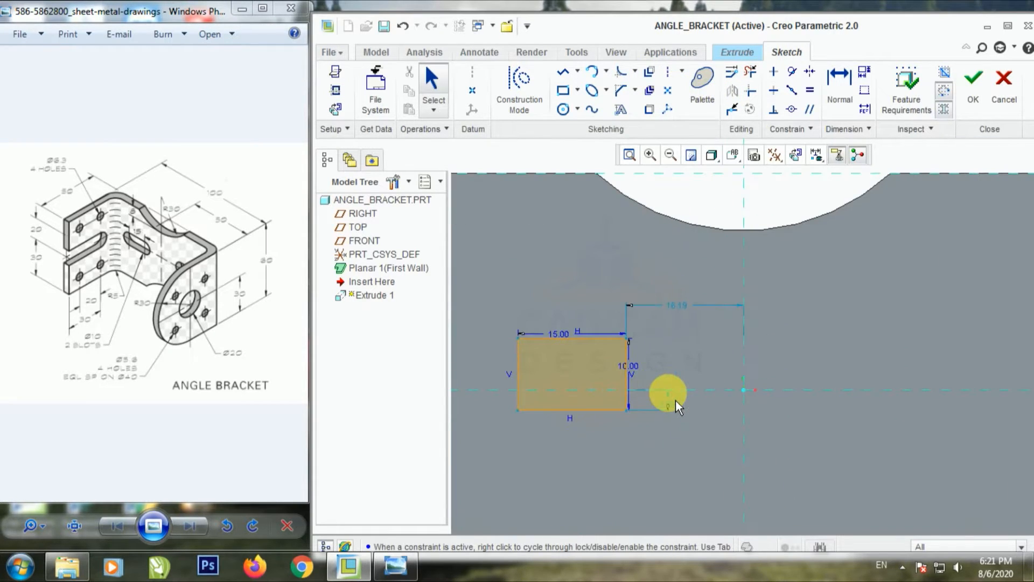
{"action": "left_click", "coordinate": [816, 80]}
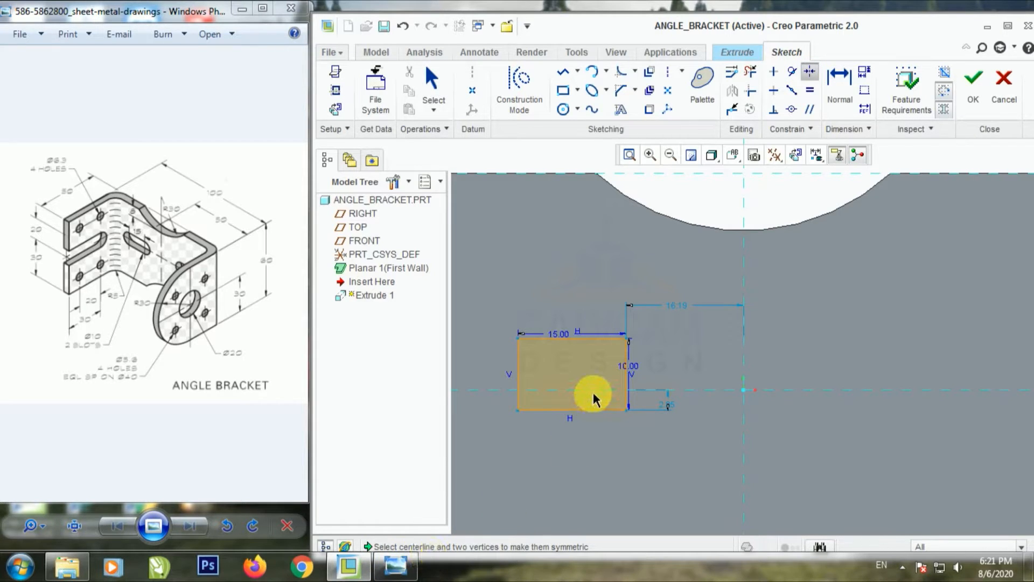
{"action": "left_click", "coordinate": [668, 74]}
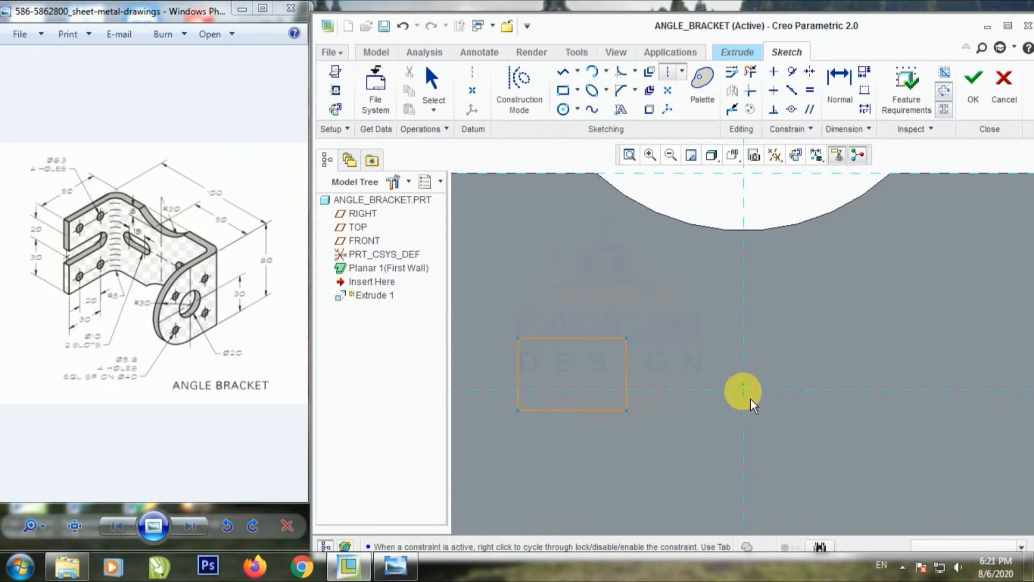
{"action": "left_click", "coordinate": [432, 86]}
{"action": "scroll", "coordinate": [607, 258], "scroll_direction": "up", "scroll_amount": 5}
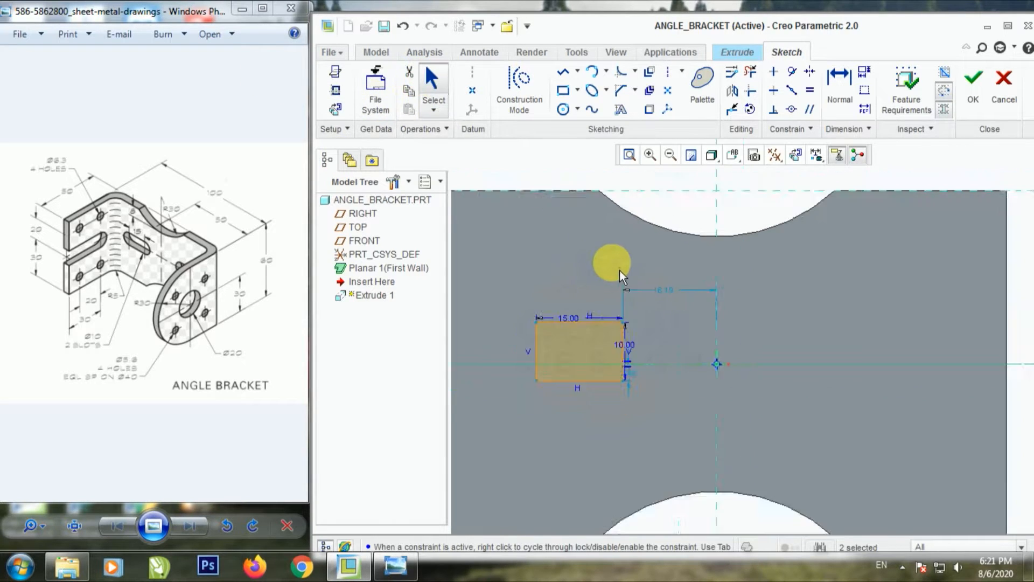
{"action": "scroll", "coordinate": [639, 401], "scroll_direction": "down", "scroll_amount": 1}
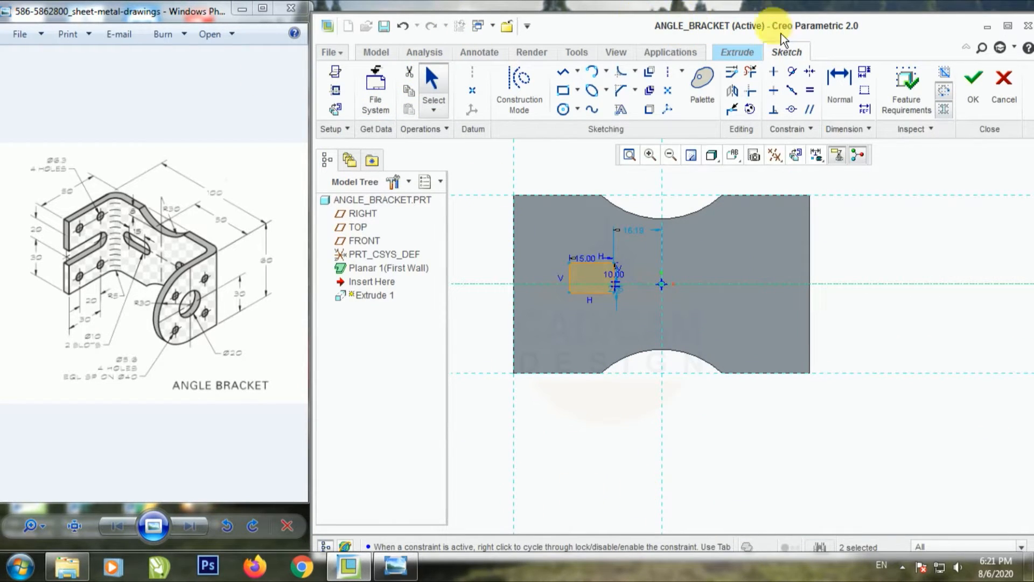
Step: Maximize the model window and make the rectangle's upper and lower corners symmetric about the horizontal centerline
{"action": "left_click", "coordinate": [1008, 26]}
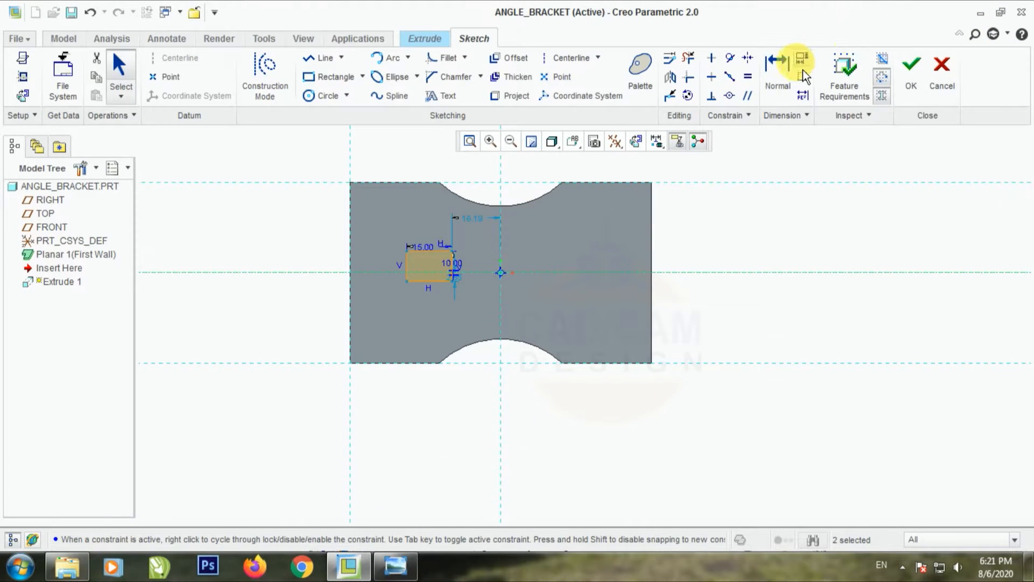
{"action": "left_click", "coordinate": [748, 60]}
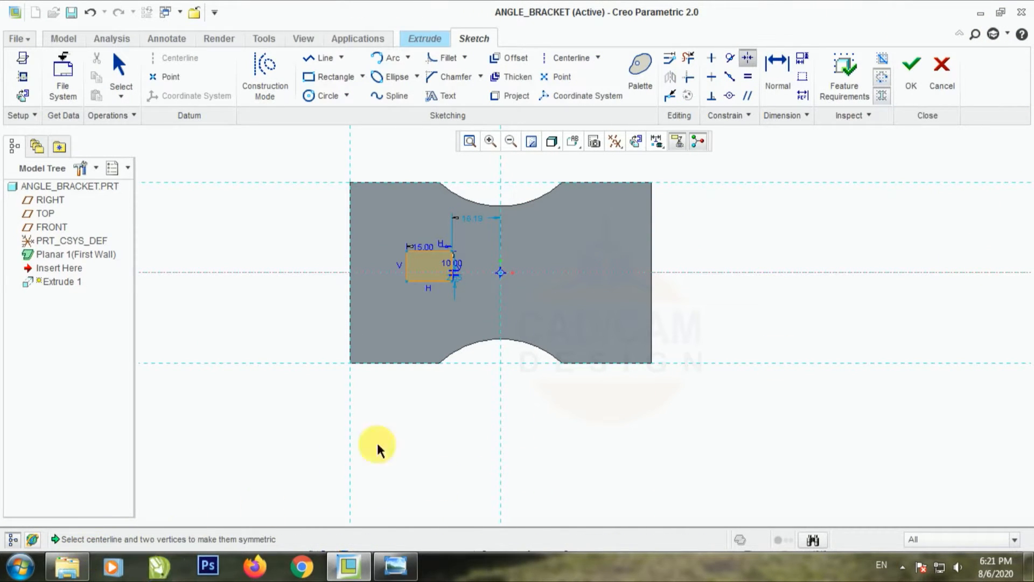
{"action": "scroll", "coordinate": [450, 262], "scroll_direction": "down", "scroll_amount": 4}
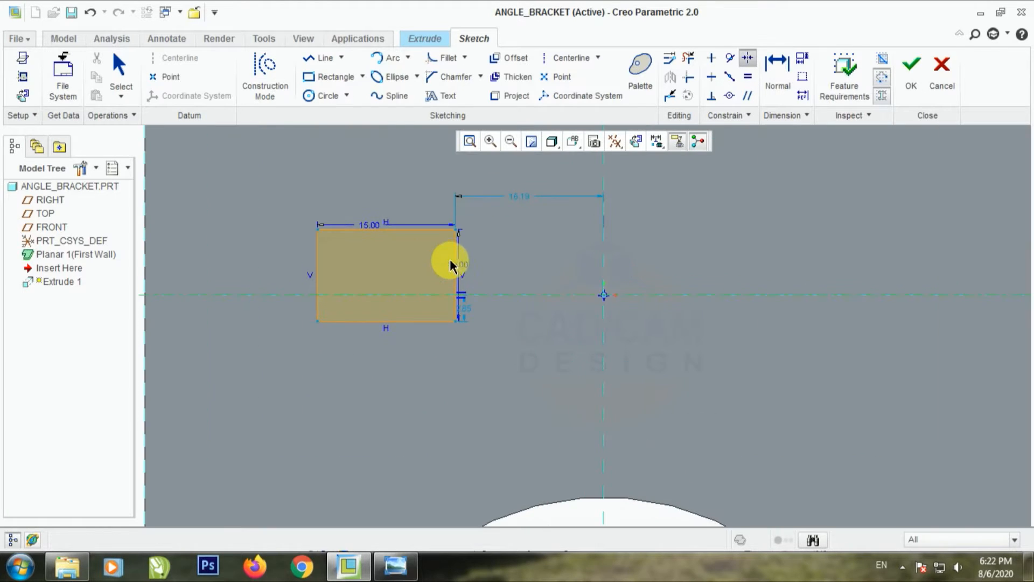
{"action": "left_click", "coordinate": [455, 231]}
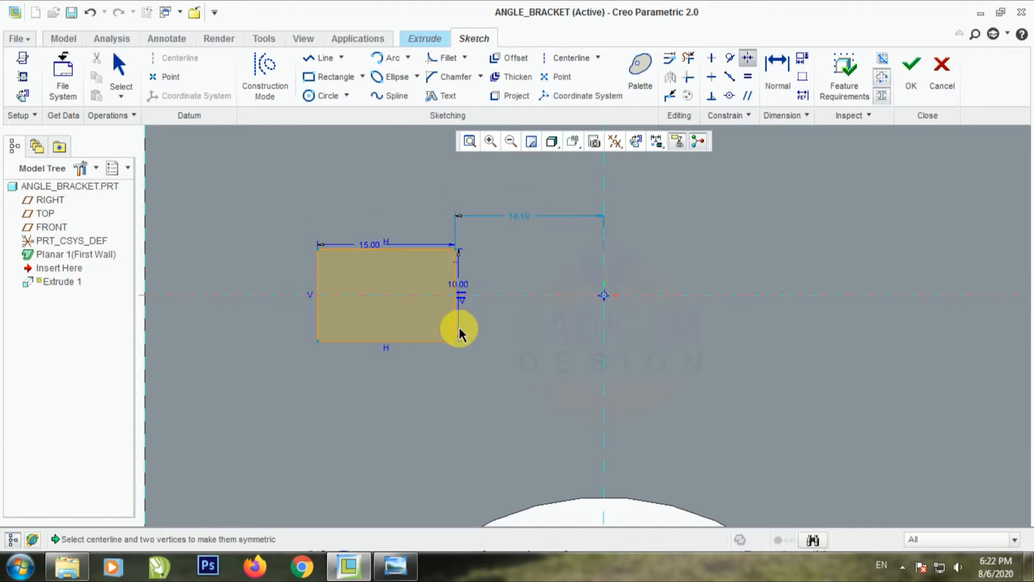
{"action": "scroll", "coordinate": [457, 326], "scroll_direction": "up", "scroll_amount": 2}
{"action": "left_click", "coordinate": [119, 75]}
{"action": "scroll", "coordinate": [487, 312], "scroll_direction": "up", "scroll_amount": 2}
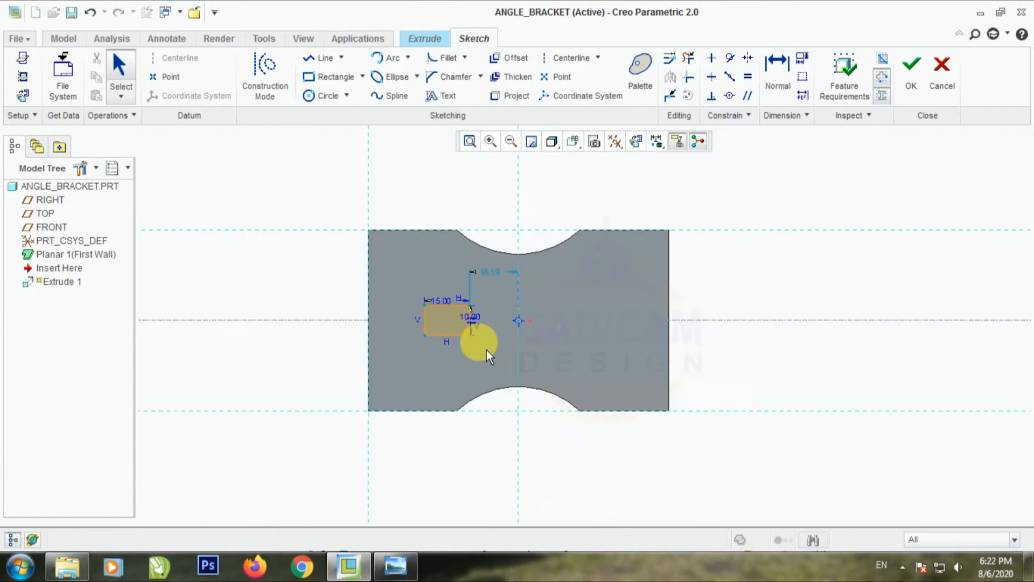
Step: Move the rectangle's 15 mm width dimension above it and its 10 mm height dimension to the right, clear of the profile
{"action": "scroll", "coordinate": [474, 339], "scroll_direction": "down", "scroll_amount": 1}
{"action": "left_click_drag", "start_coordinate": [437, 288], "coordinate": [383, 260]}
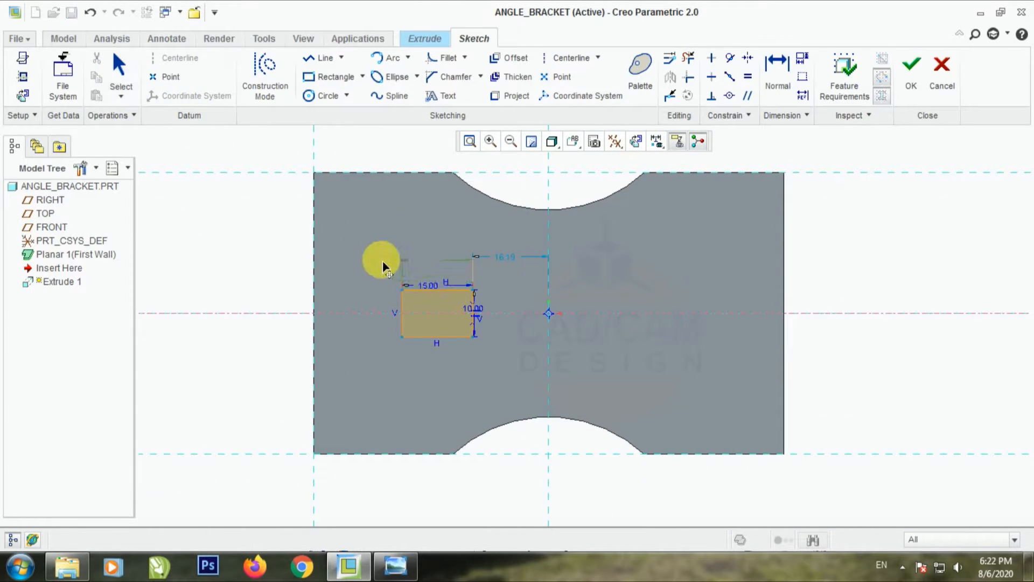
{"action": "scroll", "coordinate": [448, 275], "scroll_direction": "down", "scroll_amount": 2}
{"action": "scroll", "coordinate": [457, 281], "scroll_direction": "up", "scroll_amount": 1}
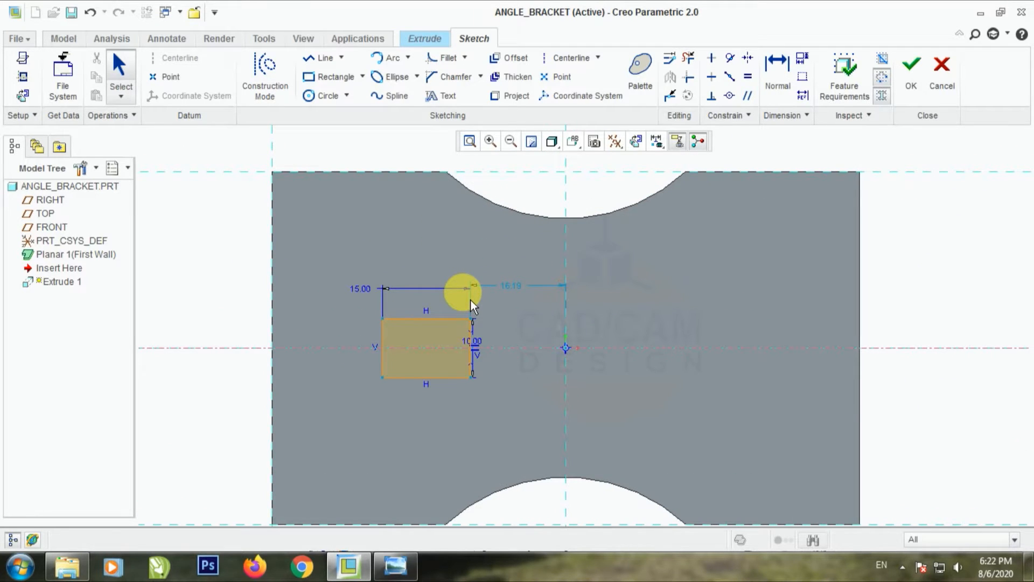
{"action": "scroll", "coordinate": [401, 338], "scroll_direction": "up", "scroll_amount": 1}
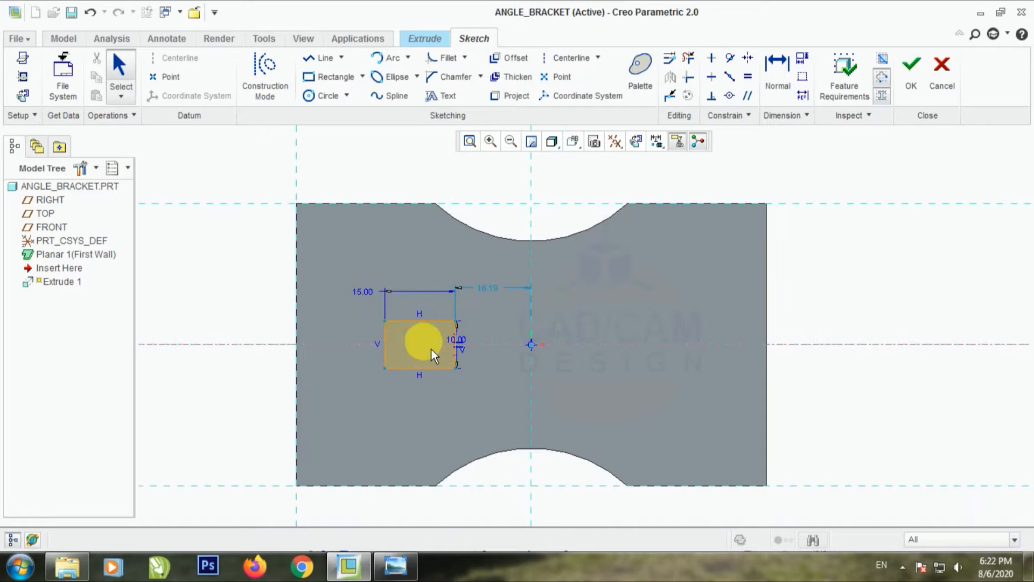
{"action": "scroll", "coordinate": [408, 338], "scroll_direction": "down", "scroll_amount": 1}
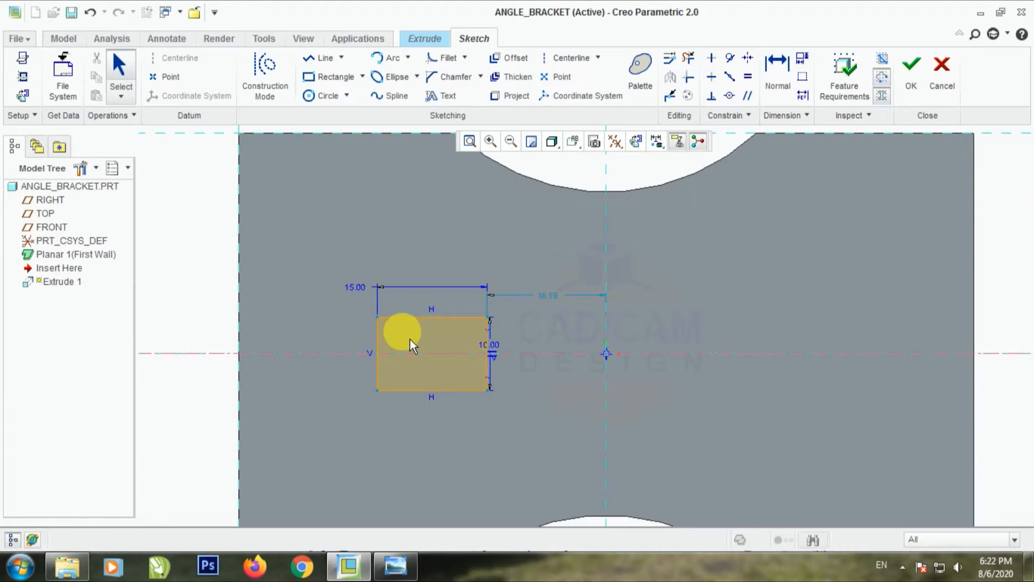
{"action": "scroll", "coordinate": [545, 344], "scroll_direction": "down", "scroll_amount": 1}
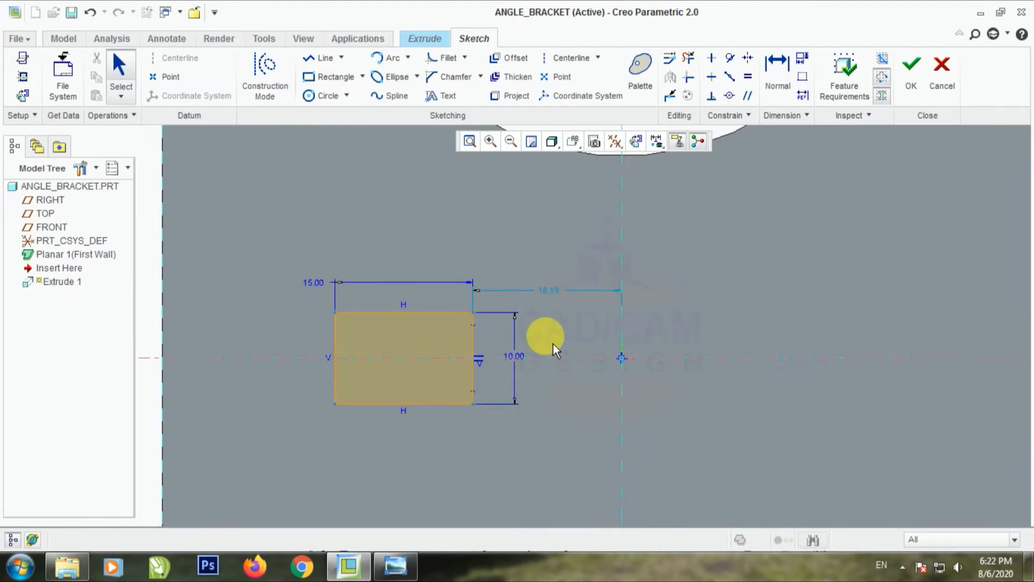
{"action": "scroll", "coordinate": [503, 330], "scroll_direction": "up", "scroll_amount": 3}
{"action": "scroll", "coordinate": [503, 330], "scroll_direction": "up", "scroll_amount": 1}
{"action": "scroll", "coordinate": [462, 363], "scroll_direction": "down", "scroll_amount": 1}
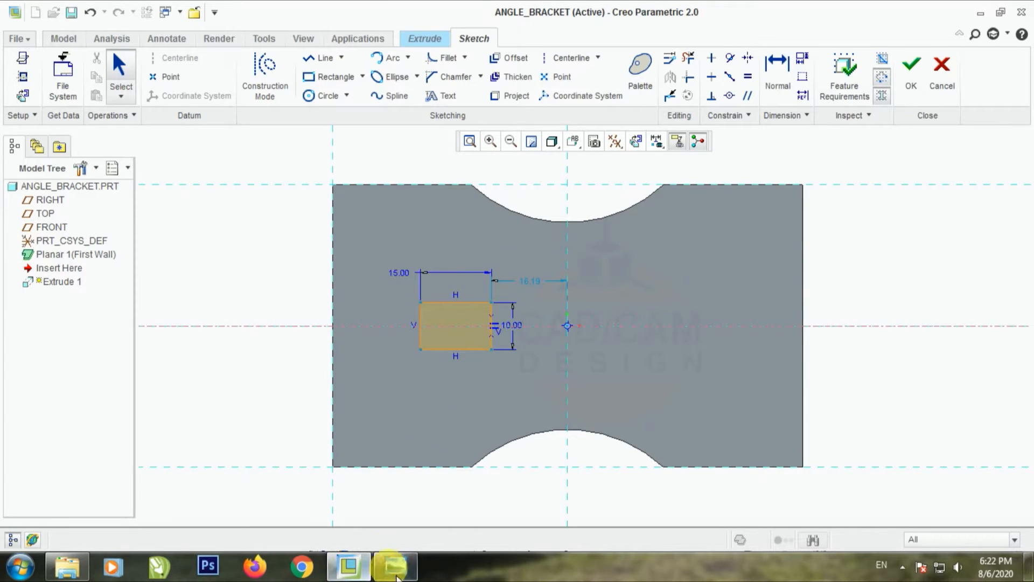
Step: Check the slot in the reference drawing and add a vertical centerline through the rectangle
{"action": "left_click", "coordinate": [395, 570]}
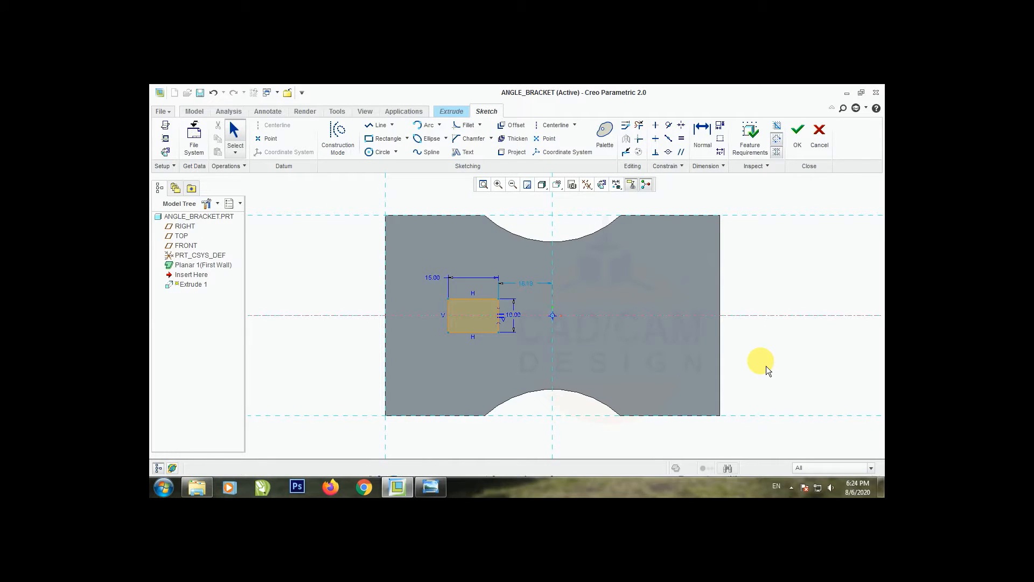
{"action": "left_click", "coordinate": [423, 489]}
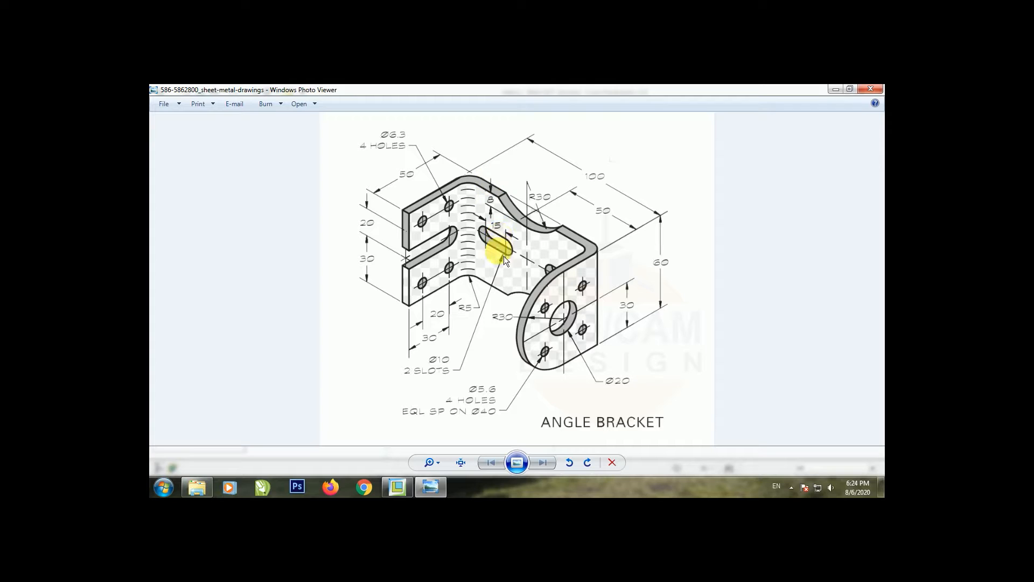
{"action": "left_click", "coordinate": [836, 89]}
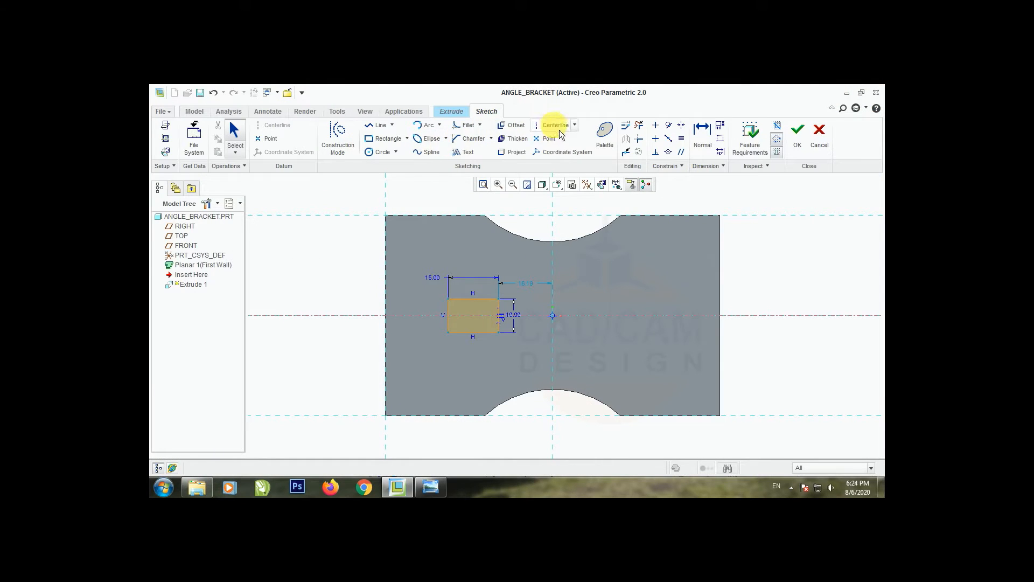
{"action": "left_click", "coordinate": [468, 316]}
{"action": "left_click", "coordinate": [477, 280]}
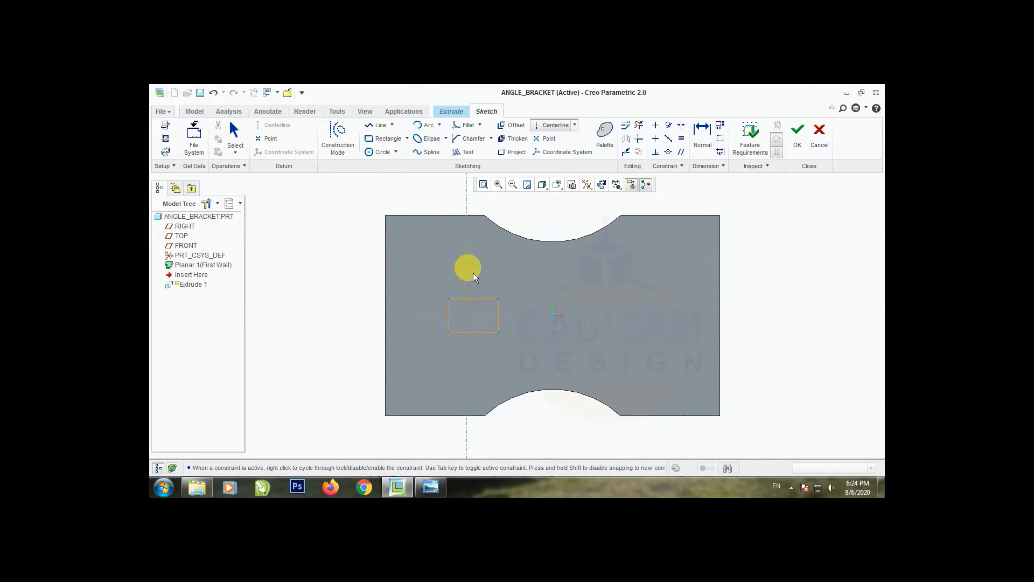
{"action": "left_click", "coordinate": [235, 133]}
Step: Dimension the new vertical centerline 25 mm from the vertical reference through the sketch origin
{"action": "left_click", "coordinate": [701, 132]}
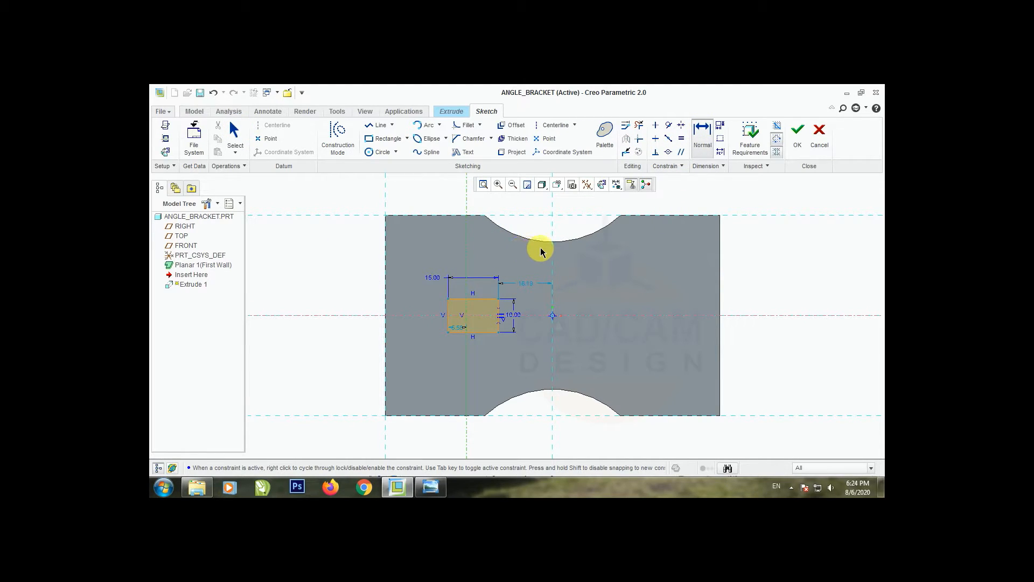
{"action": "left_click", "coordinate": [553, 253]}
{"action": "middle_click", "coordinate": [525, 245]}
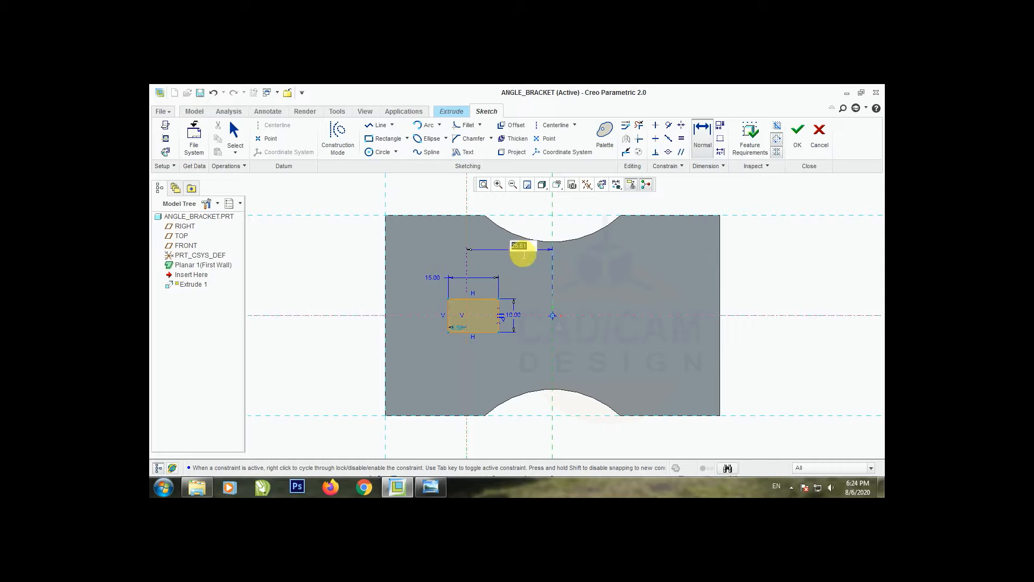
{"action": "type", "text": "25"}
{"action": "key", "text": "Return"}
{"action": "scroll", "coordinate": [447, 317], "scroll_direction": "down", "scroll_amount": 1}
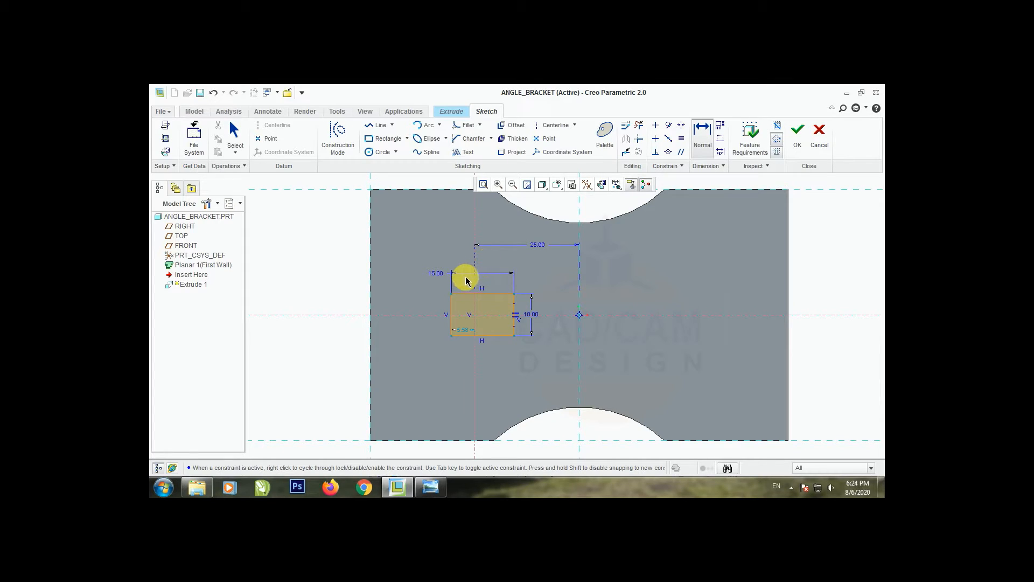
Step: Make the rectangle's left and right corners symmetric about the vertical centerline crossing it
{"action": "left_click", "coordinate": [681, 125]}
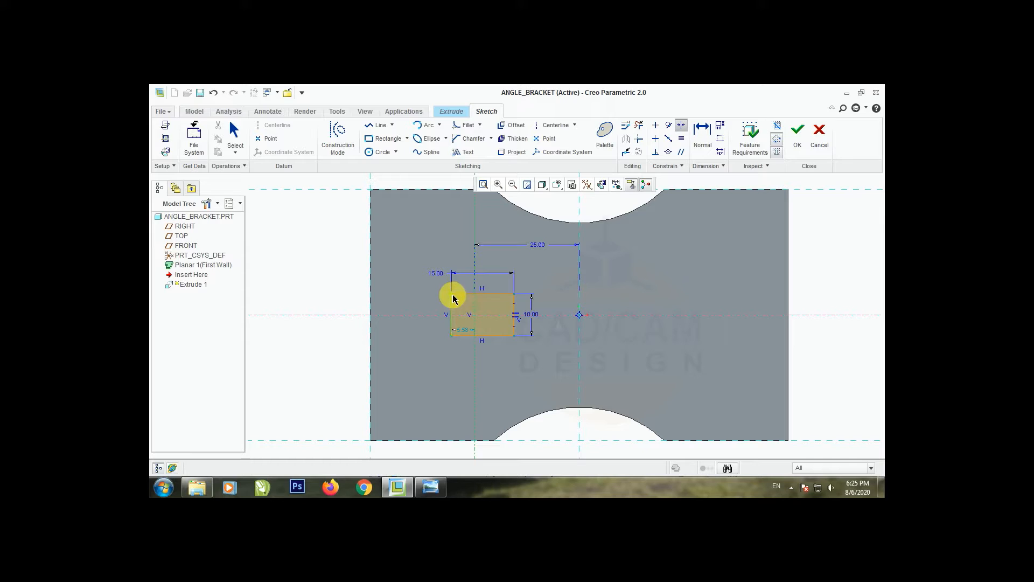
{"action": "left_click", "coordinate": [515, 298]}
{"action": "left_click", "coordinate": [235, 135]}
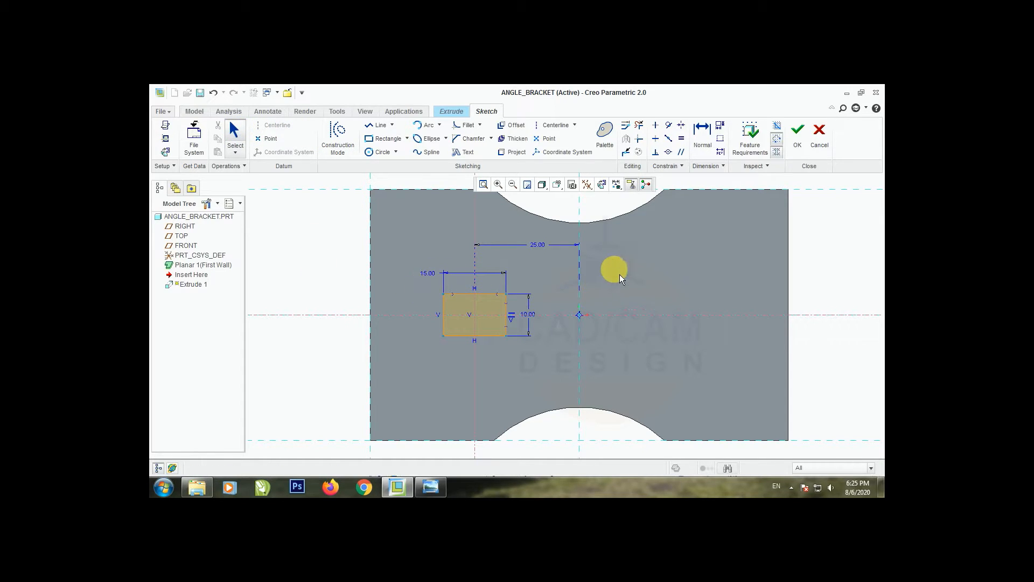
Step: Check the slot shape in the reference drawing and draw an outward semicircular arc between the rectangle's left corners
{"action": "scroll", "coordinate": [437, 350], "scroll_direction": "up", "scroll_amount": 3}
{"action": "scroll", "coordinate": [495, 313], "scroll_direction": "down", "scroll_amount": 2}
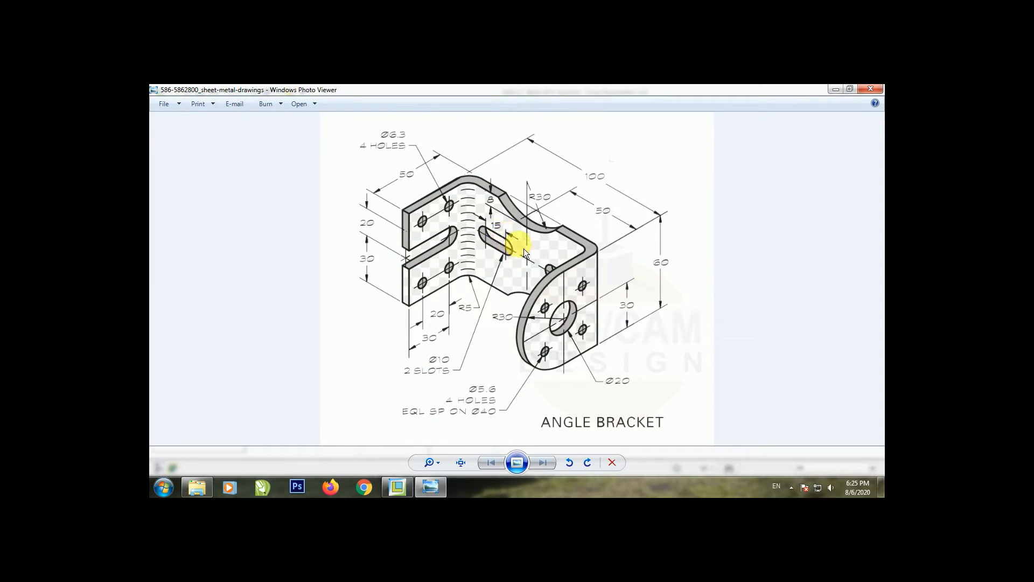
{"action": "left_click", "coordinate": [835, 89]}
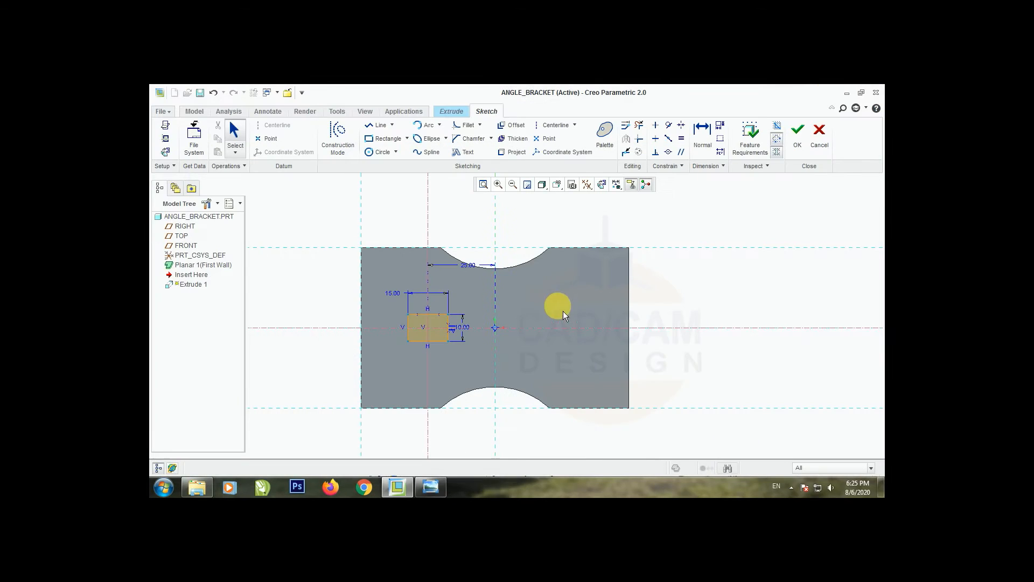
{"action": "scroll", "coordinate": [371, 320], "scroll_direction": "up", "scroll_amount": 2}
{"action": "scroll", "coordinate": [377, 334], "scroll_direction": "down", "scroll_amount": 2}
{"action": "scroll", "coordinate": [377, 337], "scroll_direction": "up", "scroll_amount": 2}
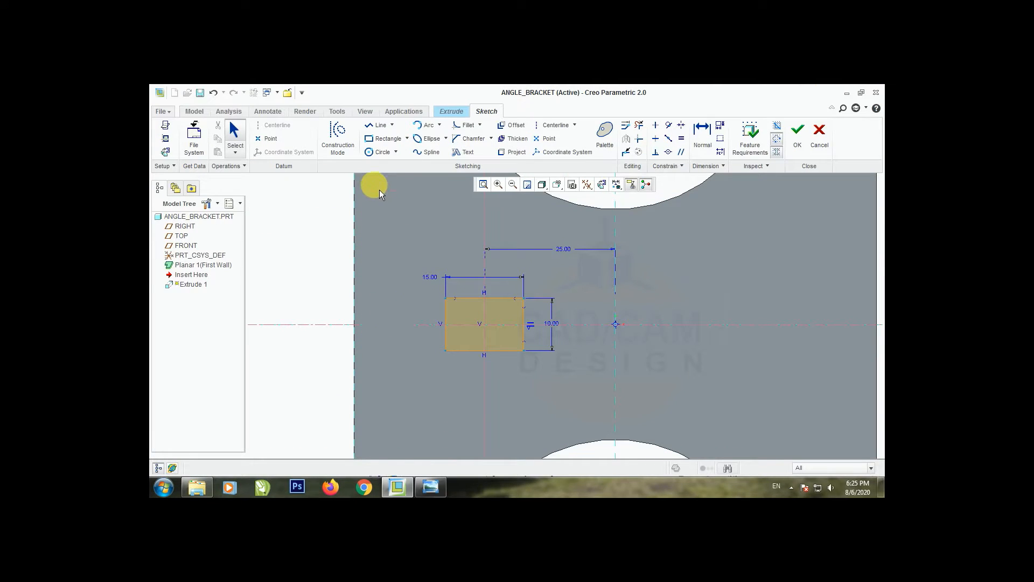
{"action": "left_click", "coordinate": [427, 128]}
{"action": "left_click", "coordinate": [446, 350]}
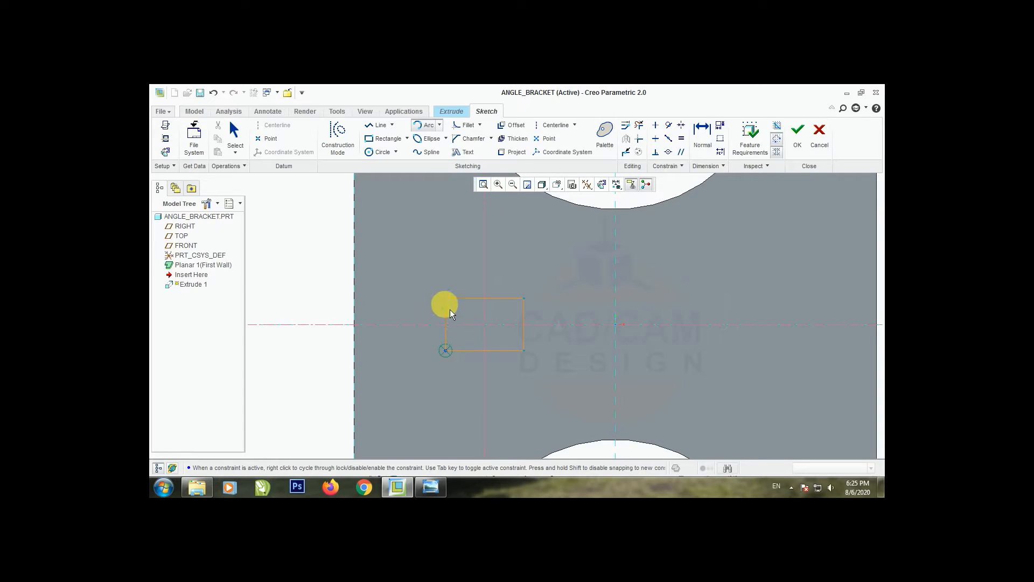
{"action": "left_click", "coordinate": [447, 300]}
{"action": "left_click", "coordinate": [429, 319]}
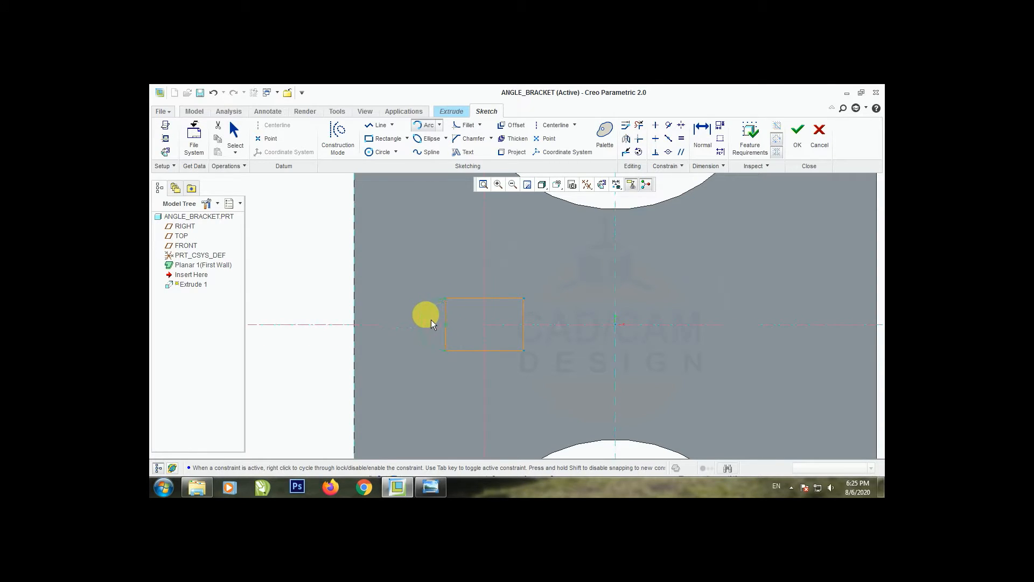
{"action": "left_click", "coordinate": [234, 136]}
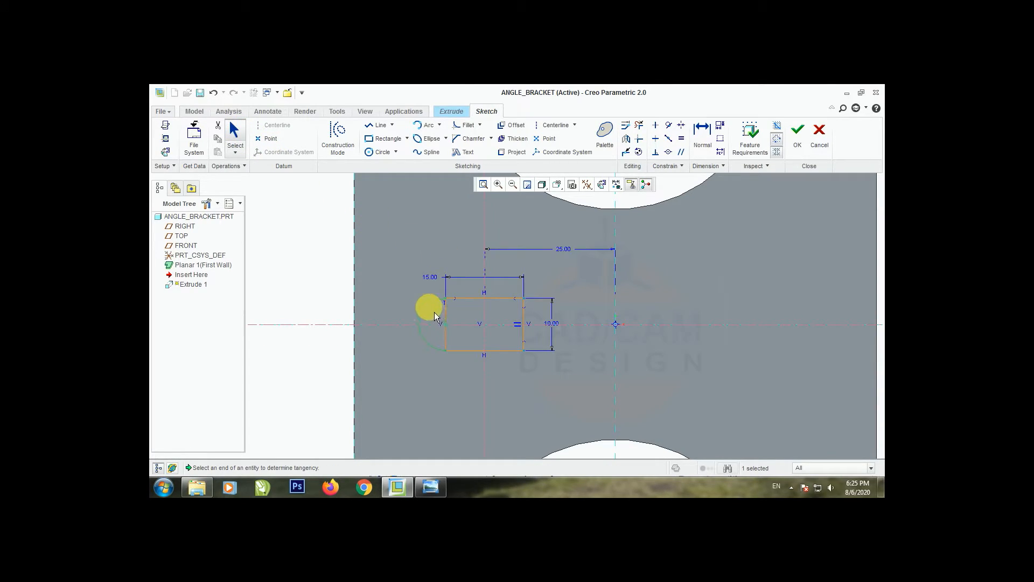
Step: Mirror the end arc about the rectangle's vertical centerline and trim both vertical sides to leave a slot outline
{"action": "left_click", "coordinate": [626, 138]}
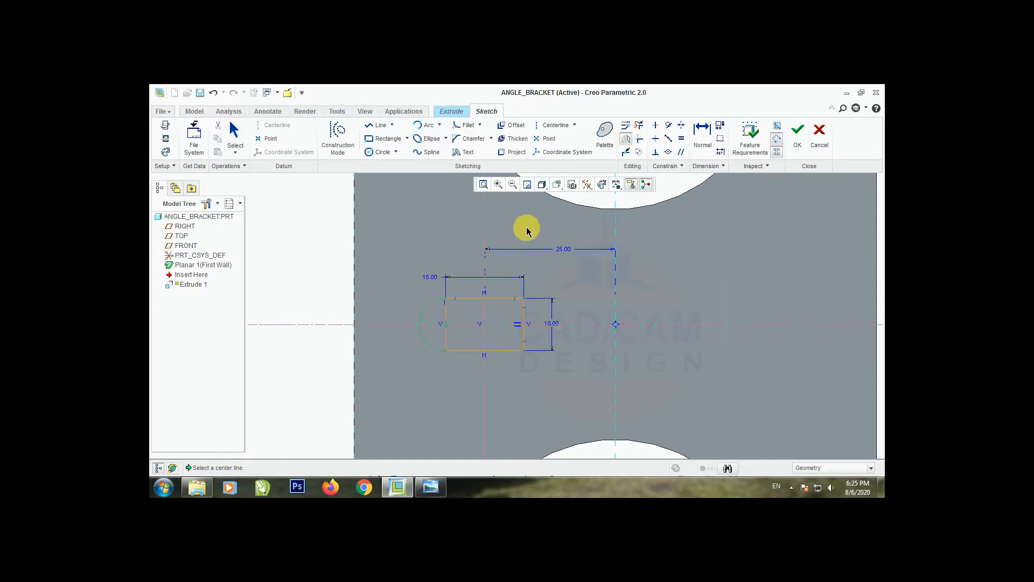
{"action": "left_click", "coordinate": [486, 239]}
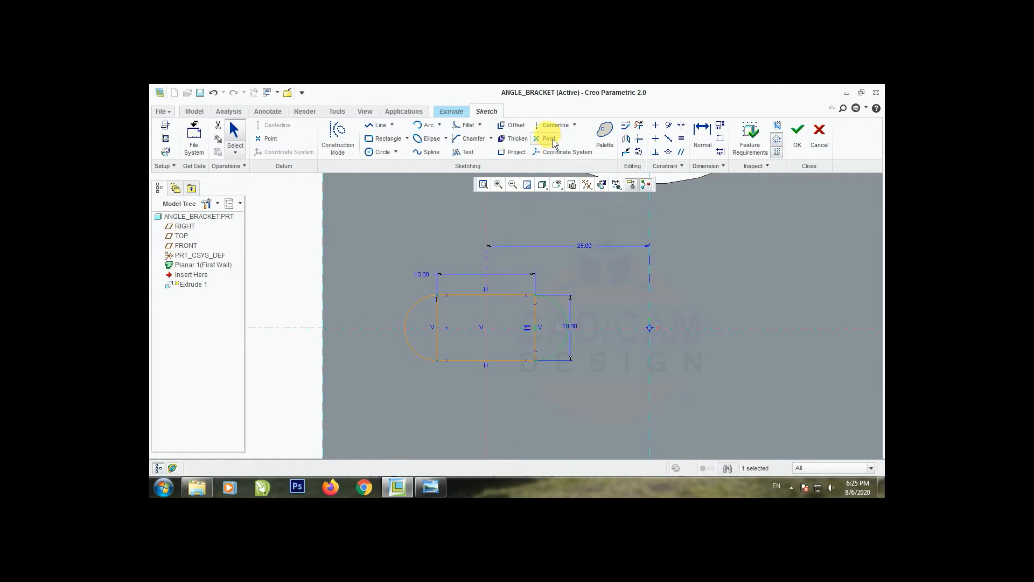
{"action": "left_click", "coordinate": [639, 125]}
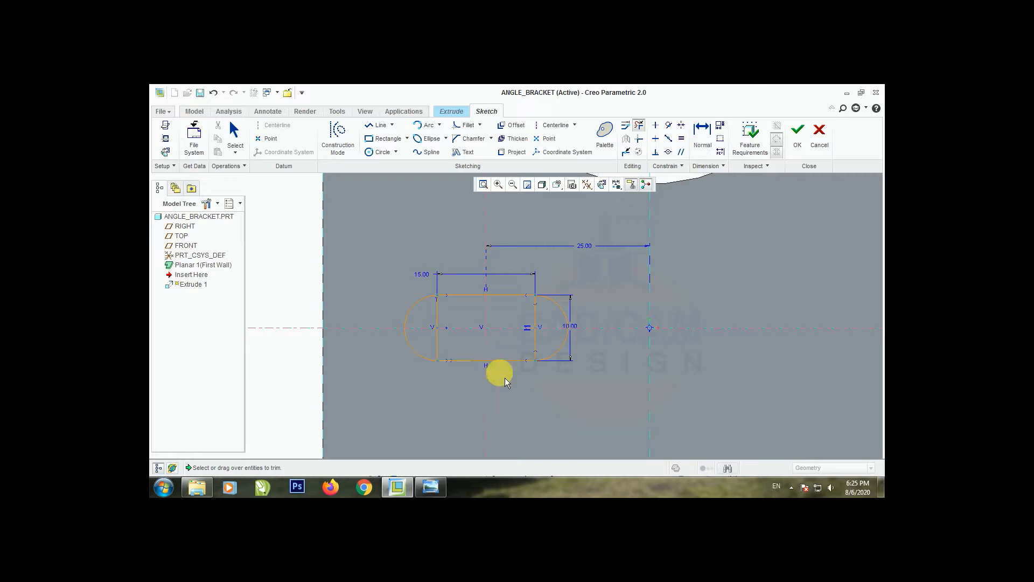
{"action": "mouse_move", "coordinate": [540, 343]}
{"action": "left_mouse_down"}
{"action": "mouse_move", "coordinate": [433, 323]}
{"action": "mouse_move", "coordinate": [497, 330]}
{"action": "mouse_move", "coordinate": [545, 316]}
{"action": "mouse_move", "coordinate": [533, 344]}
{"action": "left_mouse_up"}
{"action": "left_click", "coordinate": [235, 136]}
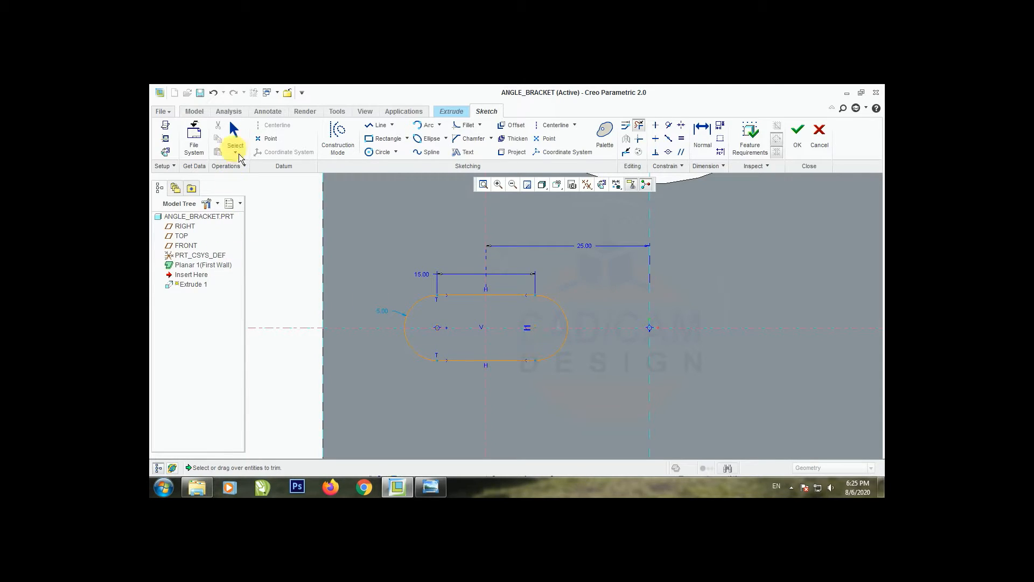
Step: Add a vertical centerline through the sketch origin at the middle of the wall
{"action": "scroll", "coordinate": [388, 307], "scroll_direction": "down", "scroll_amount": 3}
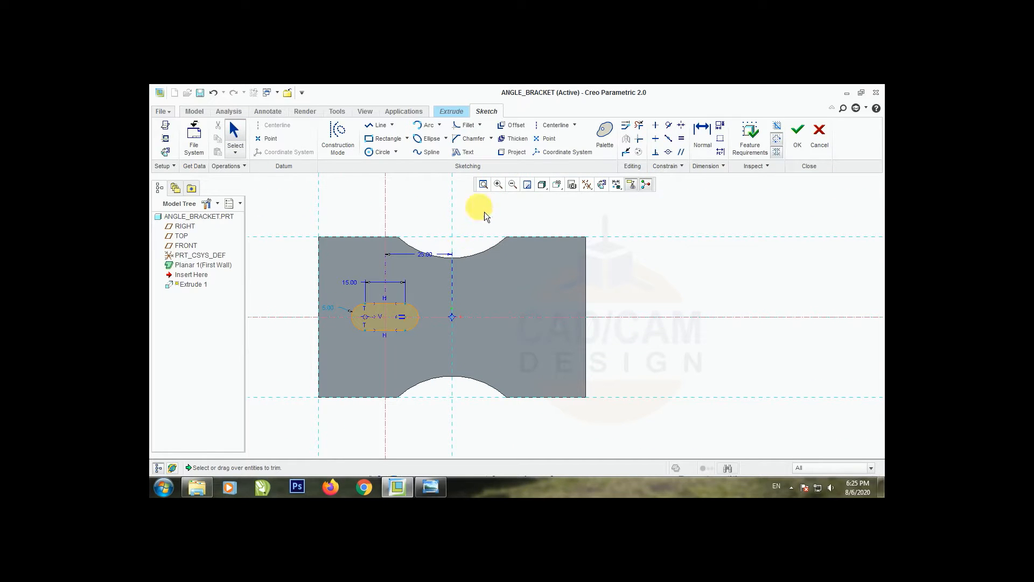
{"action": "left_click", "coordinate": [554, 128]}
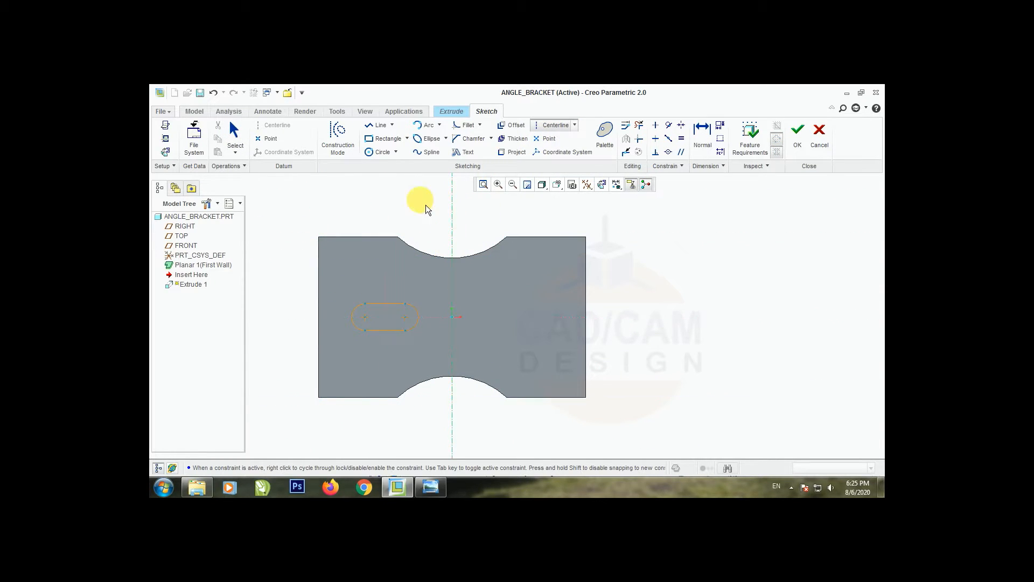
{"action": "left_click", "coordinate": [235, 129]}
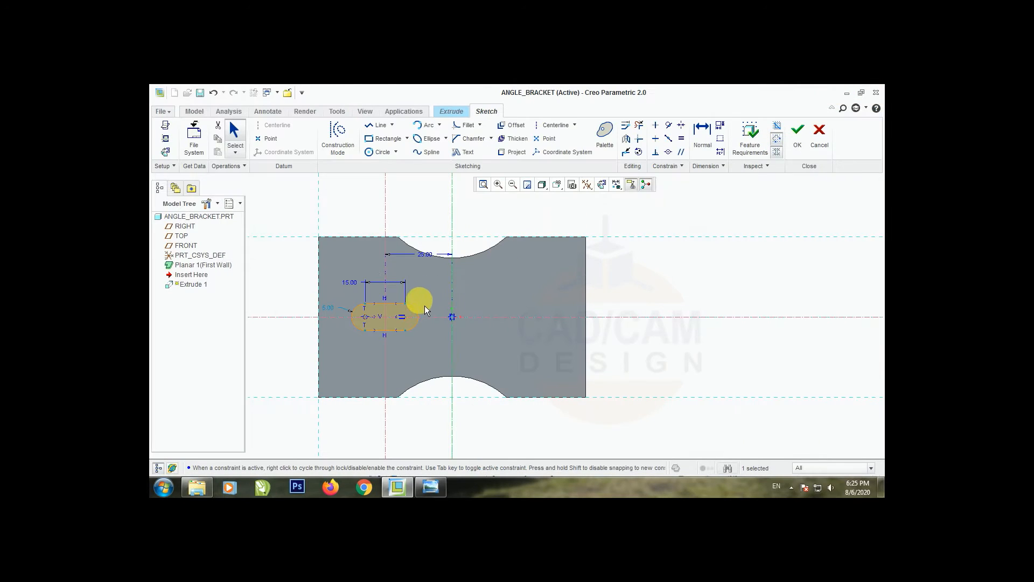
Step: Mirror the finished slot outline about the origin's vertical centerline and complete the cut through the planar wall
{"action": "left_click_drag", "start_coordinate": [418, 337], "coordinate": [434, 343]}
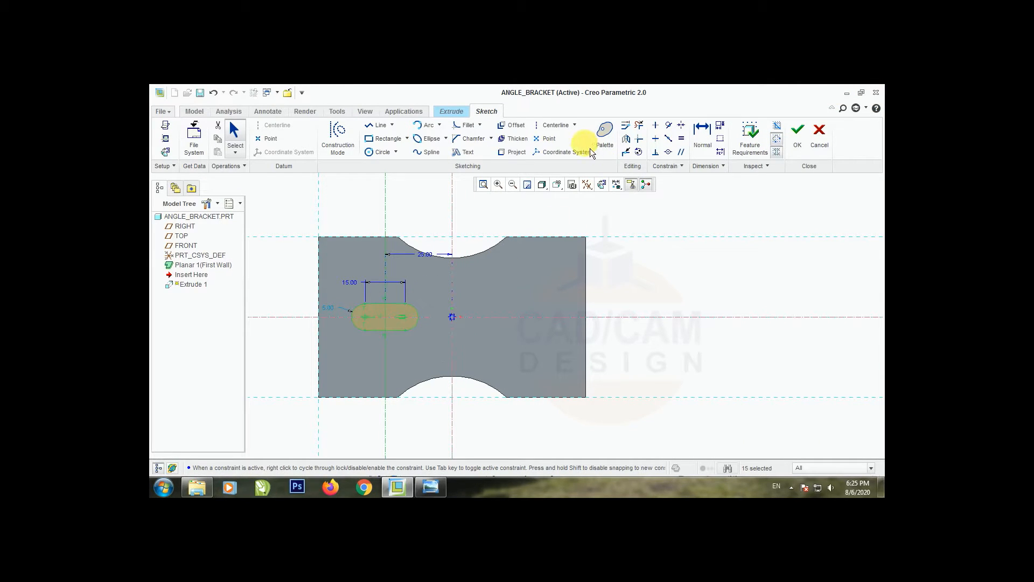
{"action": "left_click", "coordinate": [629, 143]}
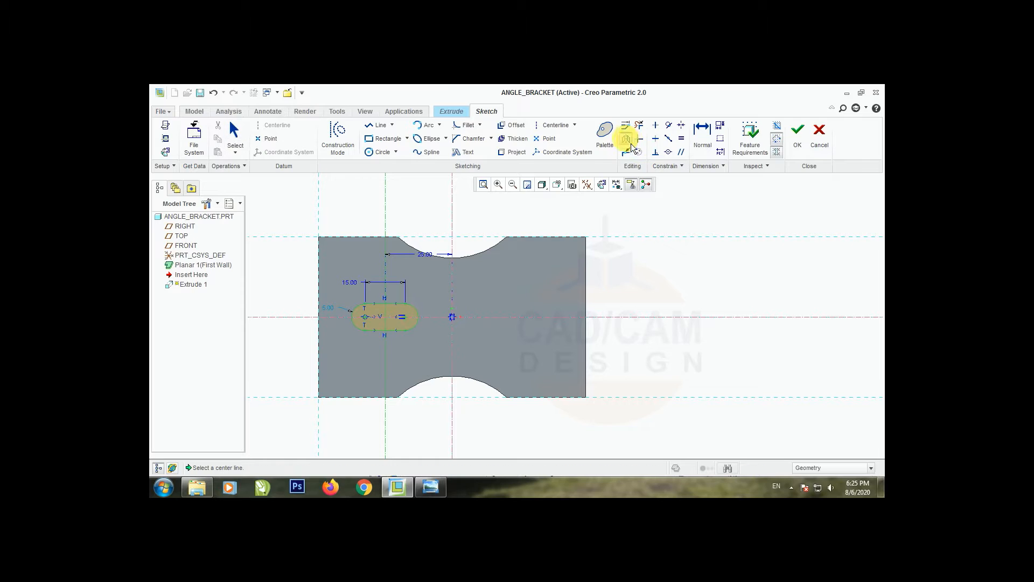
{"action": "left_click", "coordinate": [452, 227]}
{"action": "left_click", "coordinate": [798, 138]}
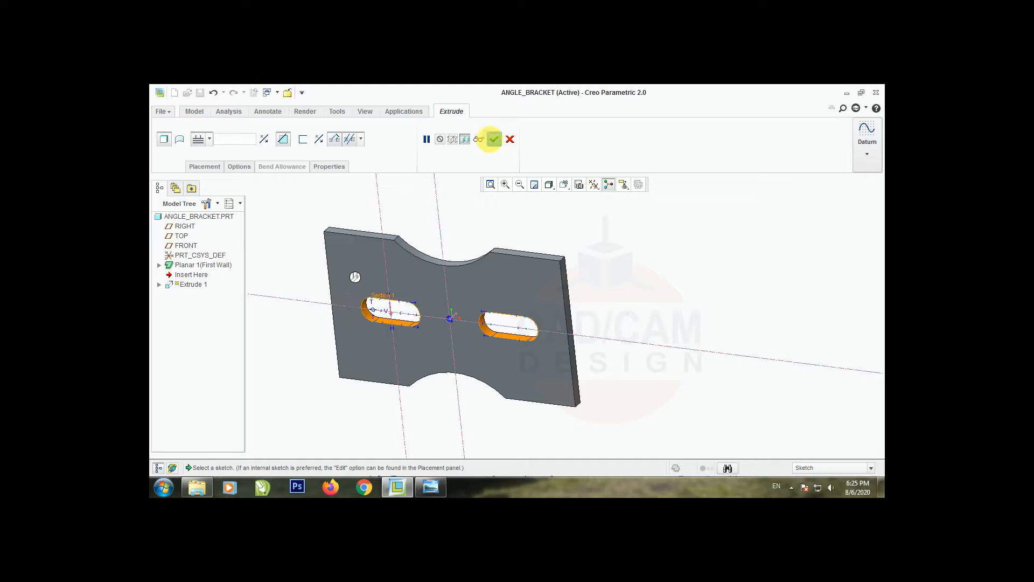
{"action": "left_click", "coordinate": [494, 140]}
Step: Show the angle bracket reference drawing beside a reduced model window and save the part as ANGLE_BRACKET.PRT
{"action": "left_click", "coordinate": [861, 92]}
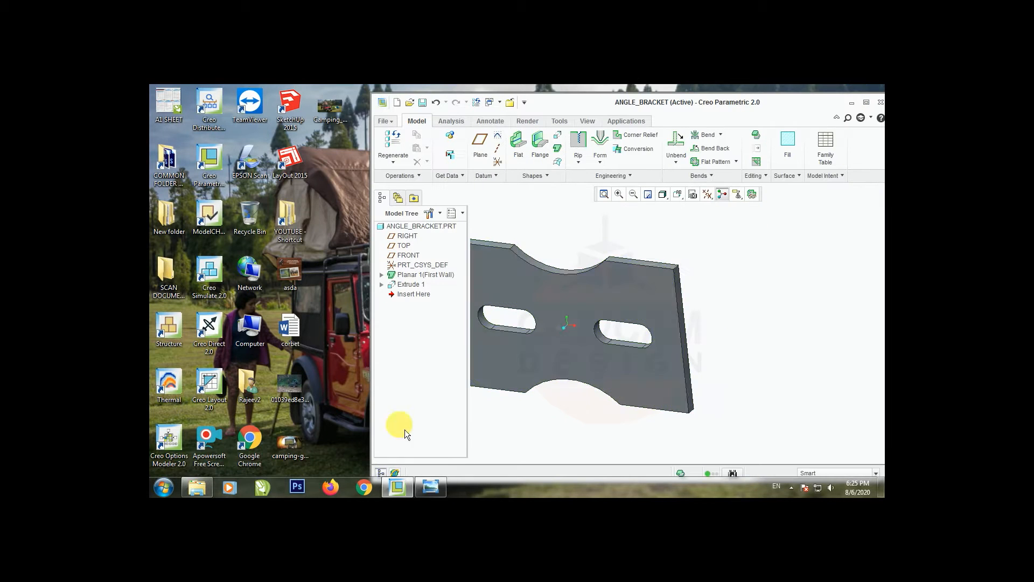
{"action": "left_click", "coordinate": [430, 488]}
{"action": "left_click", "coordinate": [850, 89]}
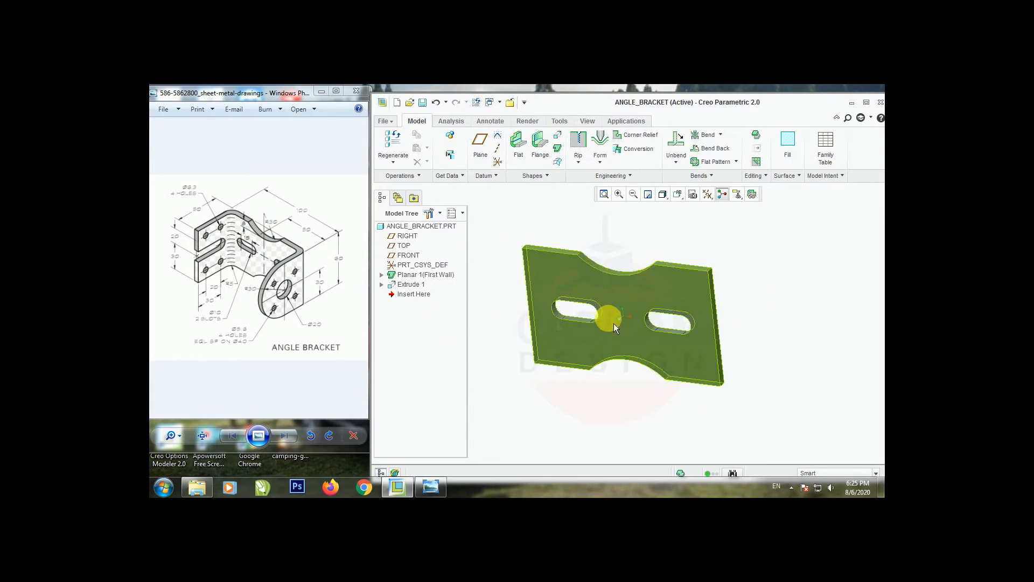
{"action": "mouse_move", "coordinate": [613, 323]}
{"action": "middle_mouse_down"}
{"action": "mouse_move", "coordinate": [639, 289]}
{"action": "mouse_move", "coordinate": [654, 306]}
{"action": "middle_mouse_up"}
{"action": "key", "text": "ctrl+s"}
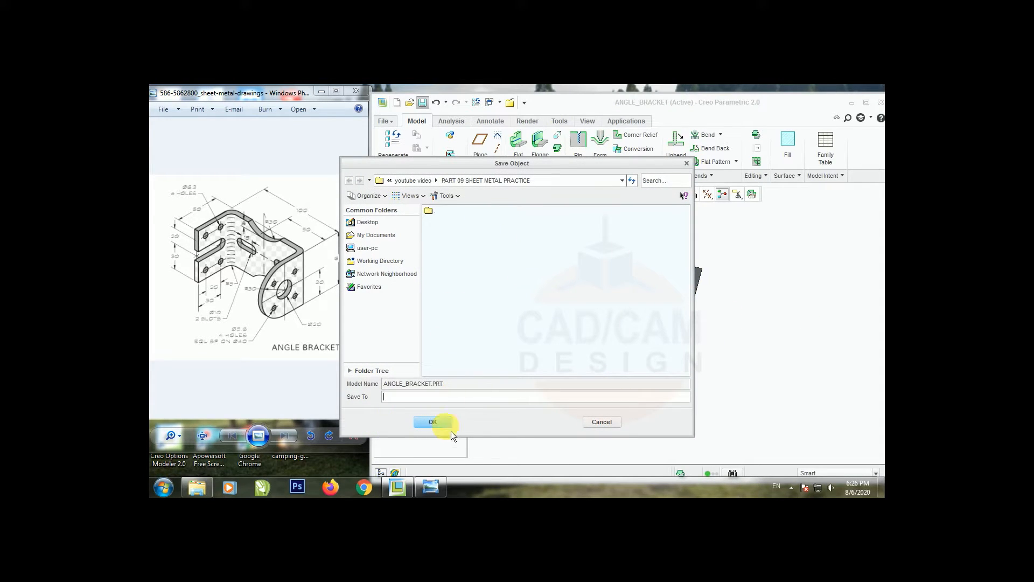
{"action": "left_click", "coordinate": [445, 423]}
Step: Start a rectangular flat wall at 90° on a short edge of the planar wall, comparing its placement on the opposite edge
{"action": "middle_click_drag", "start_coordinate": [631, 364], "coordinate": [755, 326]}
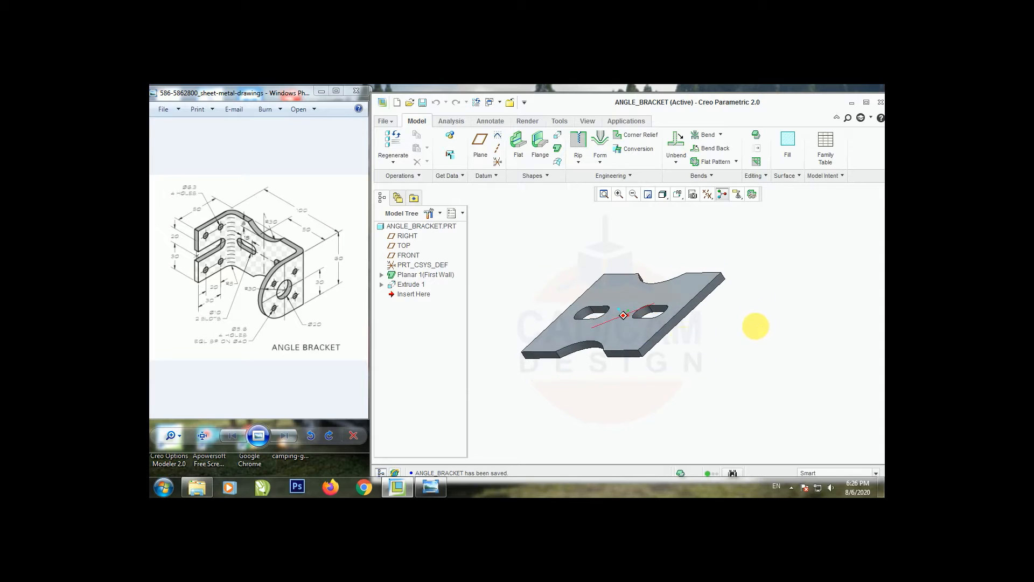
{"action": "left_click", "coordinate": [520, 147]}
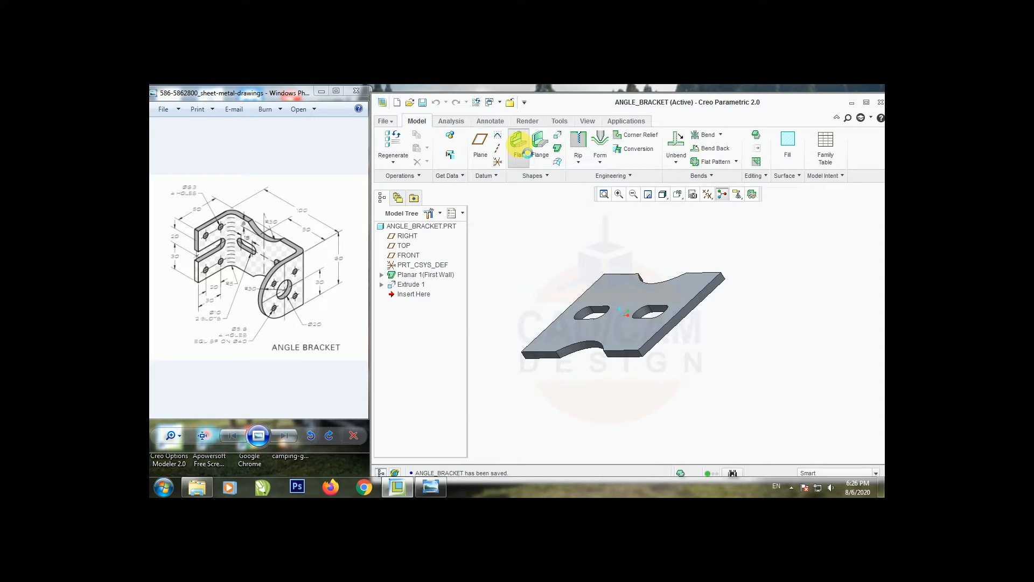
{"action": "left_click", "coordinate": [683, 319]}
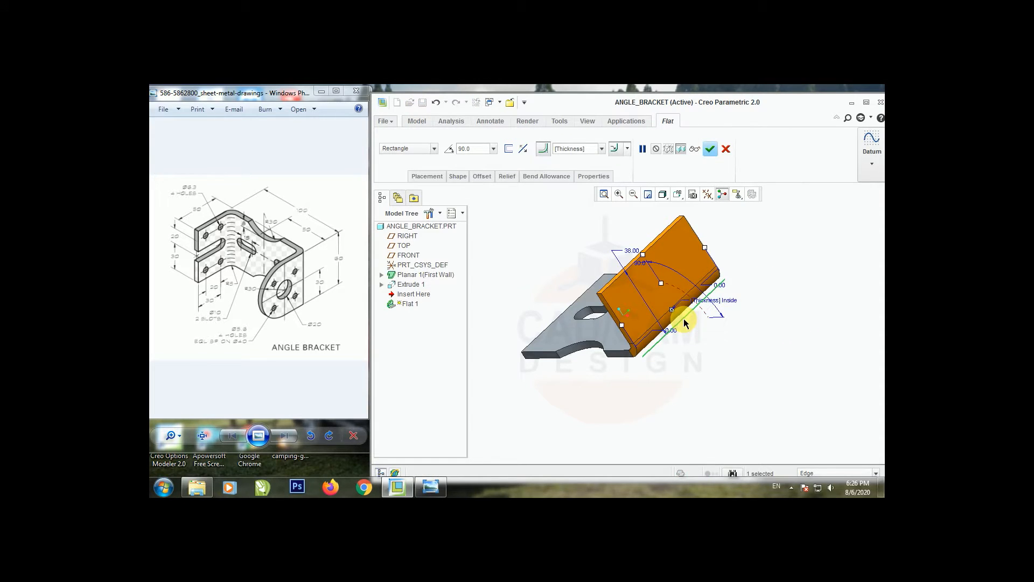
{"action": "scroll", "coordinate": [624, 369], "scroll_direction": "down", "scroll_amount": 1}
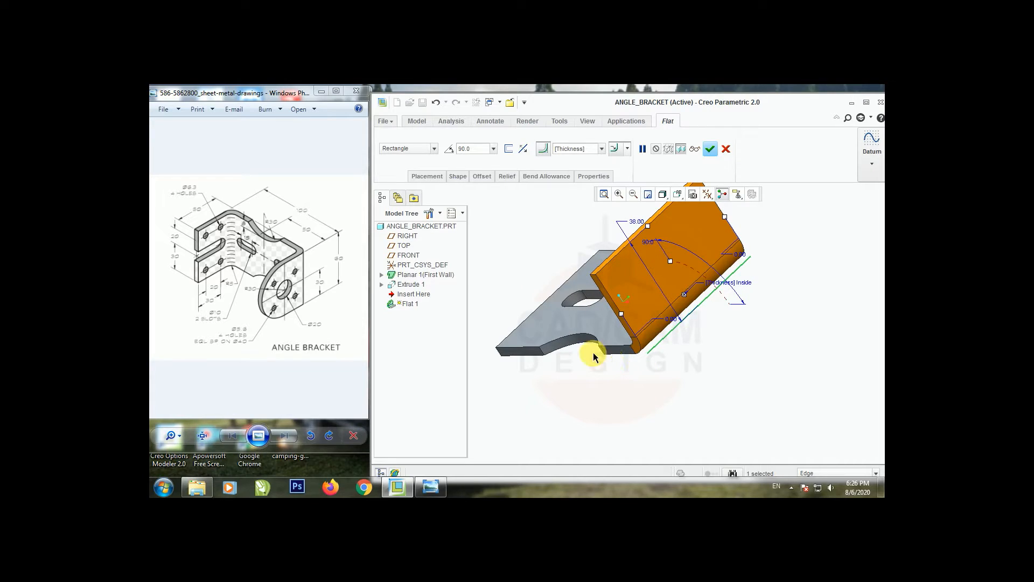
{"action": "left_click", "coordinate": [522, 323]}
{"action": "scroll", "coordinate": [551, 333], "scroll_direction": "up", "scroll_amount": 2}
{"action": "scroll", "coordinate": [545, 358], "scroll_direction": "down", "scroll_amount": 1}
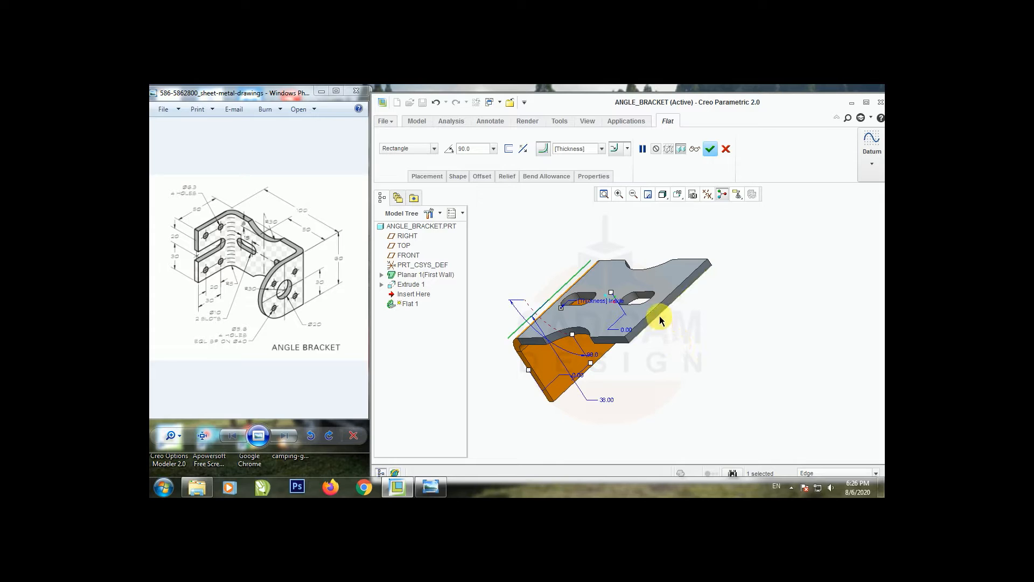
{"action": "mouse_move", "coordinate": [661, 319]}
{"action": "middle_mouse_down"}
{"action": "mouse_move", "coordinate": [655, 308]}
{"action": "mouse_move", "coordinate": [686, 353]}
{"action": "mouse_move", "coordinate": [696, 348]}
{"action": "mouse_move", "coordinate": [679, 321]}
{"action": "middle_mouse_up"}
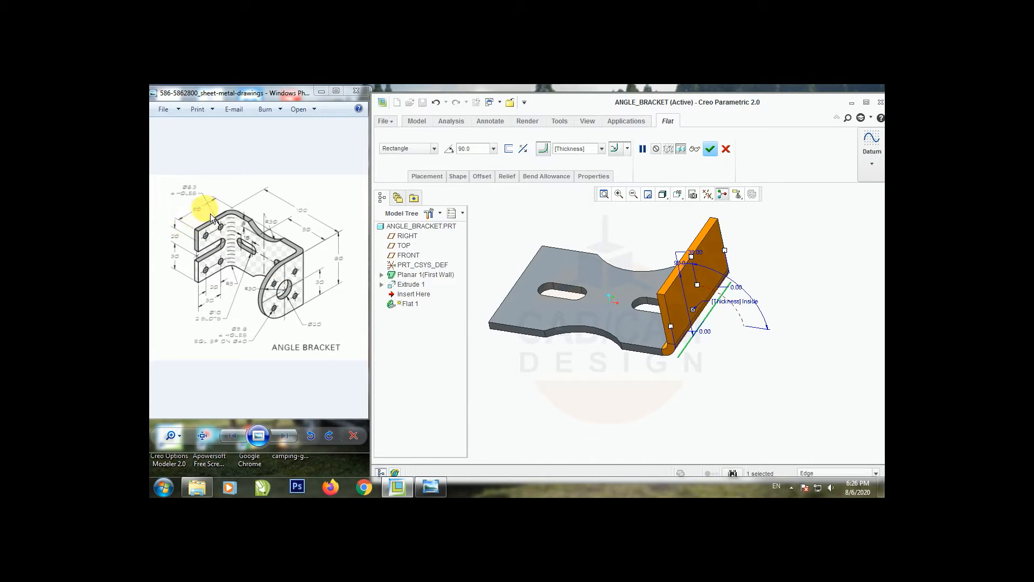
Step: Set the flat wall's height to 80 mm according to the reference drawing and complete the wall
{"action": "scroll", "coordinate": [724, 321], "scroll_direction": "up", "scroll_amount": 1}
{"action": "scroll", "coordinate": [725, 280], "scroll_direction": "down", "scroll_amount": 2}
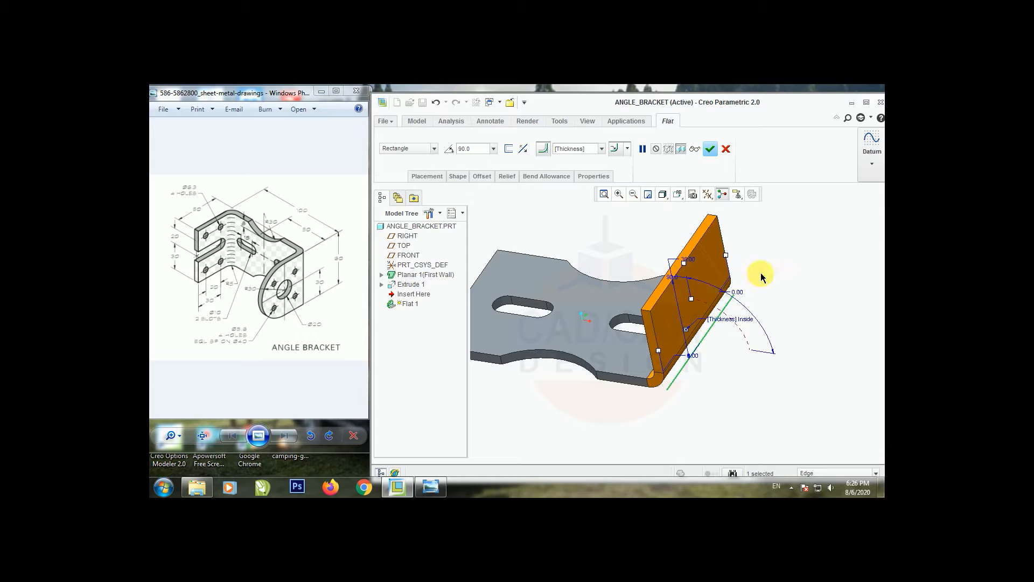
{"action": "middle_click_drag", "start_coordinate": [769, 278], "coordinate": [752, 388]}
{"action": "scroll", "coordinate": [727, 366], "scroll_direction": "down", "scroll_amount": 2}
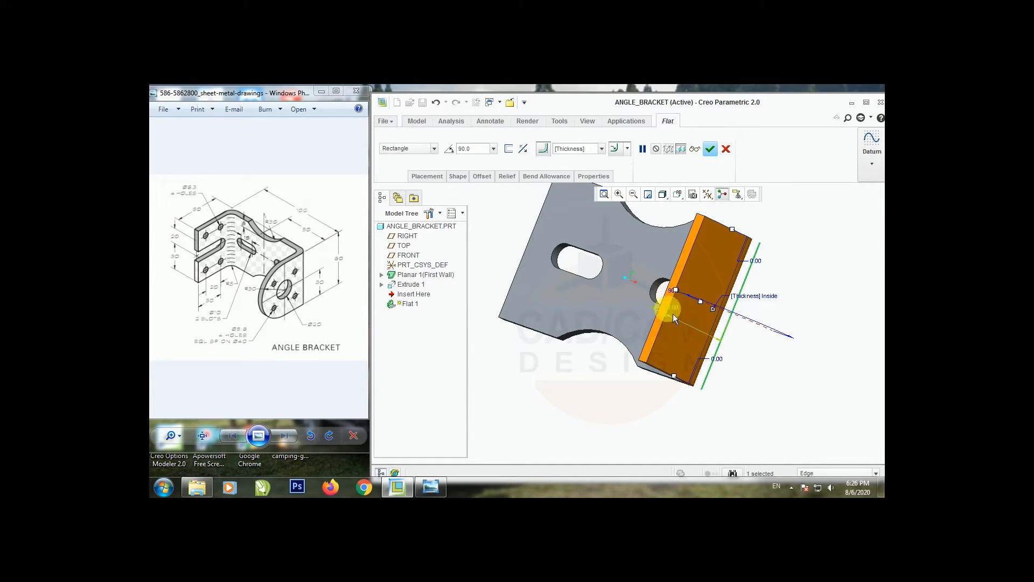
{"action": "type", "text": "80"}
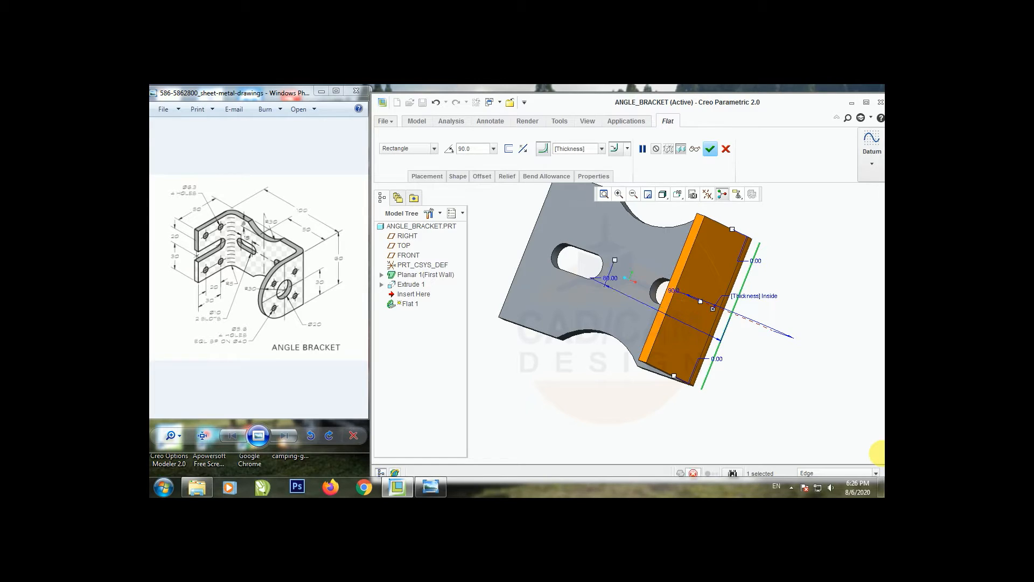
{"action": "key", "text": "Return"}
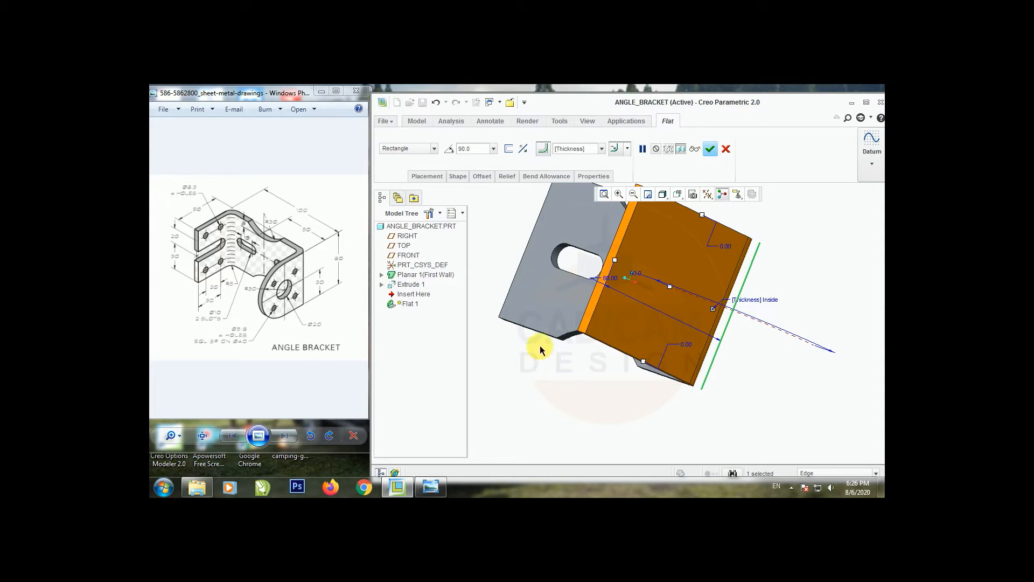
{"action": "key", "text": "ctrl+d"}
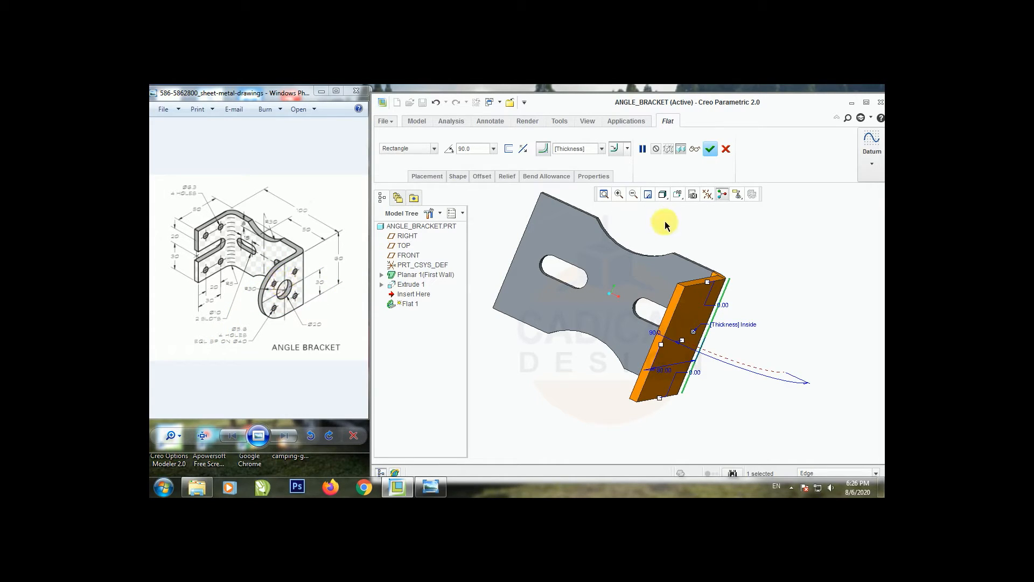
{"action": "middle_click_drag", "start_coordinate": [690, 243], "coordinate": [722, 300]}
{"action": "left_click", "coordinate": [710, 149]}
Step: Add a second rectangular flat wall at 90° on the opposite short edge, 50 mm high
{"action": "left_click", "coordinate": [518, 143]}
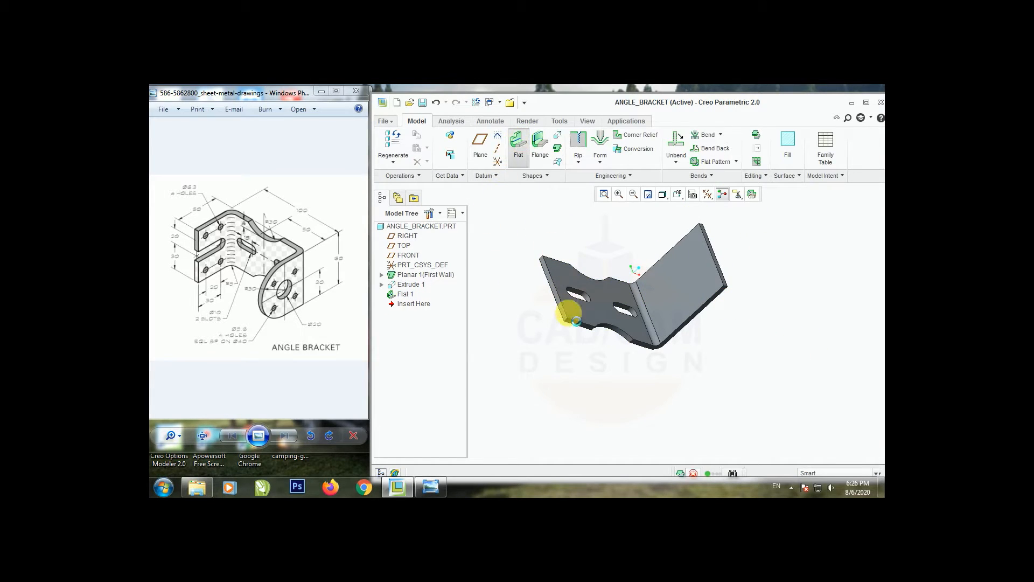
{"action": "left_click", "coordinate": [554, 296]}
{"action": "mouse_move", "coordinate": [554, 296]}
{"action": "middle_mouse_down"}
{"action": "mouse_move", "coordinate": [541, 334]}
{"action": "mouse_move", "coordinate": [577, 289]}
{"action": "middle_mouse_up"}
{"action": "scroll", "coordinate": [596, 277], "scroll_direction": "up", "scroll_amount": 2}
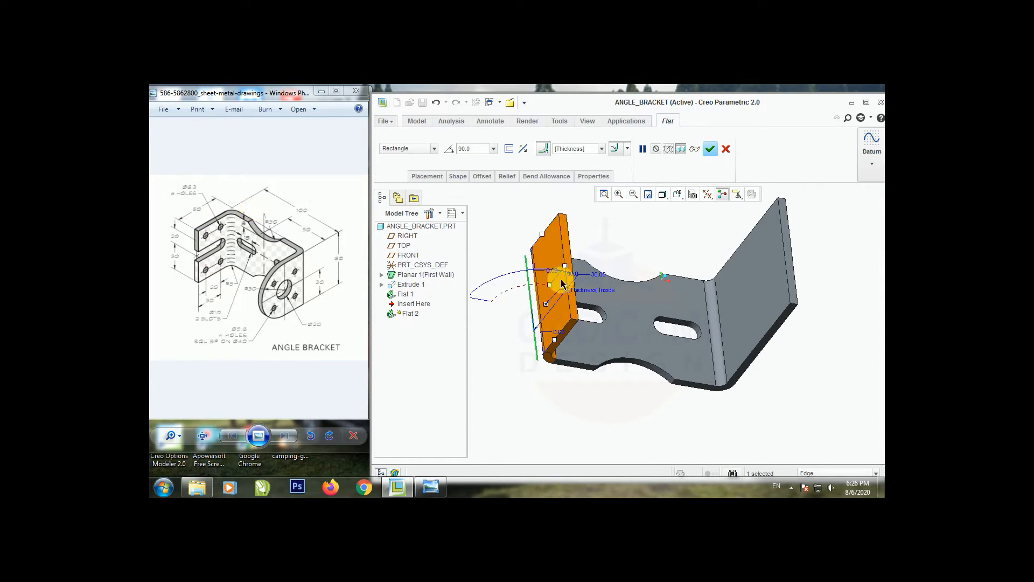
{"action": "double_click", "coordinate": [598, 277]}
{"action": "type", "text": "50"}
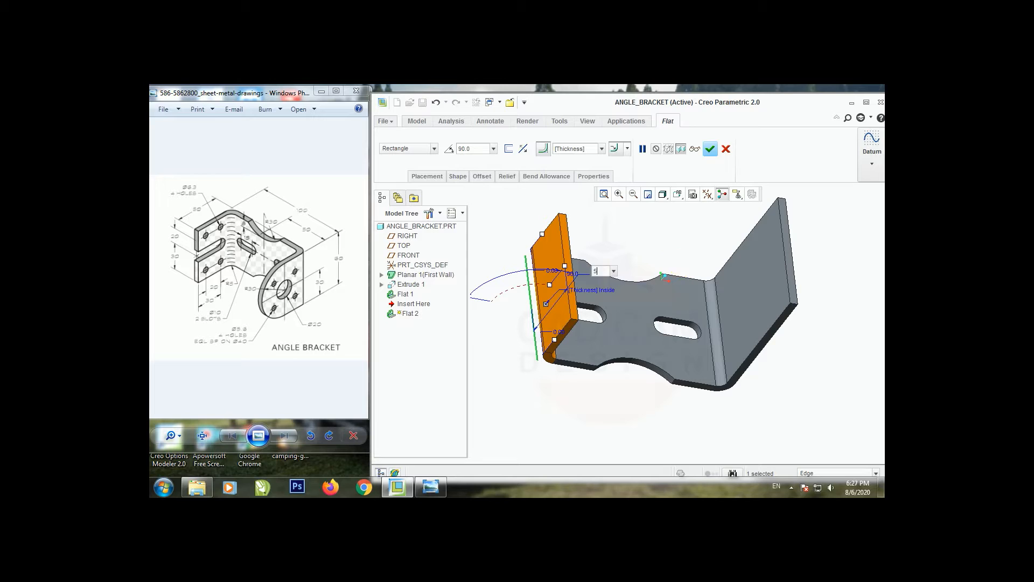
{"action": "key", "text": "Return"}
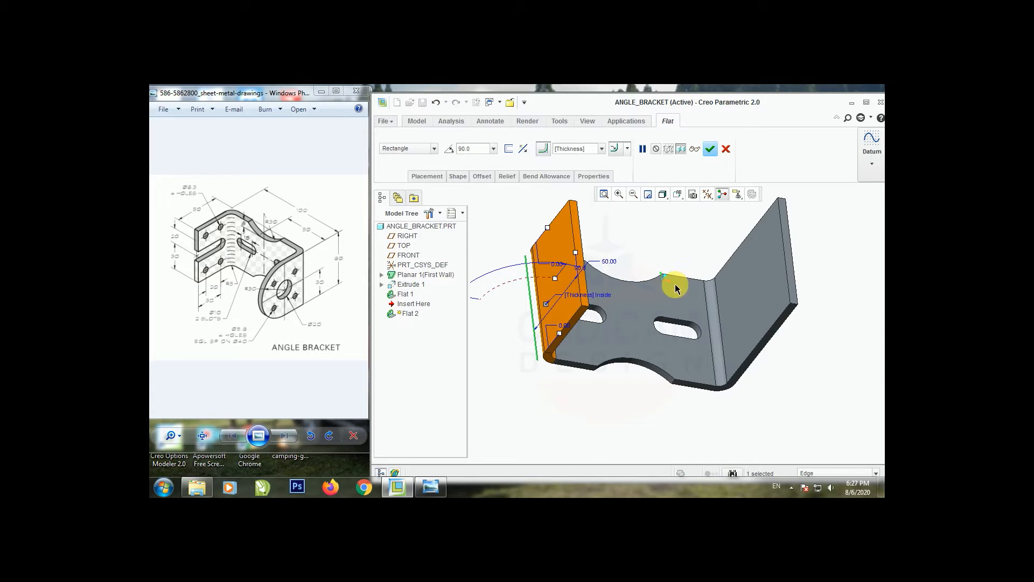
{"action": "left_click", "coordinate": [710, 148]}
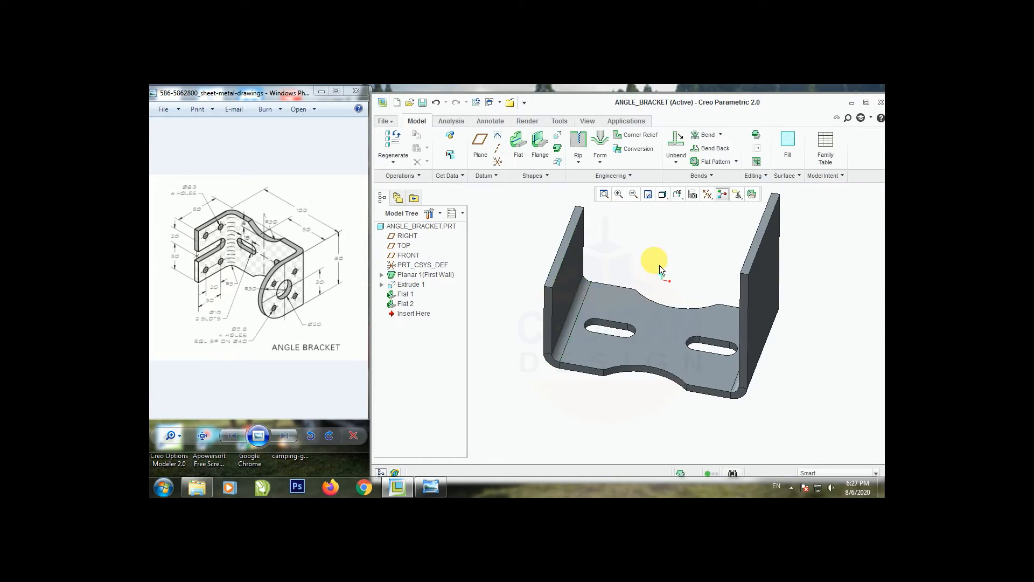
Step: Unbend both flat walls, keeping the planar wall's surface fixed
{"action": "mouse_move", "coordinate": [661, 270]}
{"action": "middle_mouse_down"}
{"action": "mouse_move", "coordinate": [720, 249]}
{"action": "mouse_move", "coordinate": [712, 263]}
{"action": "middle_mouse_up"}
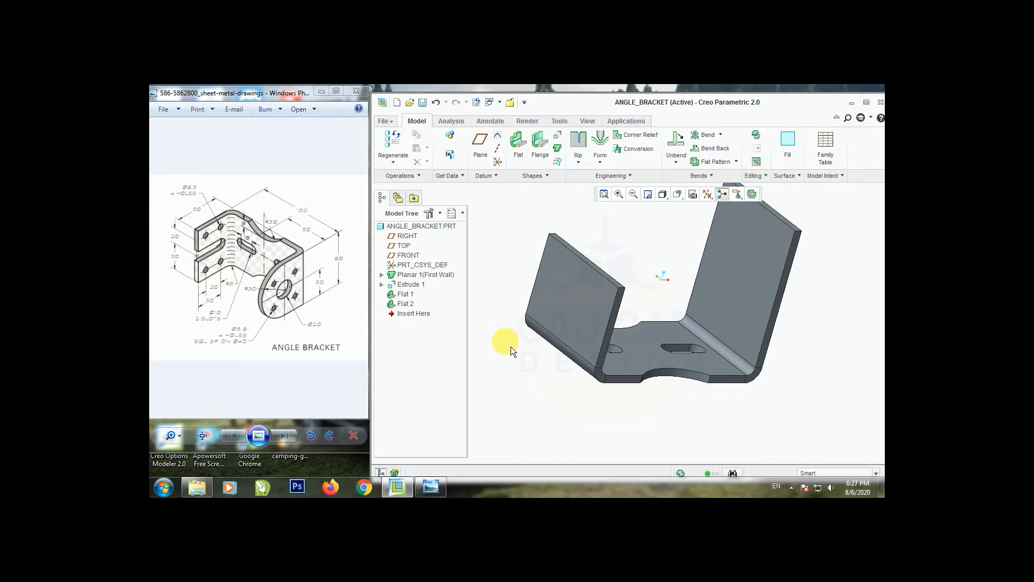
{"action": "middle_click_drag", "start_coordinate": [511, 347], "coordinate": [587, 262]}
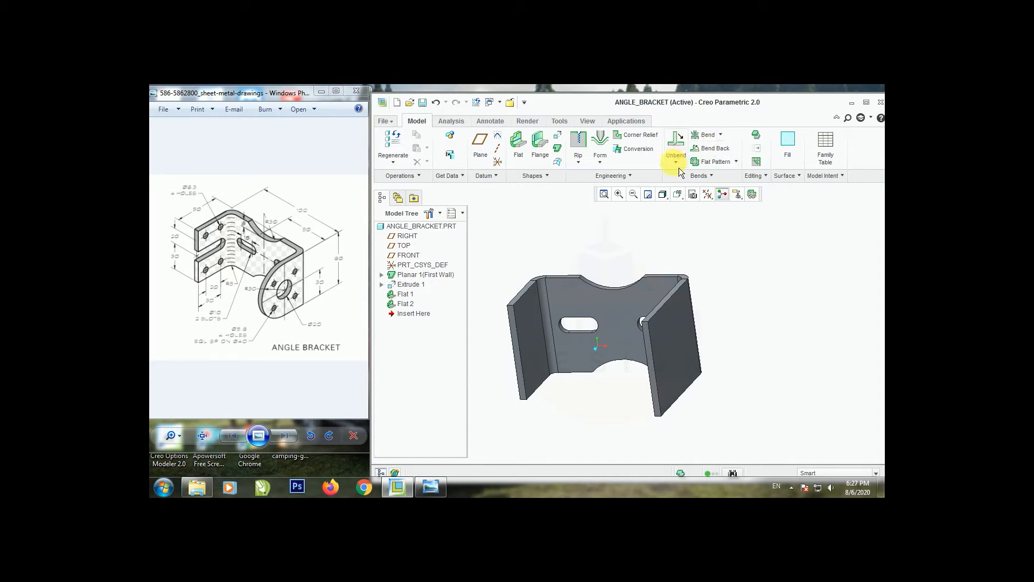
{"action": "left_click", "coordinate": [681, 148]}
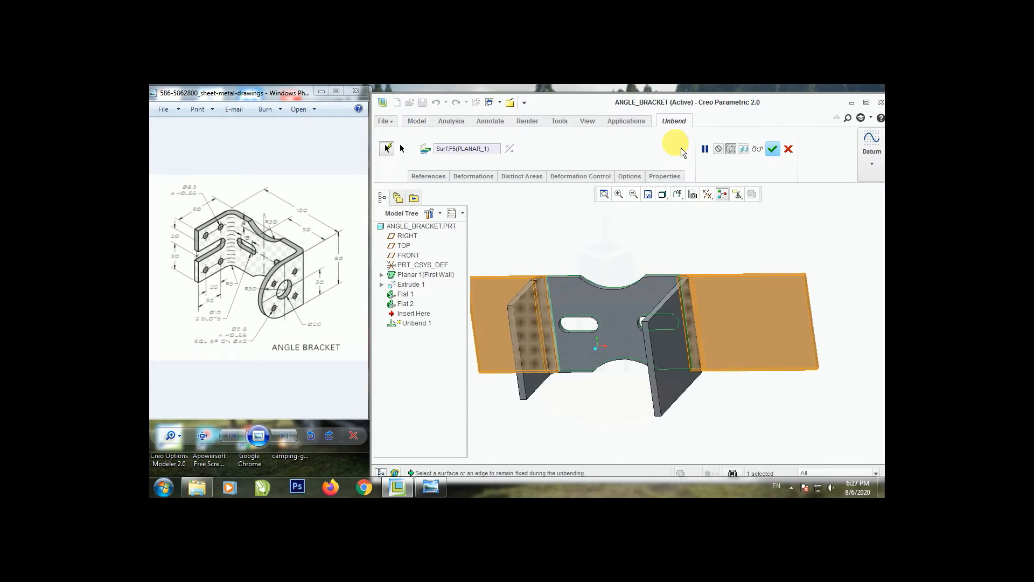
{"action": "scroll", "coordinate": [652, 269], "scroll_direction": "down", "scroll_amount": 2}
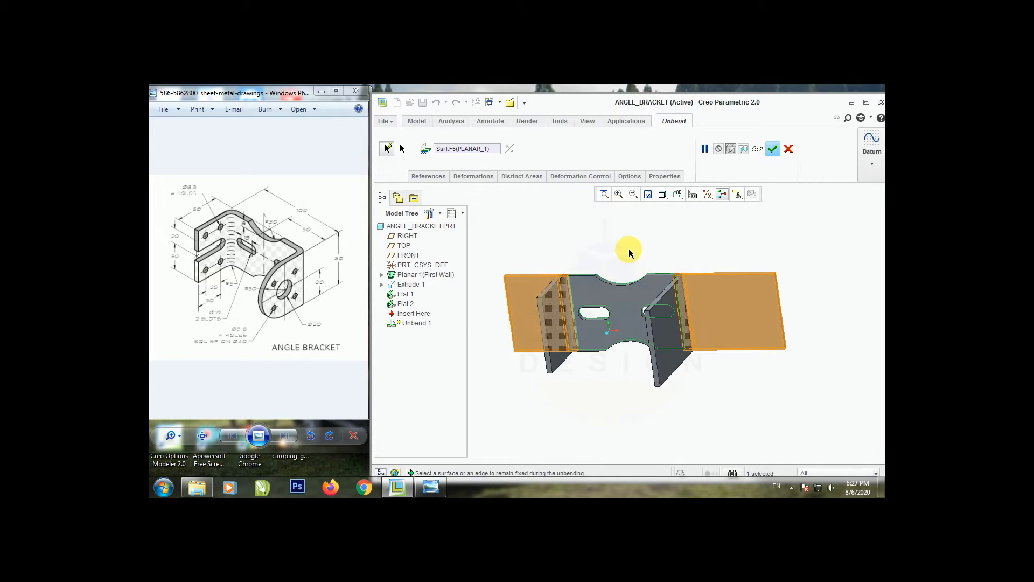
{"action": "left_click", "coordinate": [772, 149]}
{"action": "mouse_move", "coordinate": [721, 263]}
{"action": "middle_mouse_down"}
{"action": "mouse_move", "coordinate": [734, 254]}
{"action": "mouse_move", "coordinate": [721, 269]}
{"action": "middle_mouse_up"}
{"action": "scroll", "coordinate": [588, 320], "scroll_direction": "down", "scroll_amount": 5}
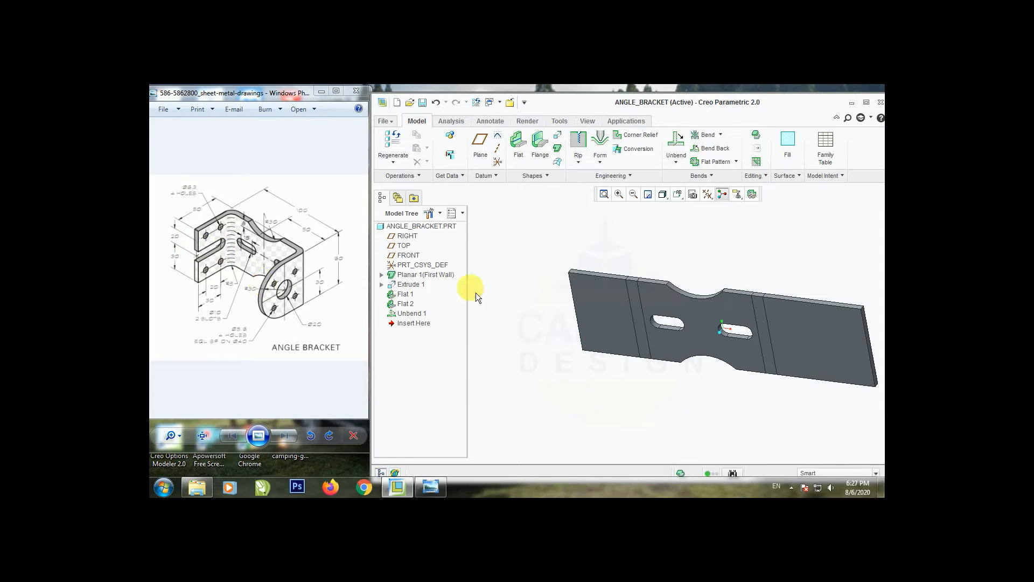
Step: Start an extrude sketch on the flattened part with a horizontal centerline through the origin and the shorter wall's end edge as reference
{"action": "left_click", "coordinate": [561, 138]}
{"action": "left_click", "coordinate": [589, 297]}
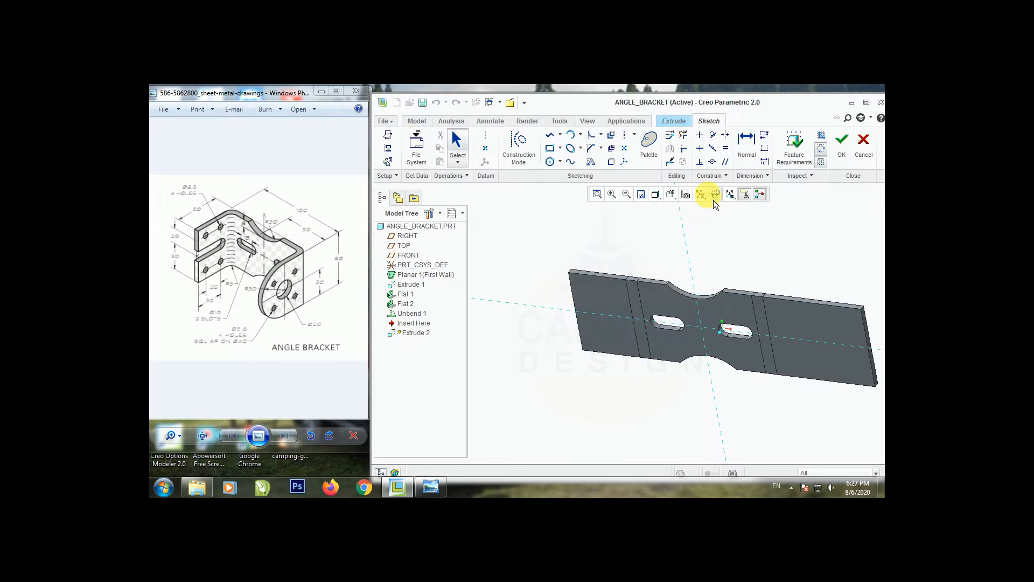
{"action": "left_click", "coordinate": [715, 196]}
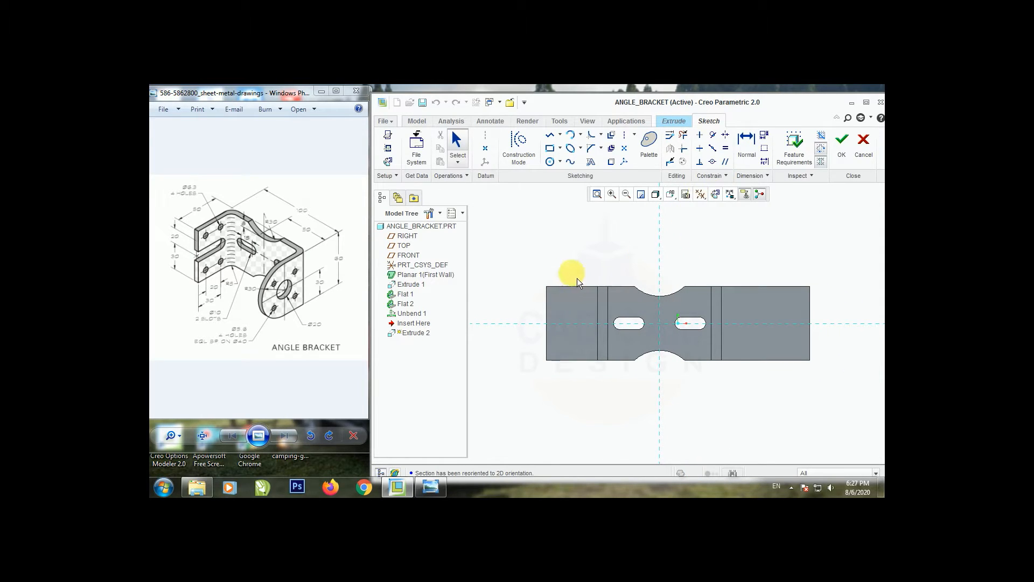
{"action": "scroll", "coordinate": [574, 319], "scroll_direction": "down", "scroll_amount": 1}
{"action": "left_click", "coordinate": [625, 134]}
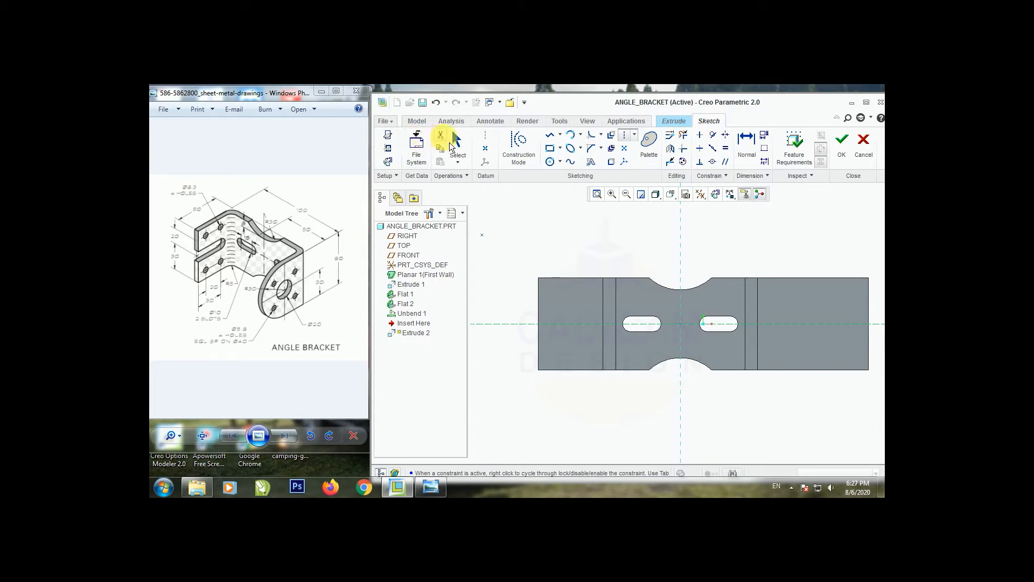
{"action": "left_click", "coordinate": [388, 148]}
{"action": "left_click", "coordinate": [537, 312]}
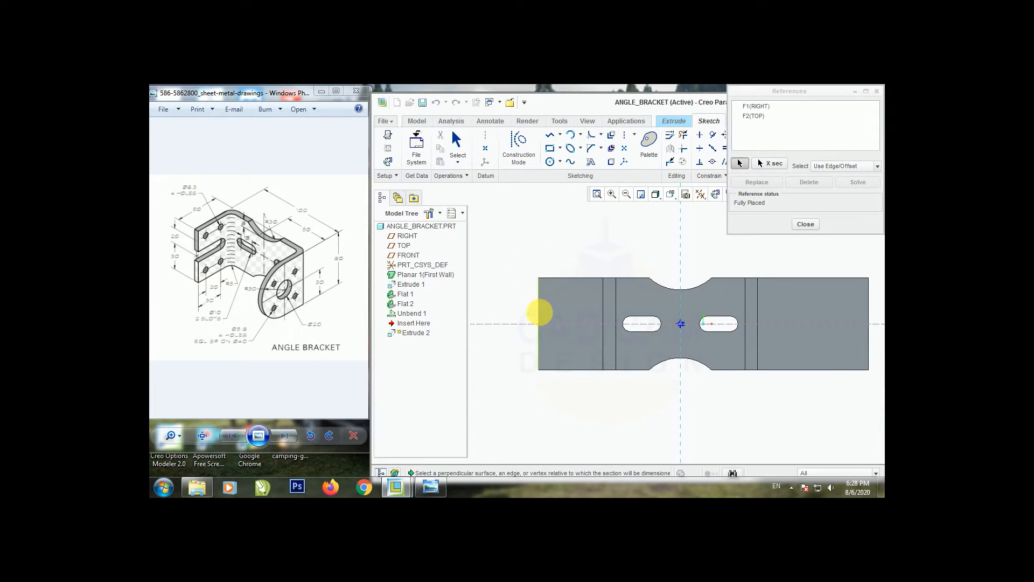
{"action": "left_click", "coordinate": [818, 224]}
{"action": "scroll", "coordinate": [521, 318], "scroll_direction": "down", "scroll_amount": 1}
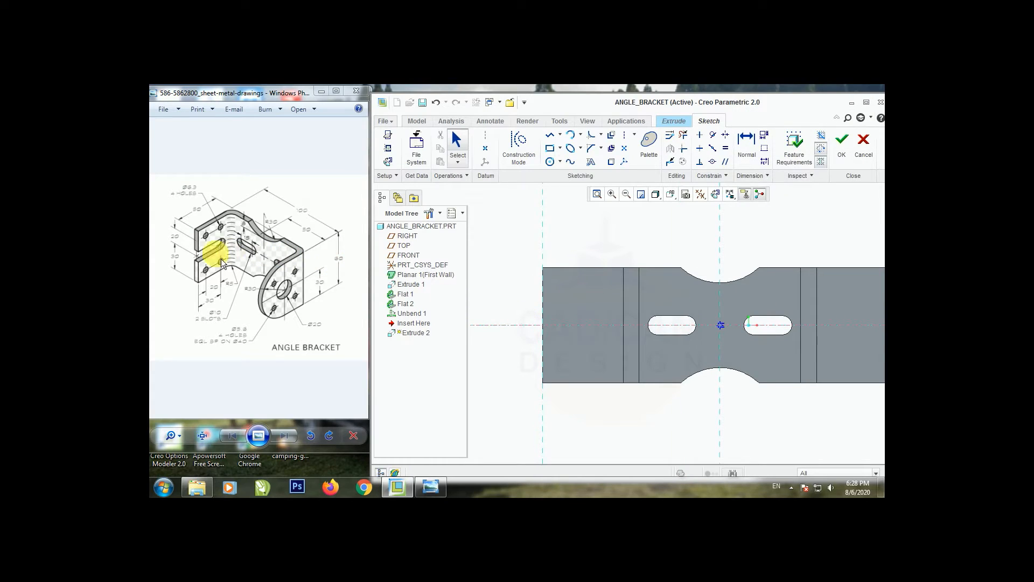
Step: Sketch a rectangle from the wall's end edge, symmetric about the centerline, and set it to 10 mm high and 30 mm long
{"action": "left_click", "coordinate": [549, 149]}
{"action": "left_click", "coordinate": [542, 316]}
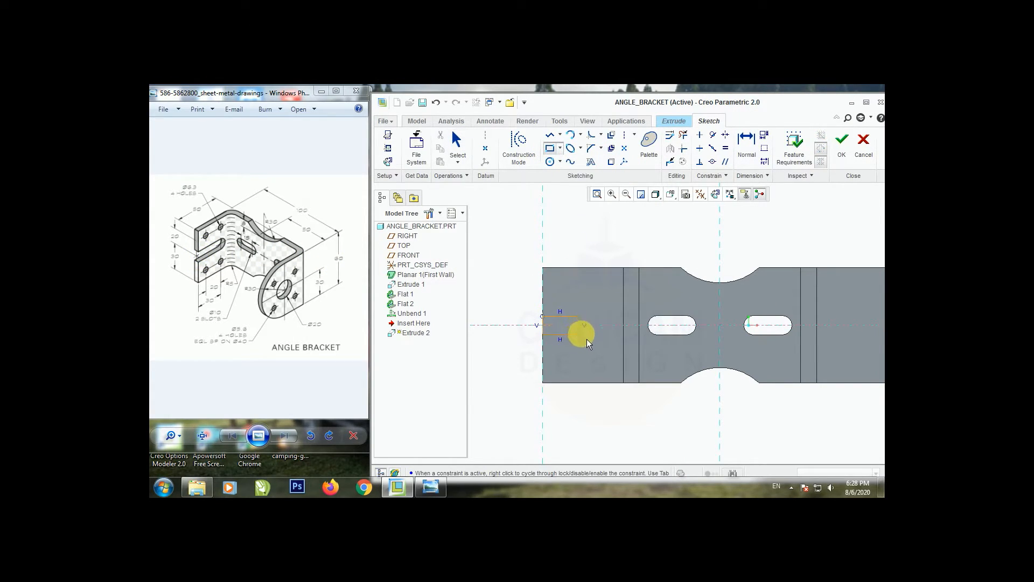
{"action": "left_click", "coordinate": [458, 141]}
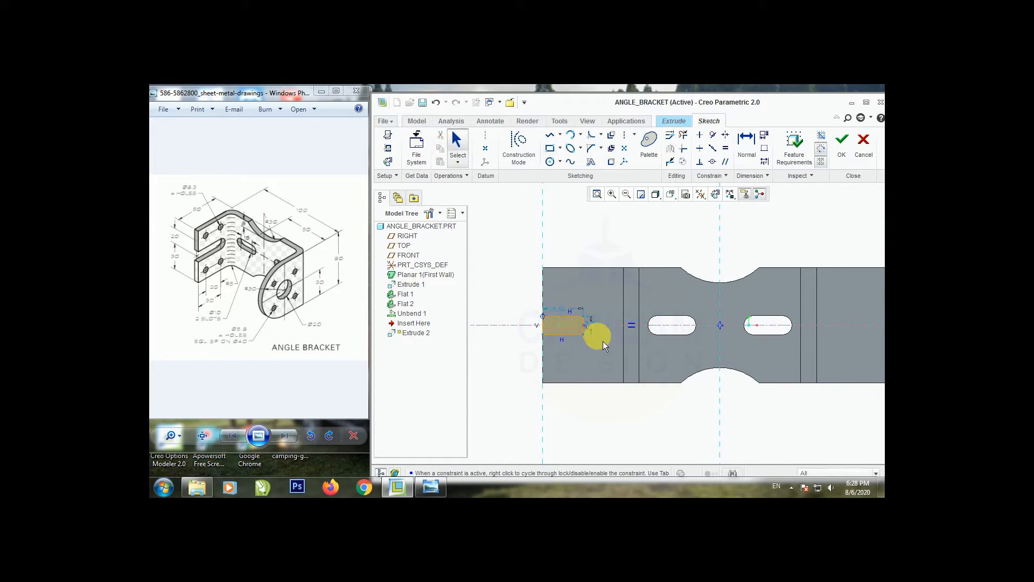
{"action": "double_click", "coordinate": [599, 329]}
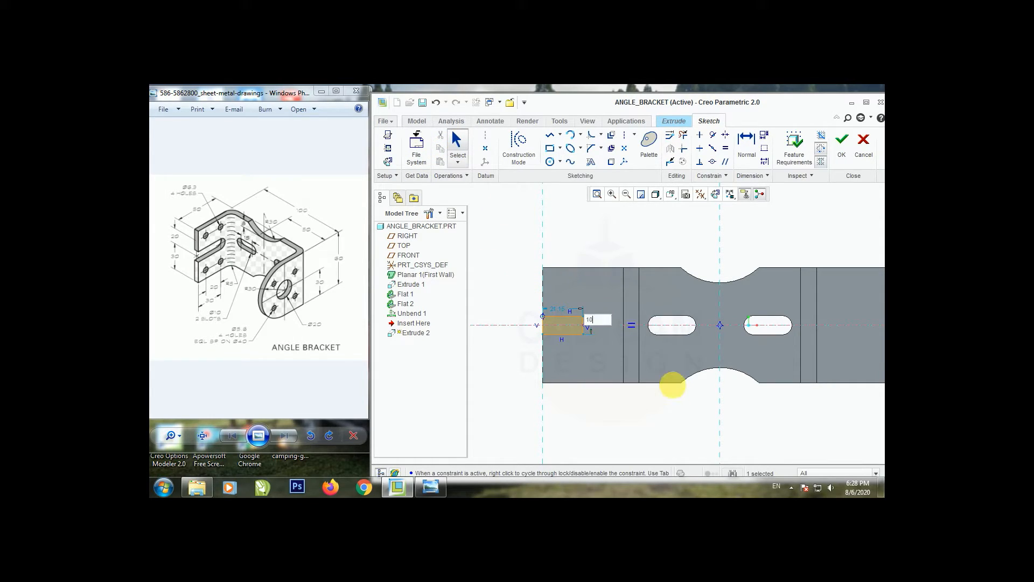
{"action": "left_click", "coordinate": [679, 395]}
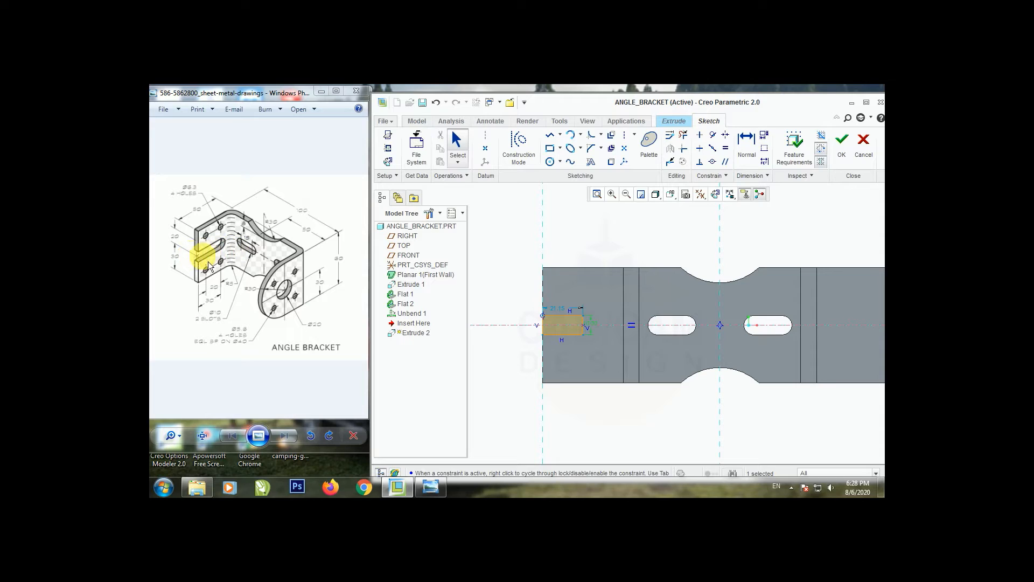
{"action": "double_click", "coordinate": [562, 309]}
{"action": "type", "text": "30"}
{"action": "key", "text": "Return"}
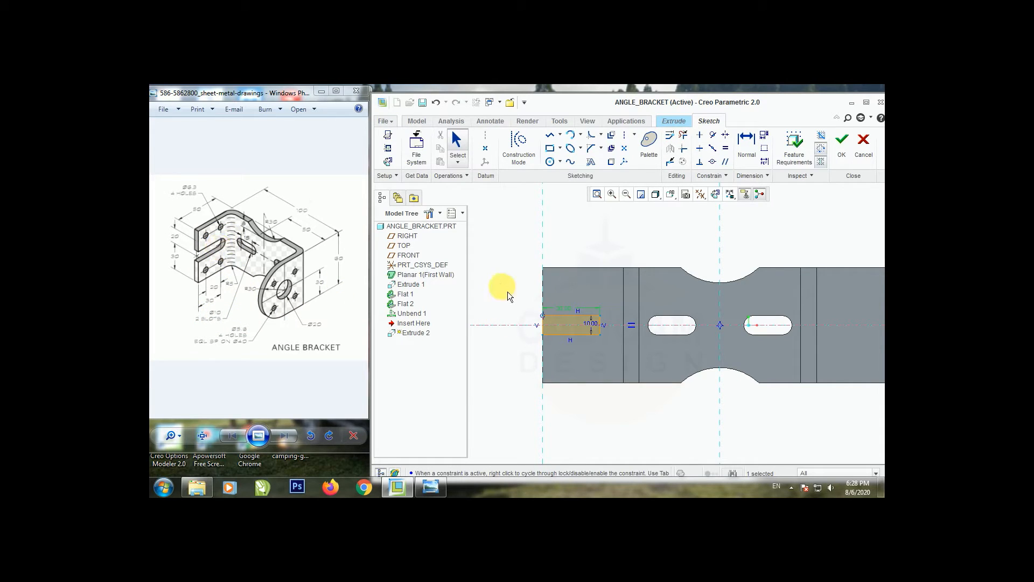
Step: Draw a semicircular arc joining the two corners at the rectangle's inner end
{"action": "scroll", "coordinate": [587, 321], "scroll_direction": "down", "scroll_amount": 5}
{"action": "scroll", "coordinate": [545, 335], "scroll_direction": "up", "scroll_amount": 2}
{"action": "left_click", "coordinate": [570, 136]}
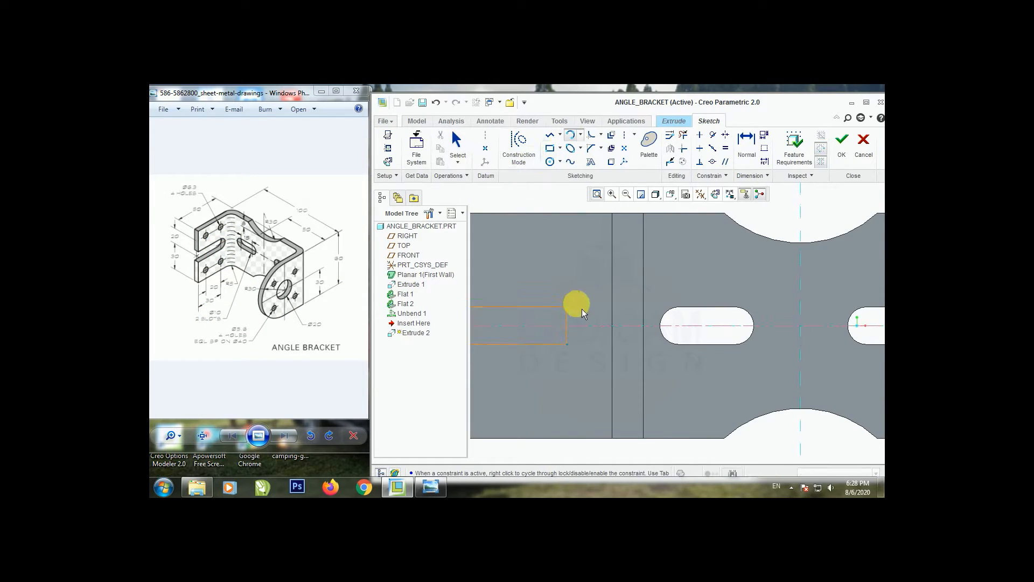
{"action": "left_click", "coordinate": [569, 345]}
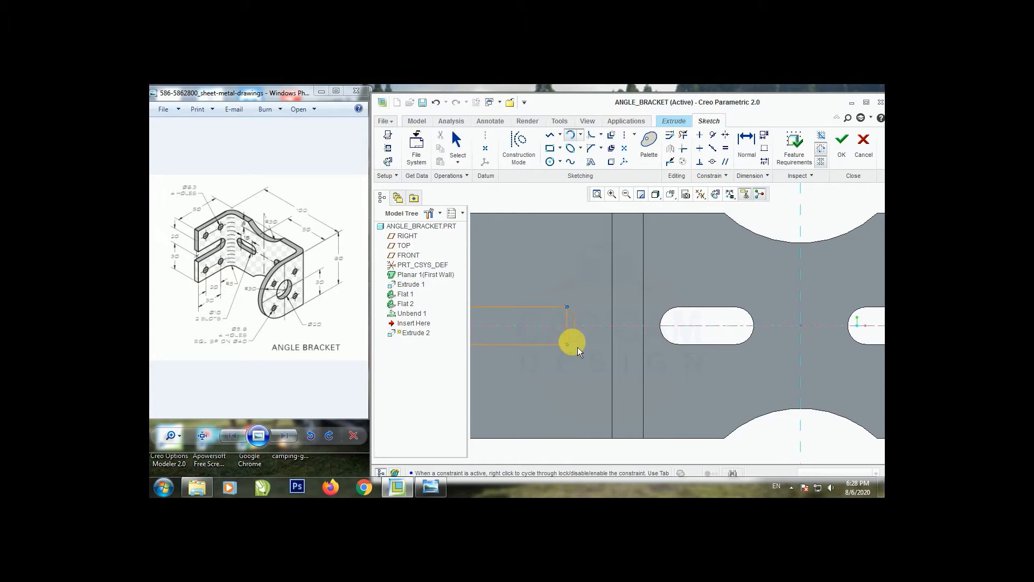
{"action": "left_click", "coordinate": [585, 334]}
{"action": "left_click", "coordinate": [456, 144]}
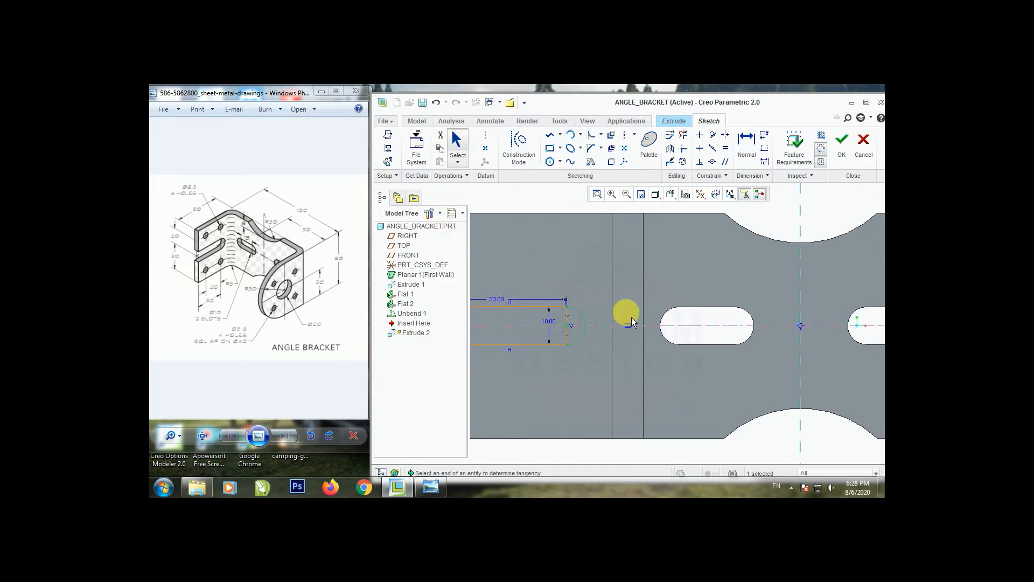
{"action": "scroll", "coordinate": [657, 328], "scroll_direction": "up", "scroll_amount": 4}
{"action": "scroll", "coordinate": [592, 325], "scroll_direction": "down", "scroll_amount": 4}
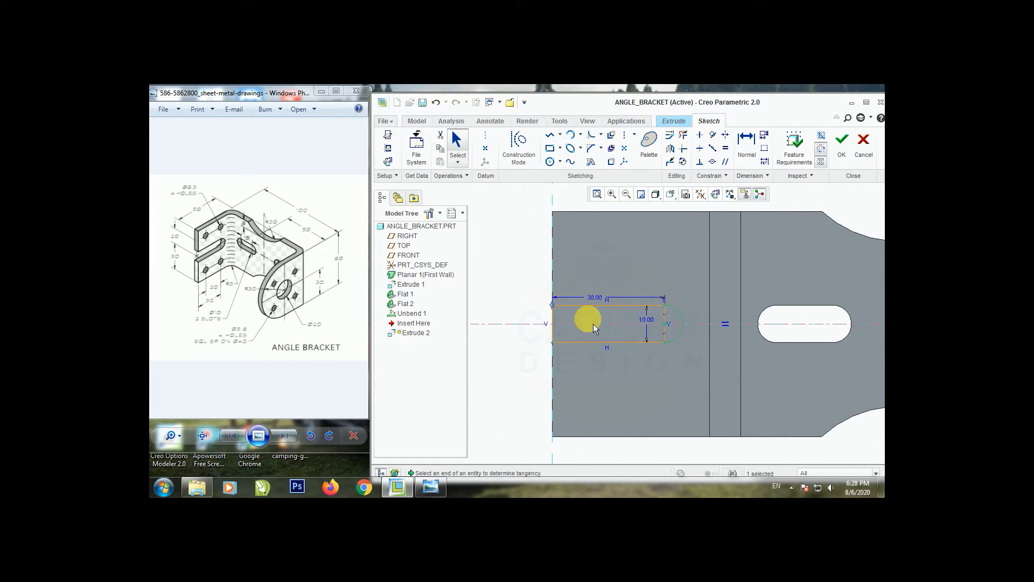
Step: Trim the vertical line between the rectangle and the arc to form one open slot profile
{"action": "left_click", "coordinate": [683, 135]}
{"action": "scroll", "coordinate": [667, 329], "scroll_direction": "down", "scroll_amount": 2}
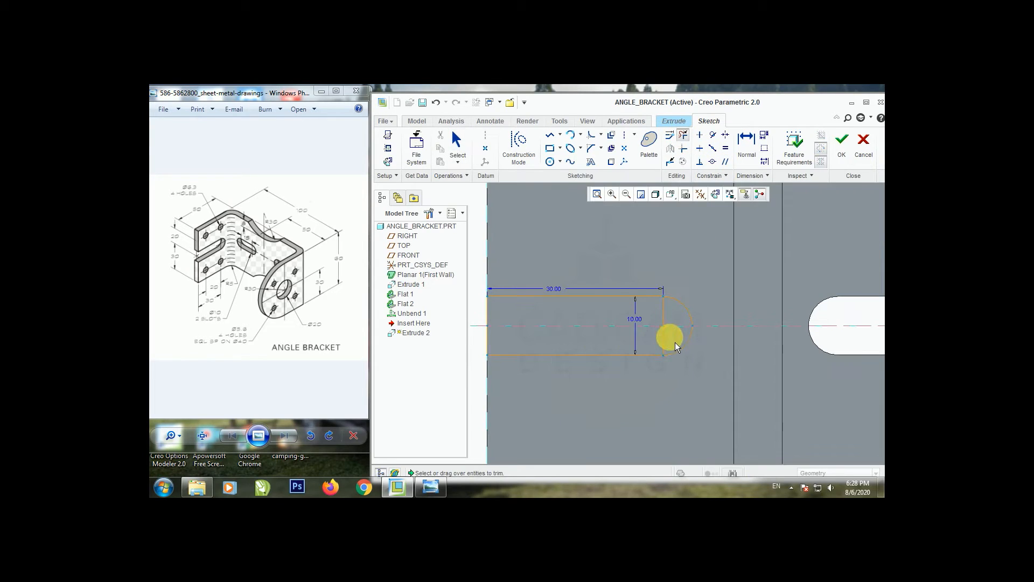
{"action": "left_click", "coordinate": [662, 326]}
{"action": "left_click", "coordinate": [457, 144]}
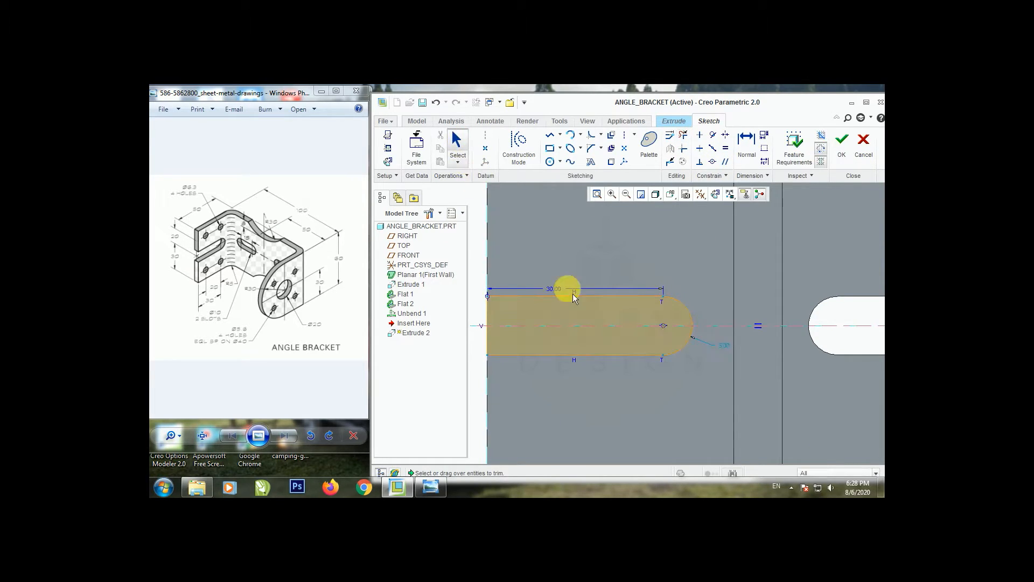
Step: Sketch a circle vertically aligned above the slot's arc center and set its diameter to 6.3 mm
{"action": "scroll", "coordinate": [526, 340], "scroll_direction": "up", "scroll_amount": 3}
{"action": "scroll", "coordinate": [527, 339], "scroll_direction": "down", "scroll_amount": 1}
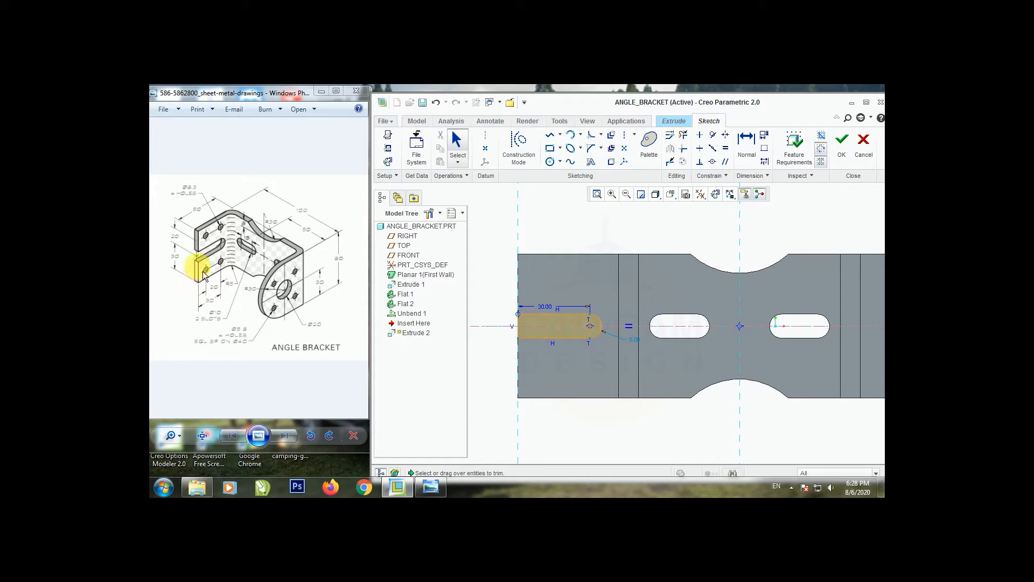
{"action": "left_click", "coordinate": [188, 196]}
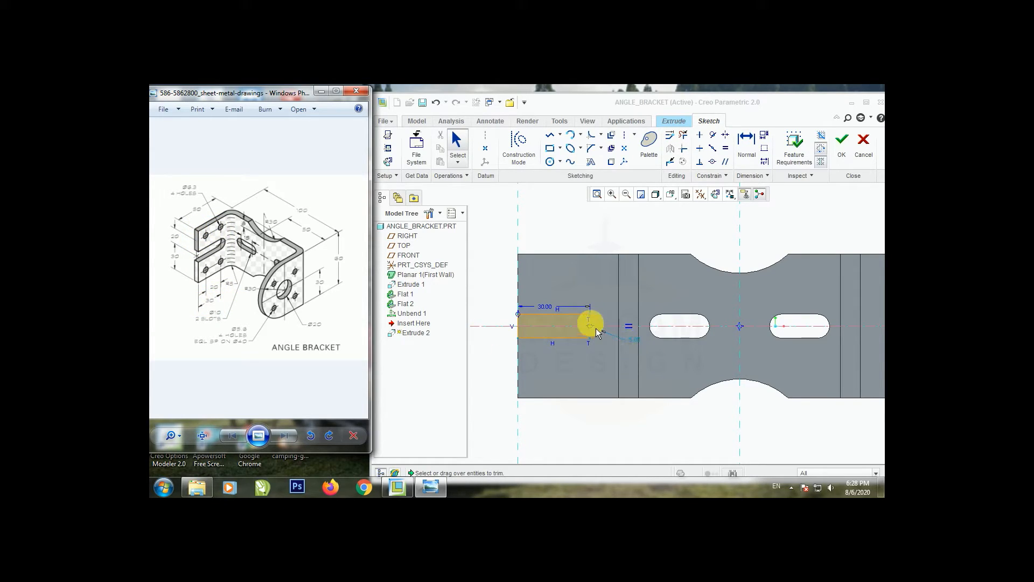
{"action": "left_click", "coordinate": [549, 161]}
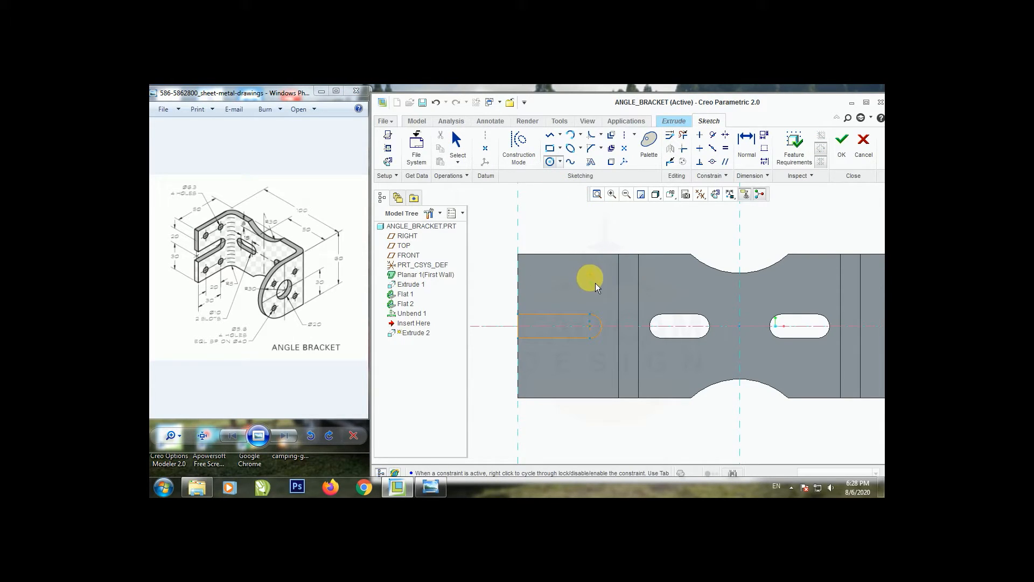
{"action": "left_click", "coordinate": [596, 285]}
{"action": "left_click", "coordinate": [457, 152]}
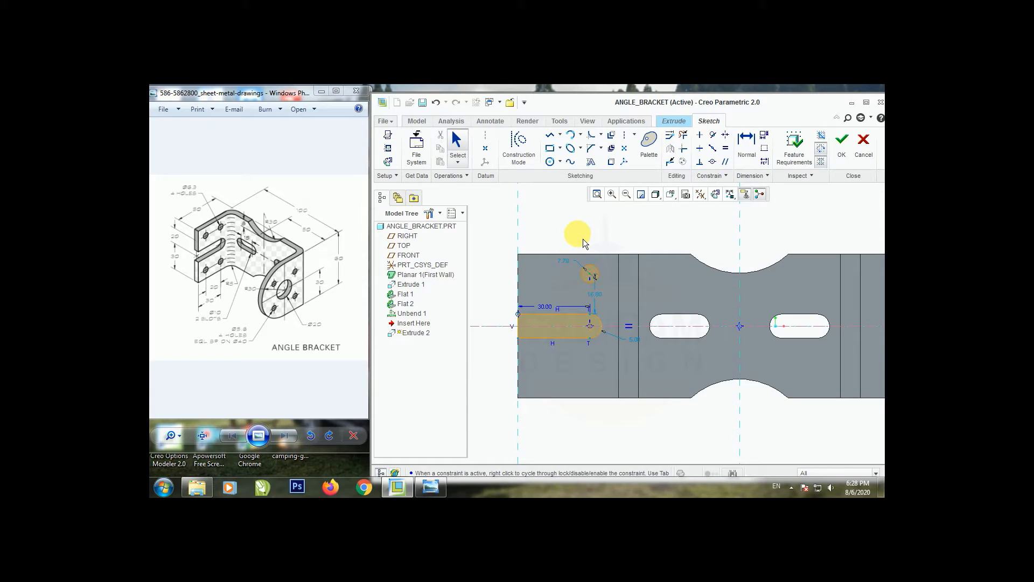
{"action": "left_click", "coordinate": [581, 271]}
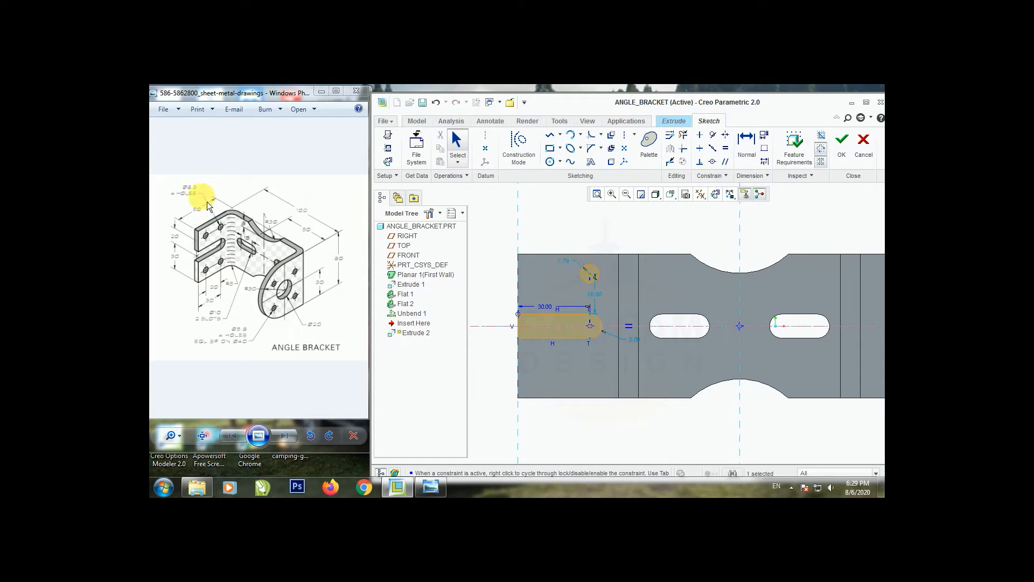
{"action": "double_click", "coordinate": [568, 264]}
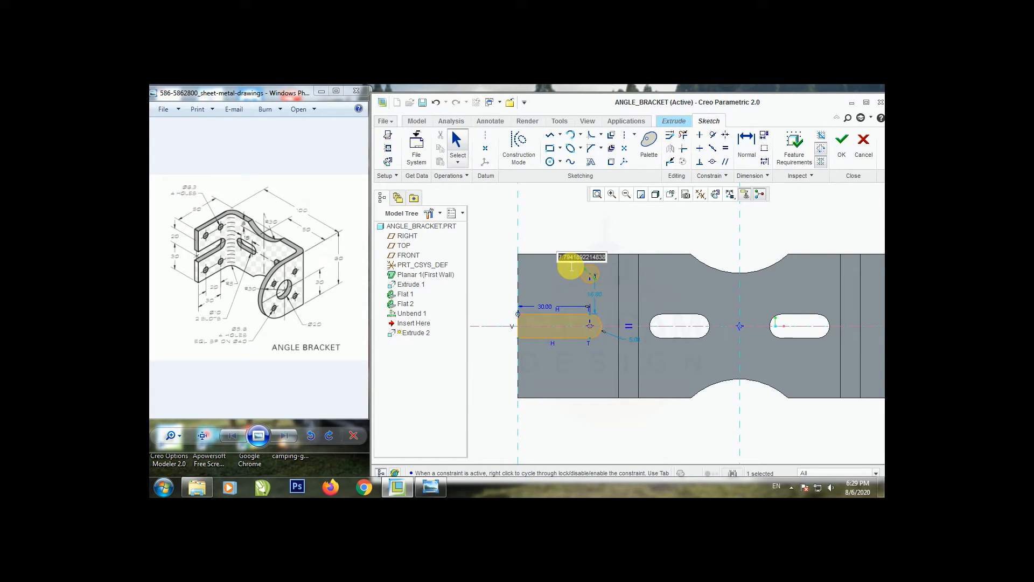
{"action": "type", "text": "6.3"}
{"action": "key", "text": "Return"}
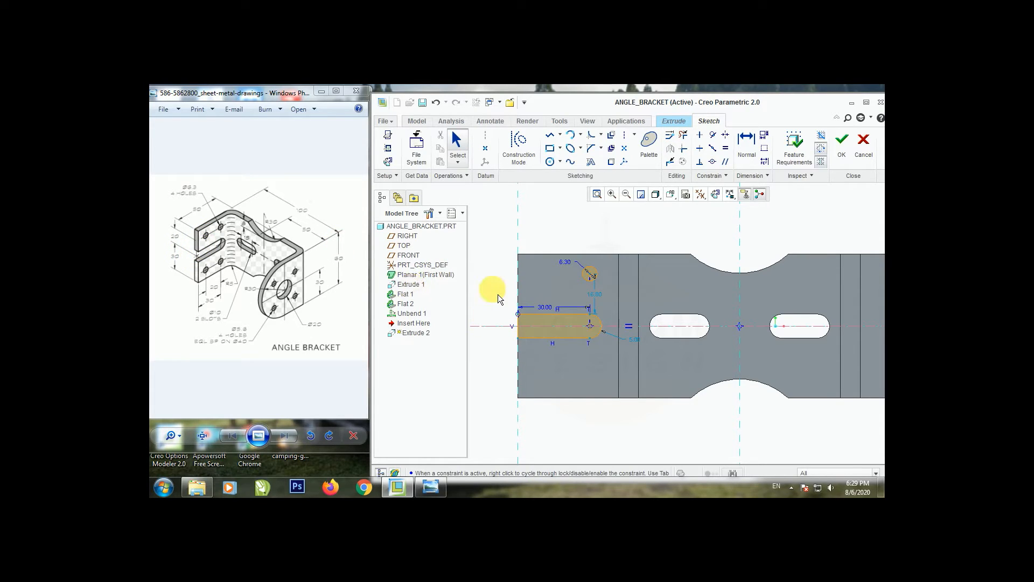
Step: Dimension the circle's center 20 mm from the horizontal centerline
{"action": "left_click", "coordinate": [747, 153]}
{"action": "left_click", "coordinate": [590, 273]}
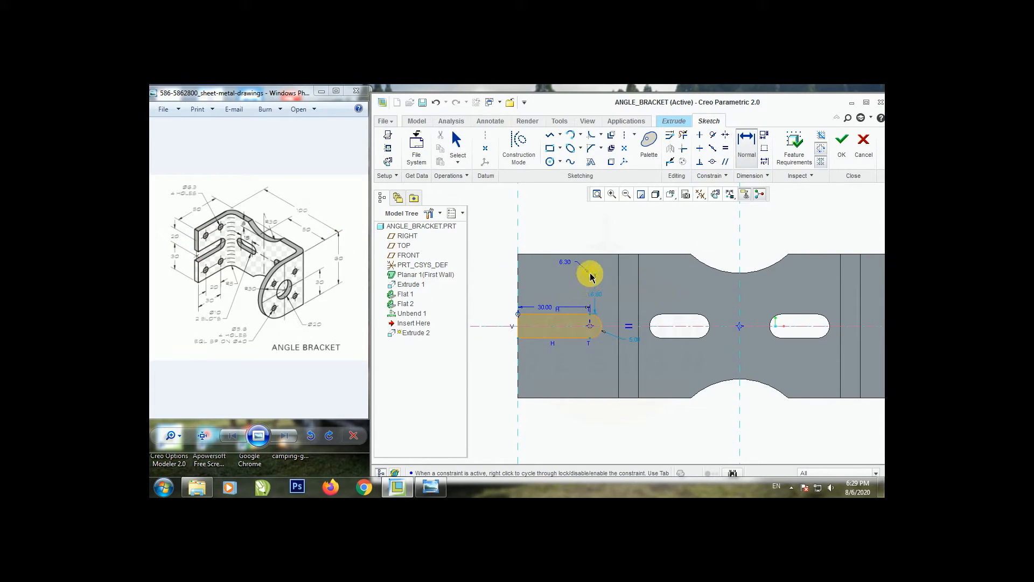
{"action": "left_click", "coordinate": [606, 327]}
{"action": "middle_click", "coordinate": [605, 300]}
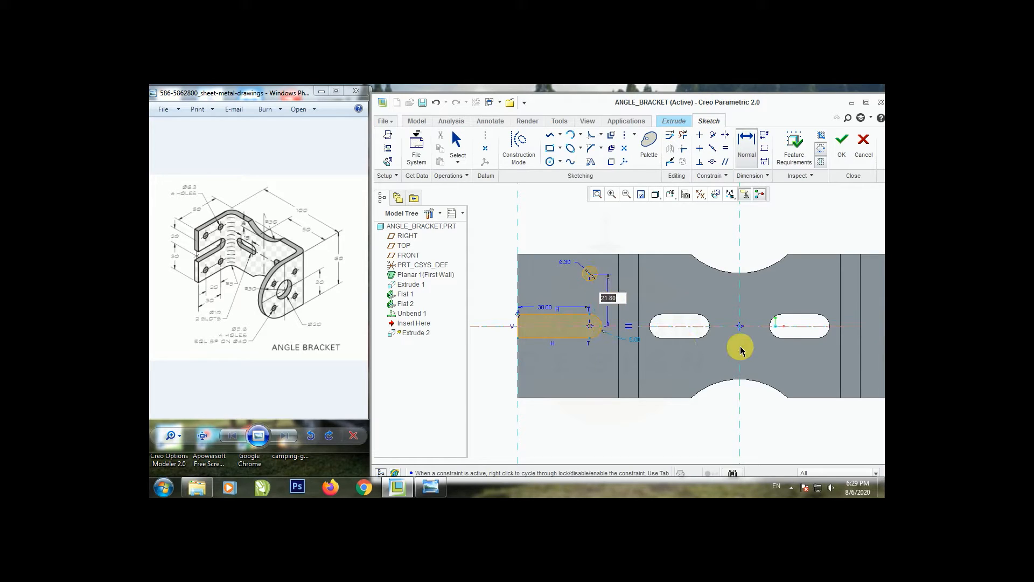
{"action": "type", "text": "20"}
{"action": "key", "text": "Return"}
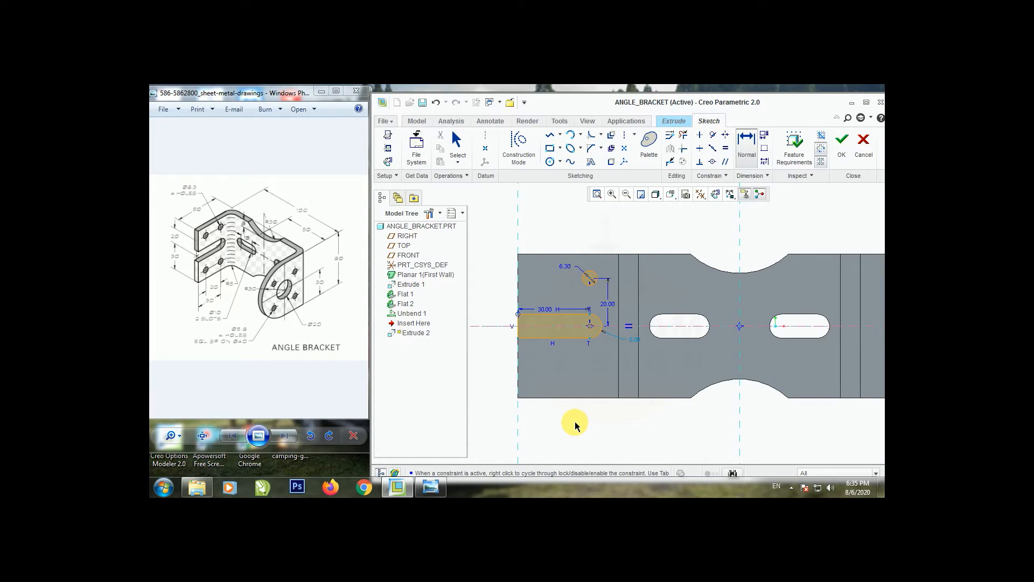
Step: Sketch a second circle of equal radius, level with the first and nearer the wall's end edge
{"action": "scroll", "coordinate": [564, 261], "scroll_direction": "up", "scroll_amount": 1}
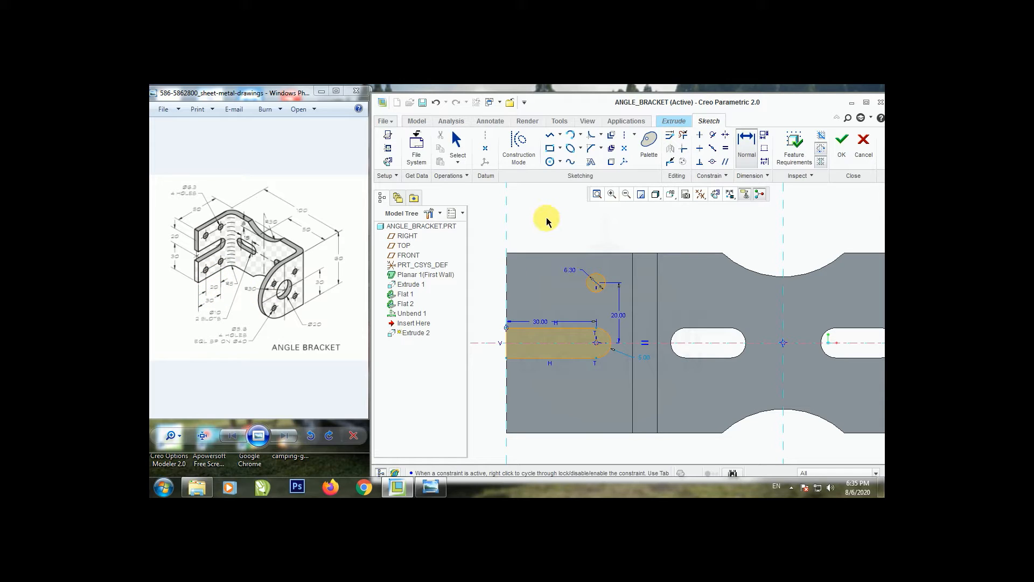
{"action": "left_click", "coordinate": [549, 161]}
{"action": "left_click", "coordinate": [537, 284]}
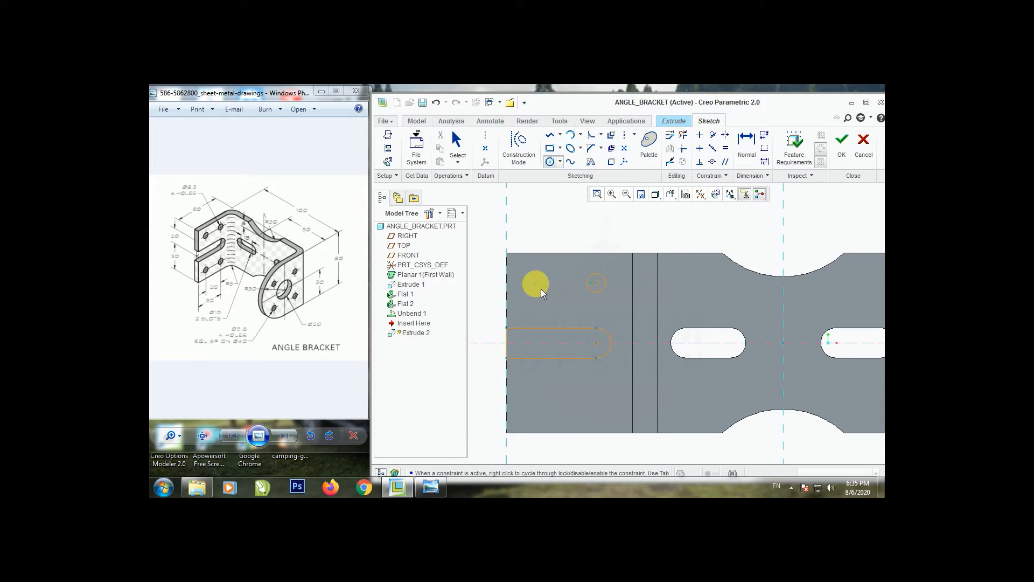
{"action": "left_click", "coordinate": [527, 283]}
{"action": "left_click", "coordinate": [457, 141]}
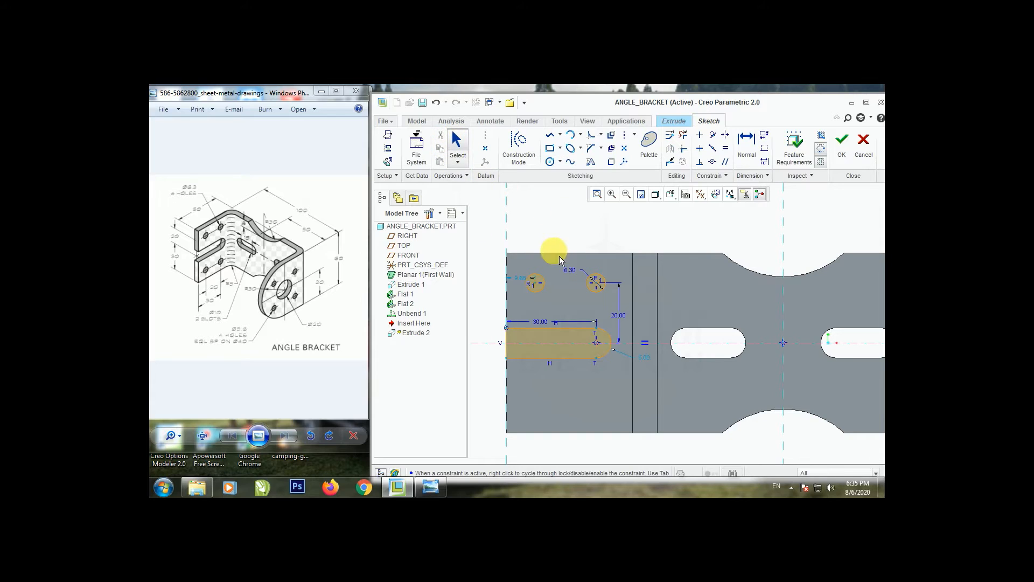
Step: Dimension the horizontal distance between the two circle centers as 20 mm
{"action": "left_click", "coordinate": [746, 142]}
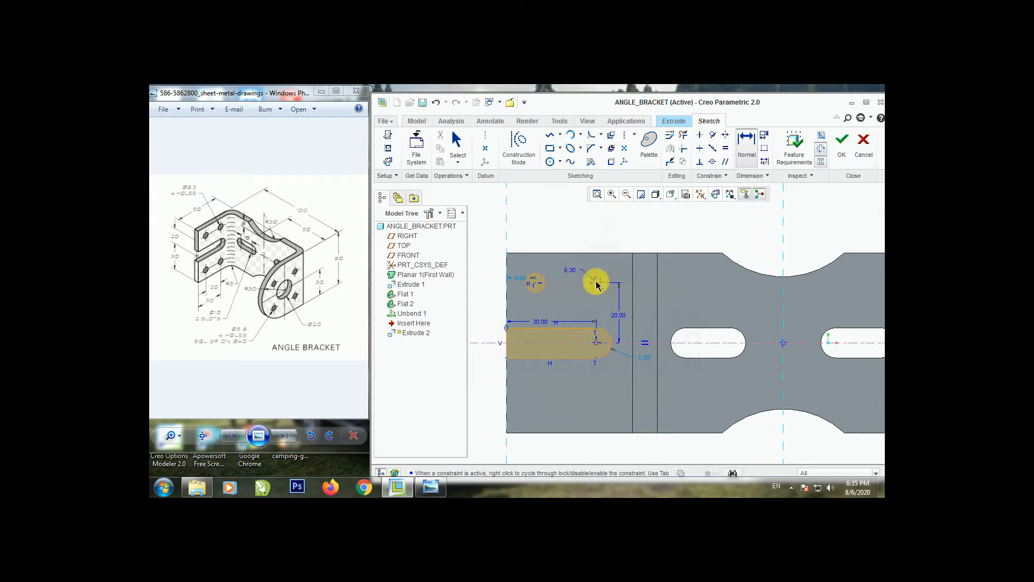
{"action": "left_click", "coordinate": [596, 281]}
{"action": "left_click", "coordinate": [536, 283]}
{"action": "middle_click", "coordinate": [555, 260]}
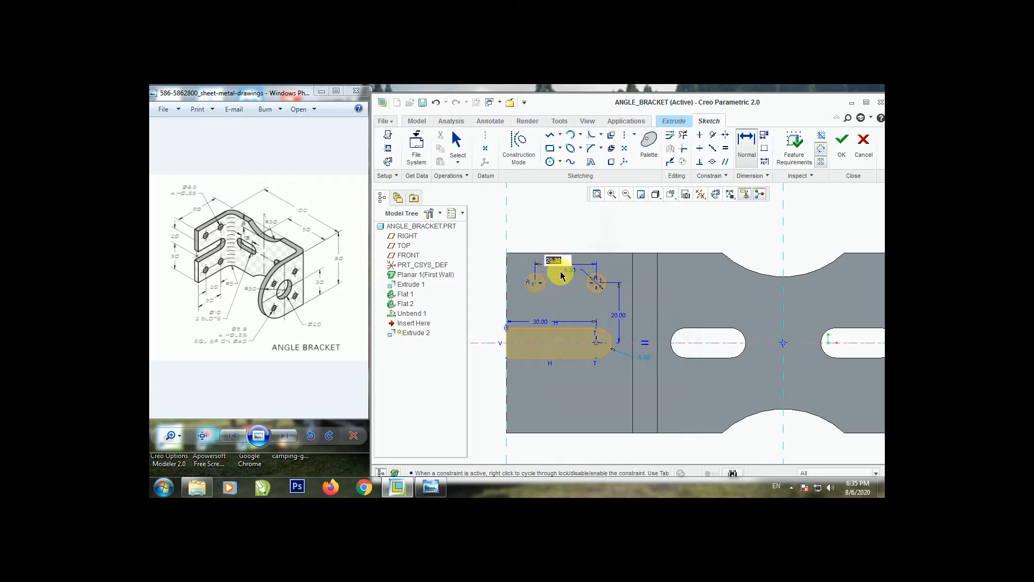
{"action": "type", "text": "20"}
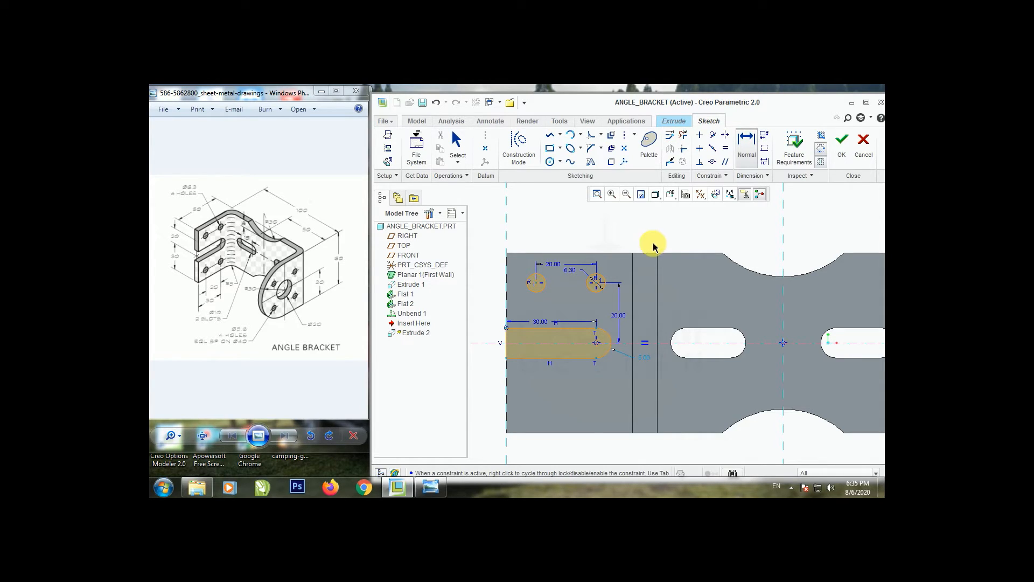
{"action": "key", "text": "Return"}
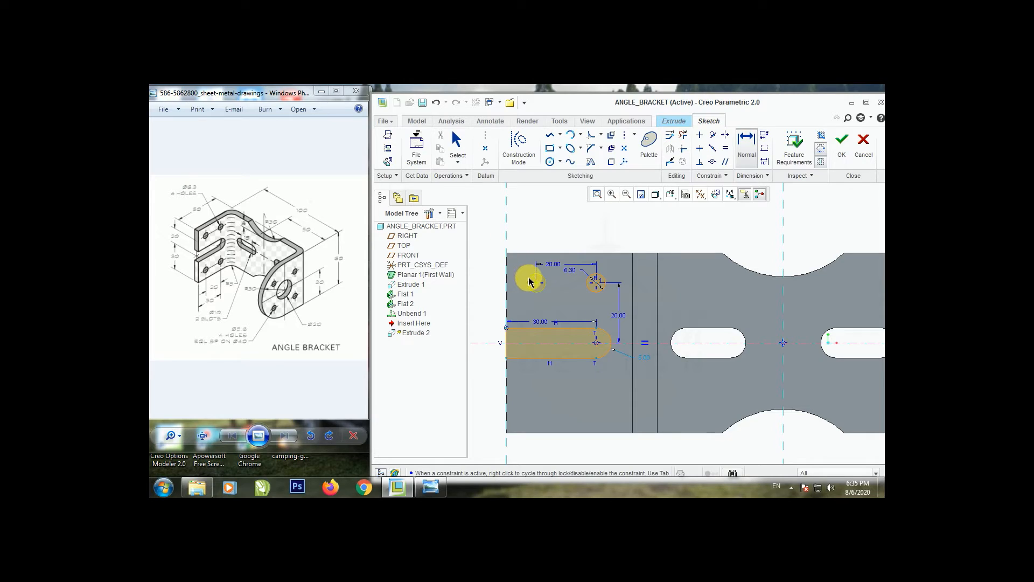
Step: Mirror both circles about the horizontal centerline and complete the sketch and the extruded cut
{"action": "left_click", "coordinate": [458, 141]}
{"action": "left_click_drag", "start_coordinate": [520, 246], "coordinate": [617, 311]}
{"action": "left_click", "coordinate": [672, 151]}
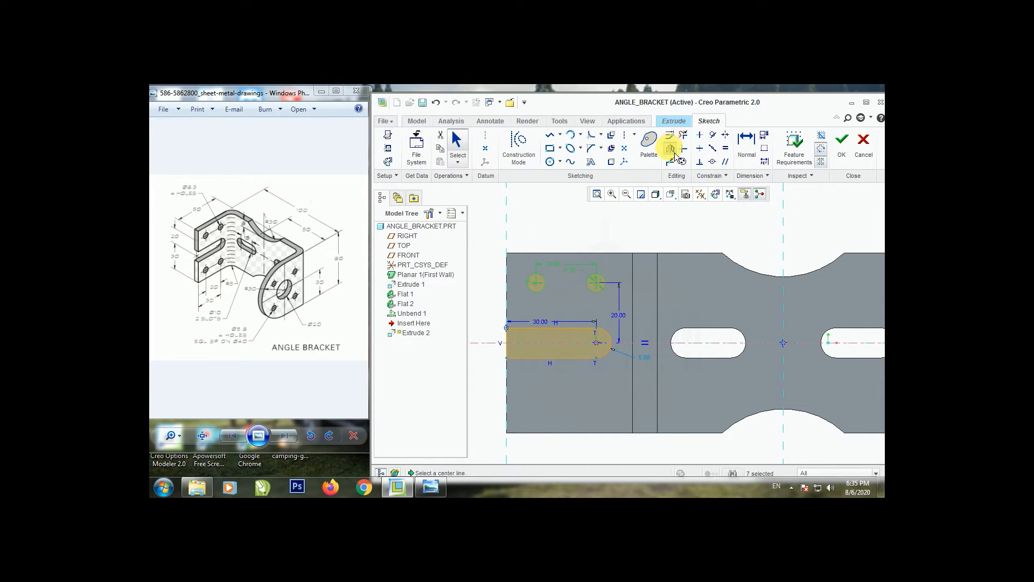
{"action": "left_click", "coordinate": [649, 343]}
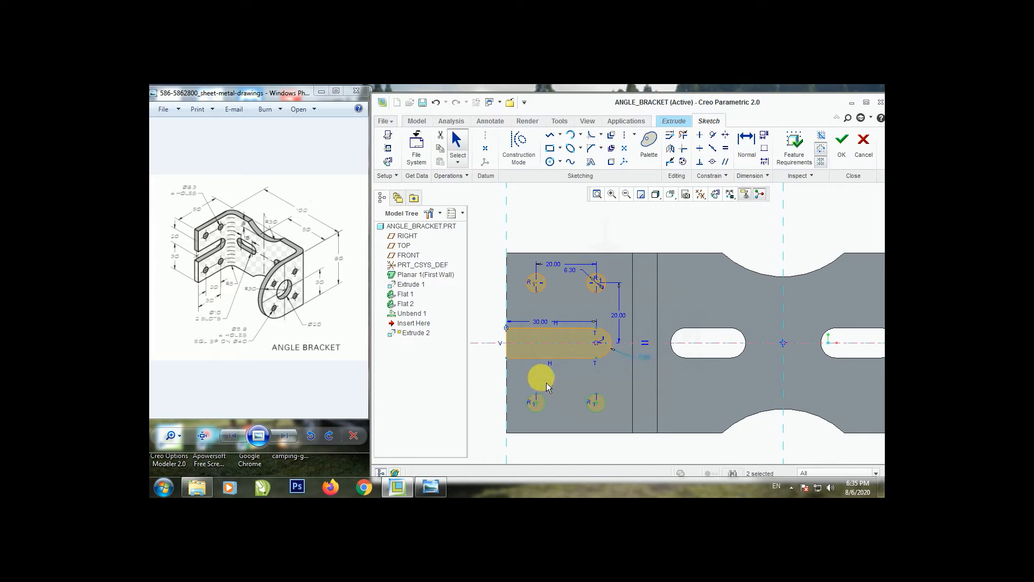
{"action": "left_click", "coordinate": [842, 141]}
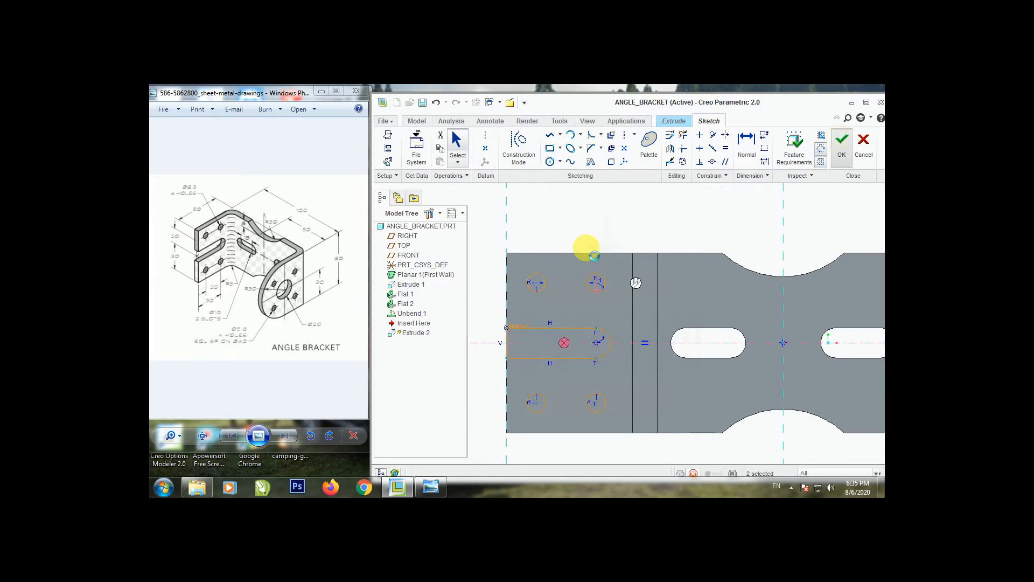
{"action": "left_click", "coordinate": [717, 150]}
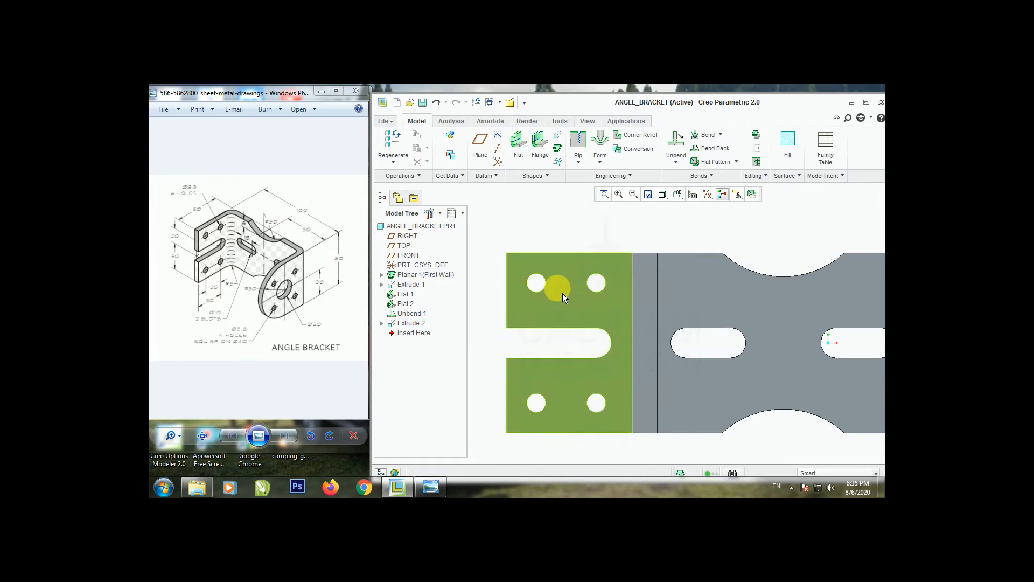
{"action": "middle_click_drag", "start_coordinate": [562, 293], "coordinate": [660, 226]}
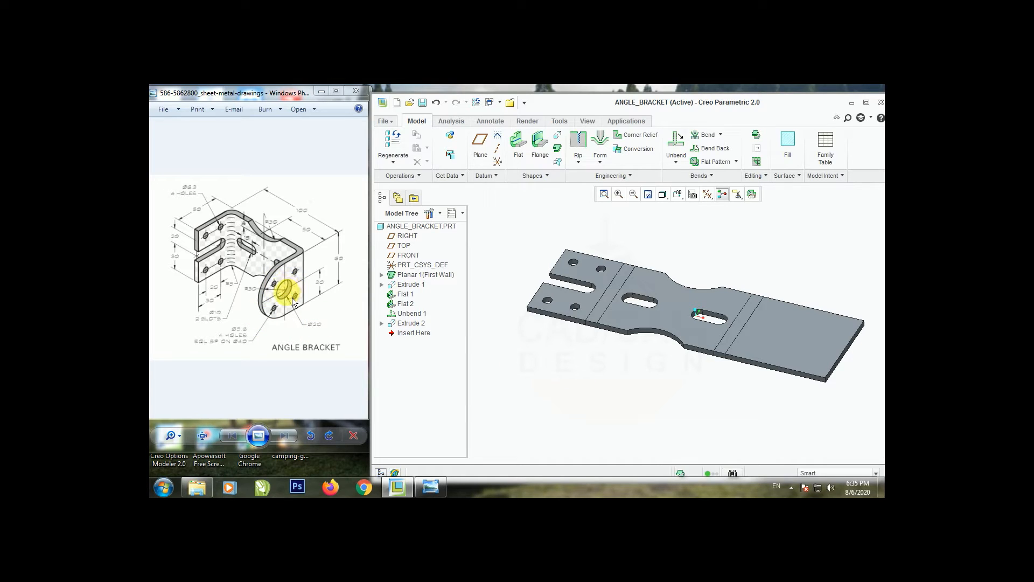
{"action": "scroll", "coordinate": [503, 285], "scroll_direction": "up", "scroll_amount": 2}
{"action": "scroll", "coordinate": [657, 309], "scroll_direction": "down", "scroll_amount": 1}
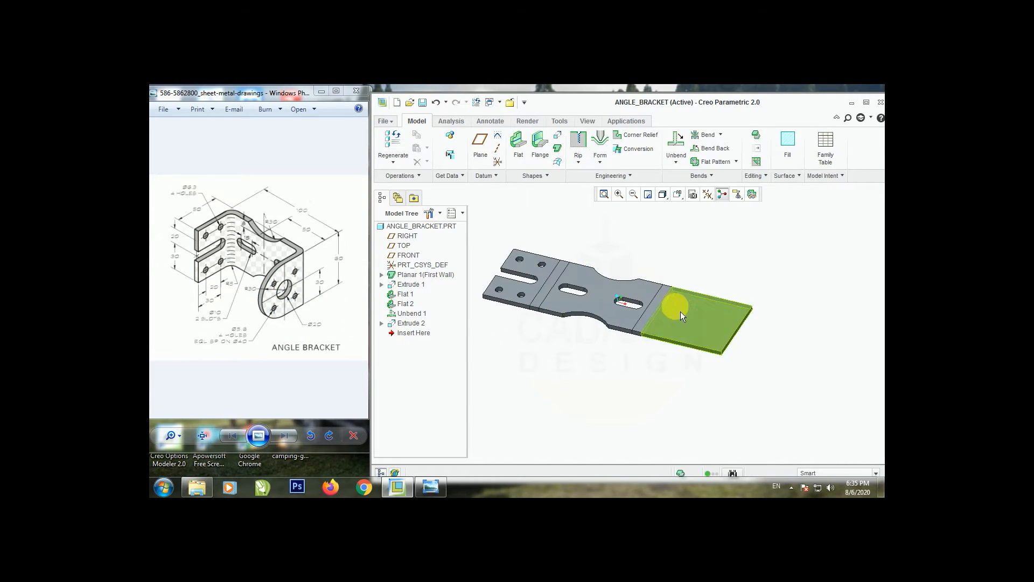
{"action": "scroll", "coordinate": [680, 296], "scroll_direction": "down", "scroll_amount": 2}
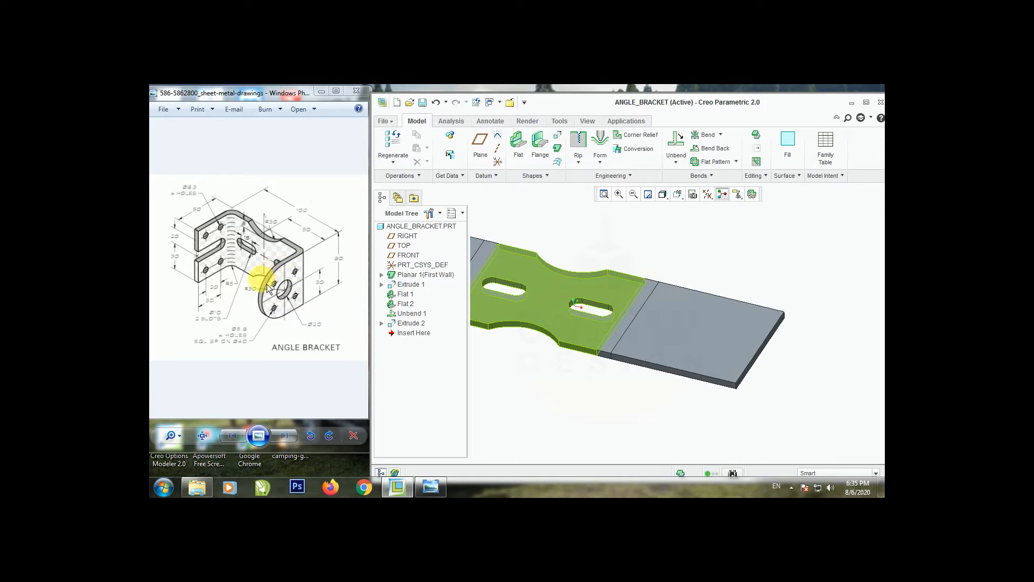
Step: Start a Round and select both corner edges at the free end of the longer wall
{"action": "middle_click_drag", "start_coordinate": [620, 409], "coordinate": [703, 295]}
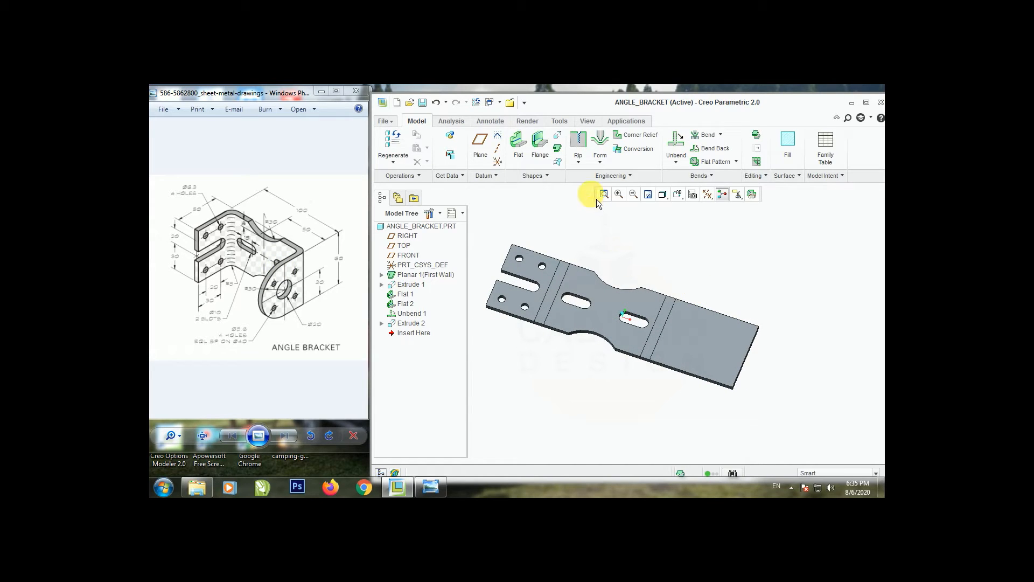
{"action": "left_click", "coordinate": [755, 175]}
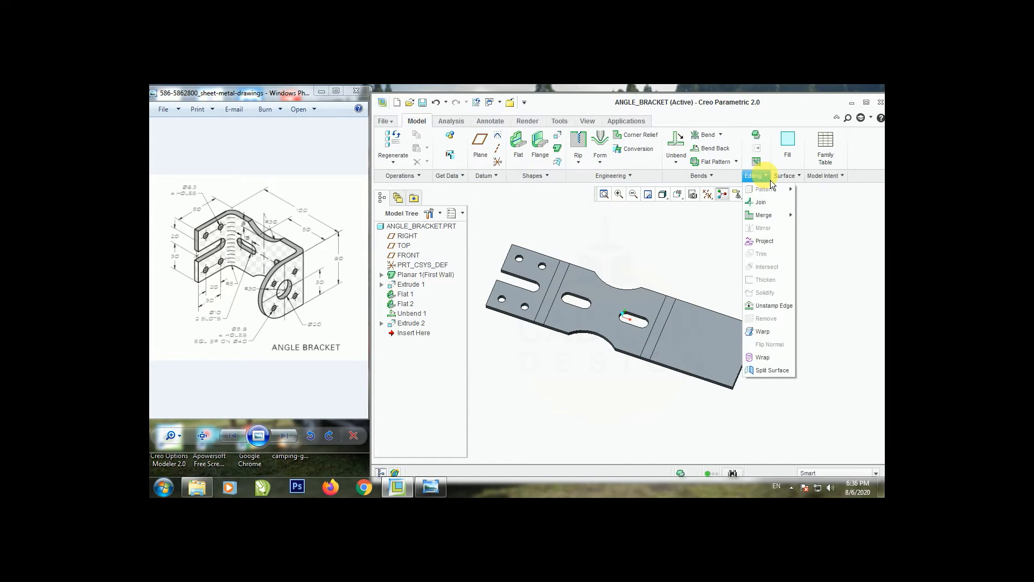
{"action": "left_click", "coordinate": [765, 180]}
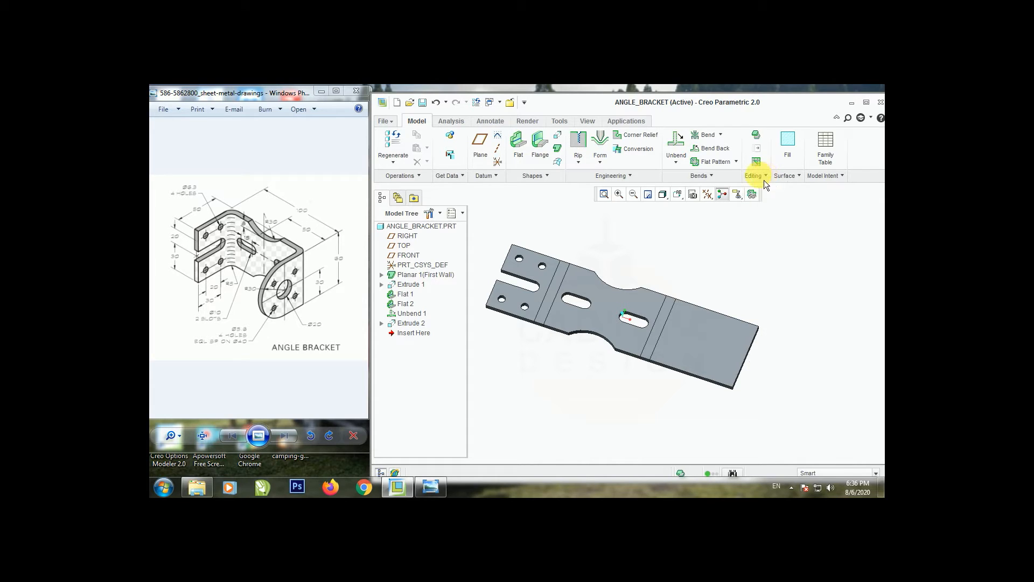
{"action": "left_click", "coordinate": [637, 177]}
{"action": "left_click", "coordinate": [596, 207]}
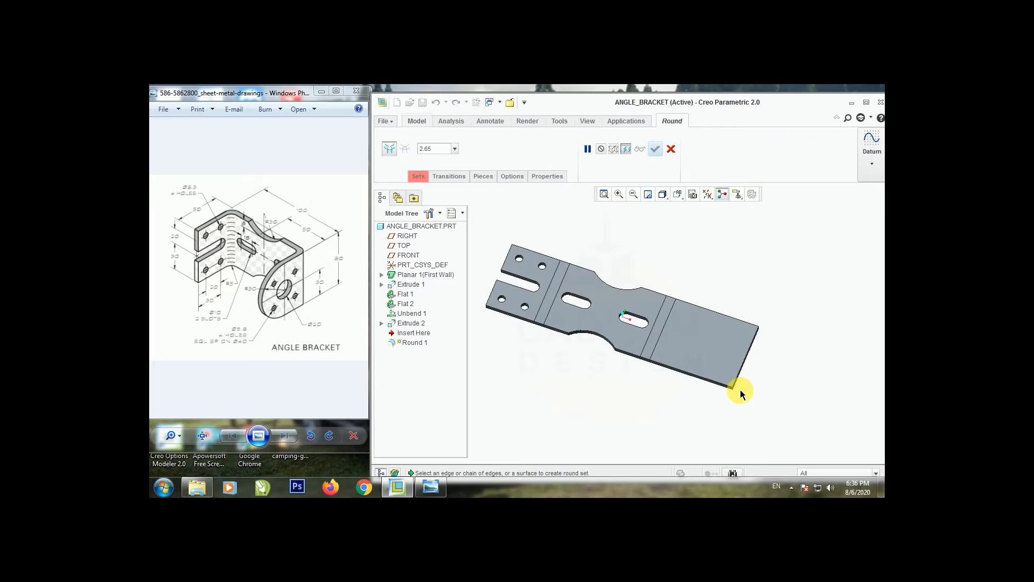
{"action": "scroll", "coordinate": [741, 393], "scroll_direction": "up", "scroll_amount": 3}
{"action": "left_click", "coordinate": [694, 382]}
{"action": "scroll", "coordinate": [747, 345], "scroll_direction": "down", "scroll_amount": 1}
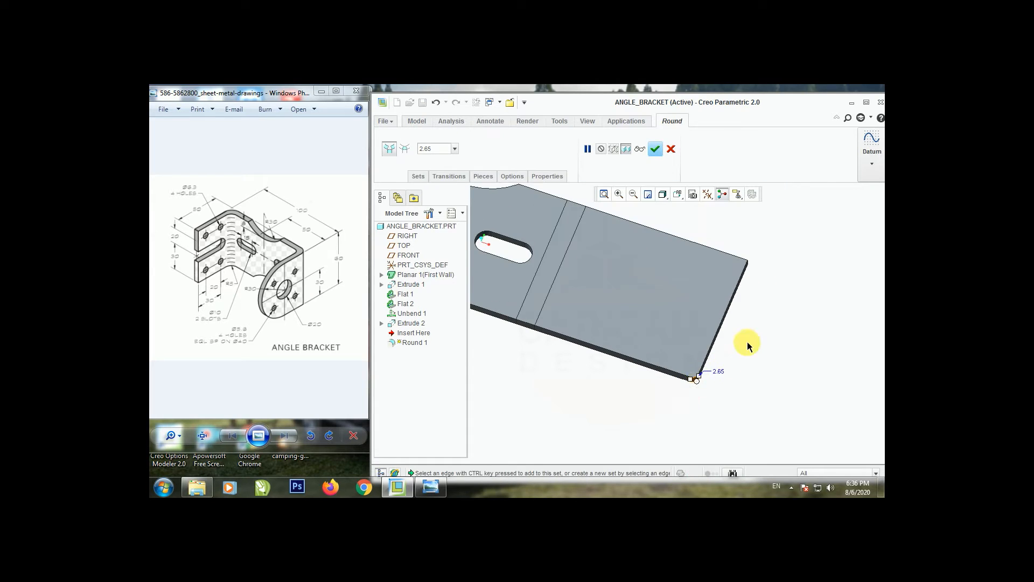
{"action": "scroll", "coordinate": [768, 295], "scroll_direction": "up", "scroll_amount": 5}
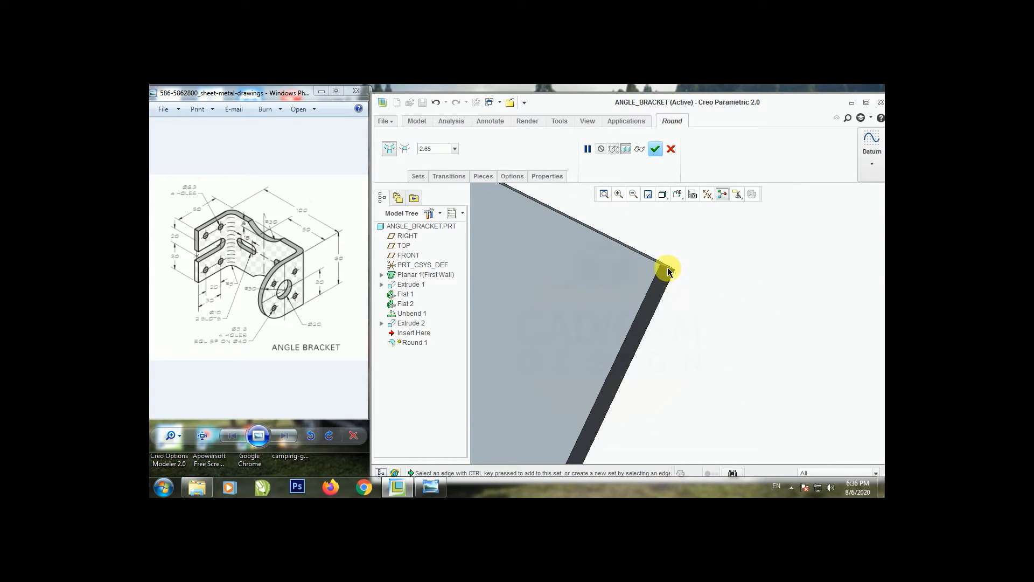
{"action": "scroll", "coordinate": [722, 275], "scroll_direction": "down", "scroll_amount": 5}
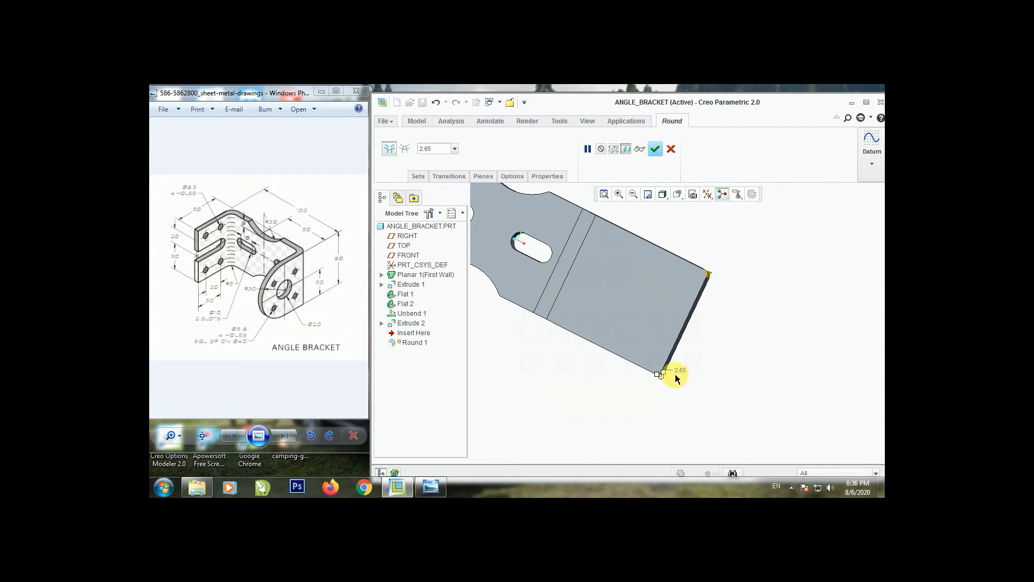
Step: Set the corner round radius to 30 mm and complete the round
{"action": "left_click_drag", "start_coordinate": [669, 378], "coordinate": [689, 335]}
{"action": "double_click", "coordinate": [440, 152]}
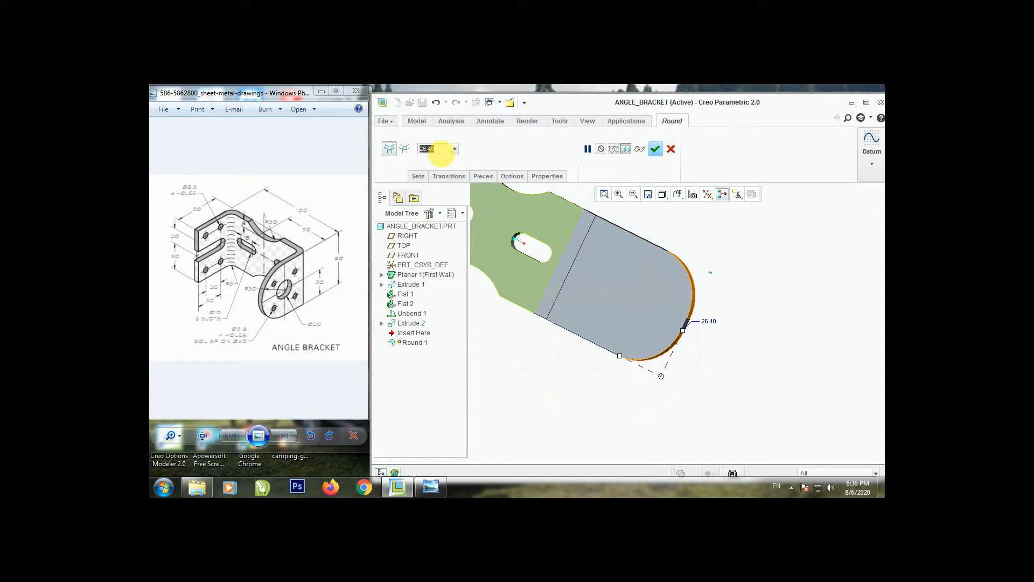
{"action": "type", "text": "30"}
{"action": "key", "text": "Return"}
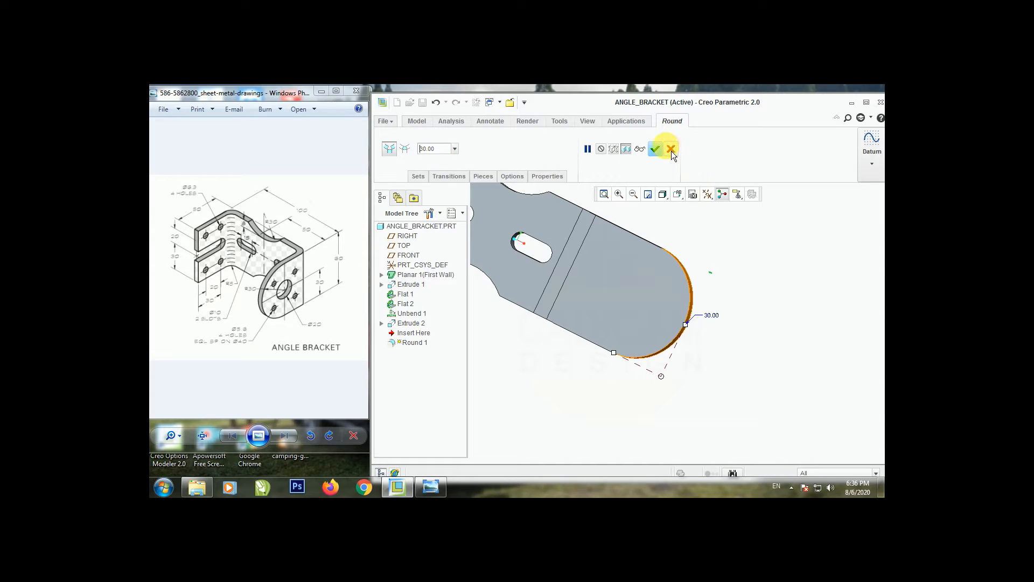
{"action": "middle_click", "coordinate": [717, 226]}
{"action": "scroll", "coordinate": [712, 374], "scroll_direction": "down", "scroll_amount": 3}
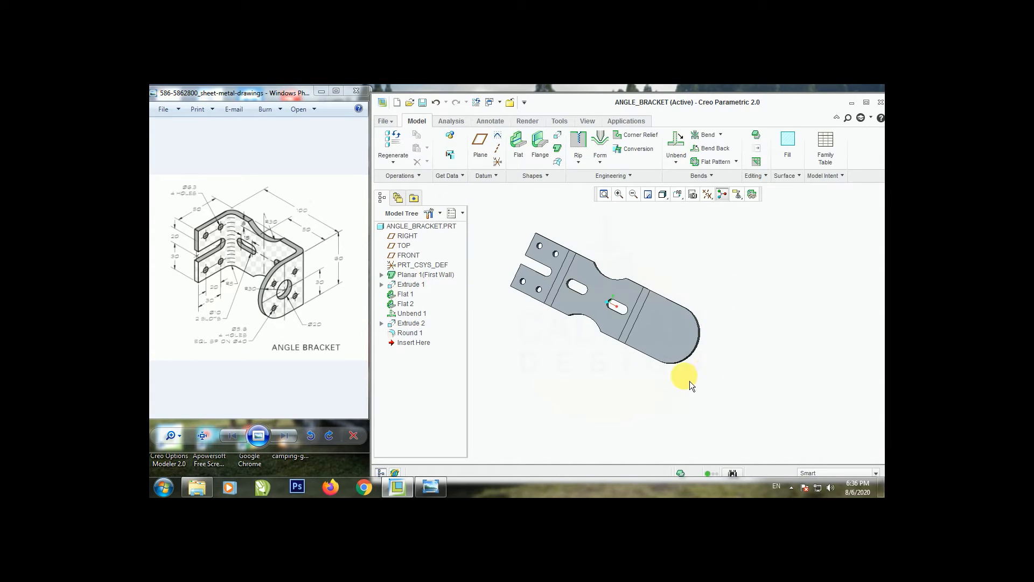
Step: Start an extruded cut sketch on the longer wall's face and add its rounded end as a sketch reference
{"action": "middle_click_drag", "start_coordinate": [690, 380], "coordinate": [640, 358]}
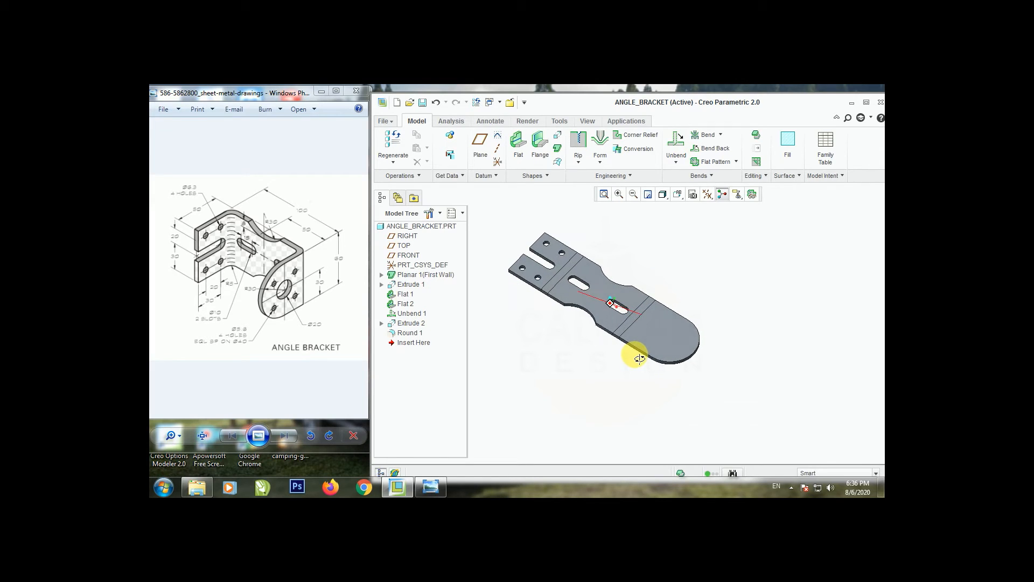
{"action": "scroll", "coordinate": [621, 275], "scroll_direction": "up", "scroll_amount": 2}
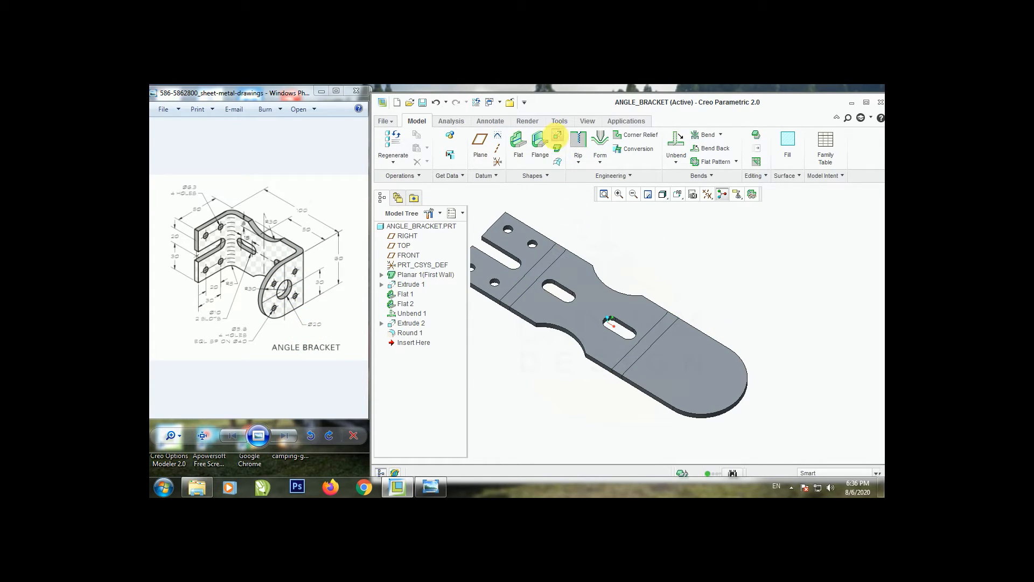
{"action": "left_click", "coordinate": [558, 135]}
{"action": "left_click", "coordinate": [670, 362]}
{"action": "left_click", "coordinate": [716, 195]}
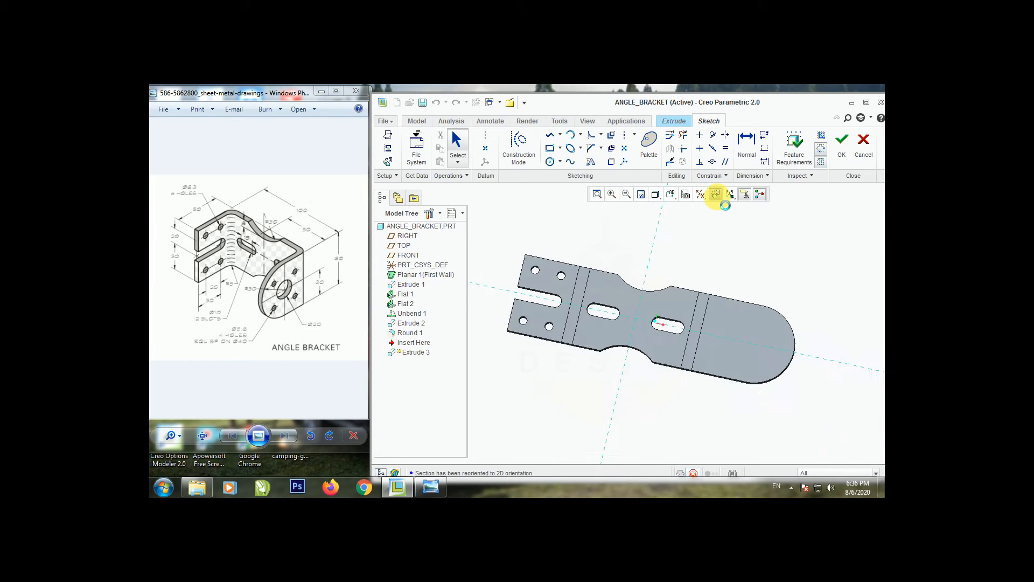
{"action": "scroll", "coordinate": [569, 323], "scroll_direction": "up", "scroll_amount": 1}
{"action": "scroll", "coordinate": [765, 328], "scroll_direction": "down", "scroll_amount": 6}
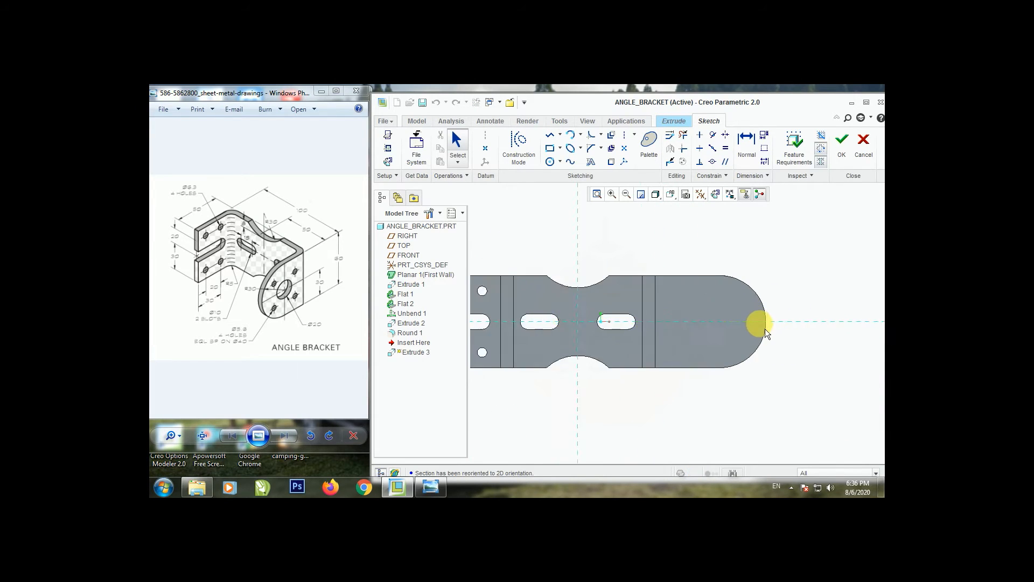
{"action": "left_click", "coordinate": [387, 148]}
{"action": "left_click", "coordinate": [743, 264]}
{"action": "left_click", "coordinate": [858, 182]}
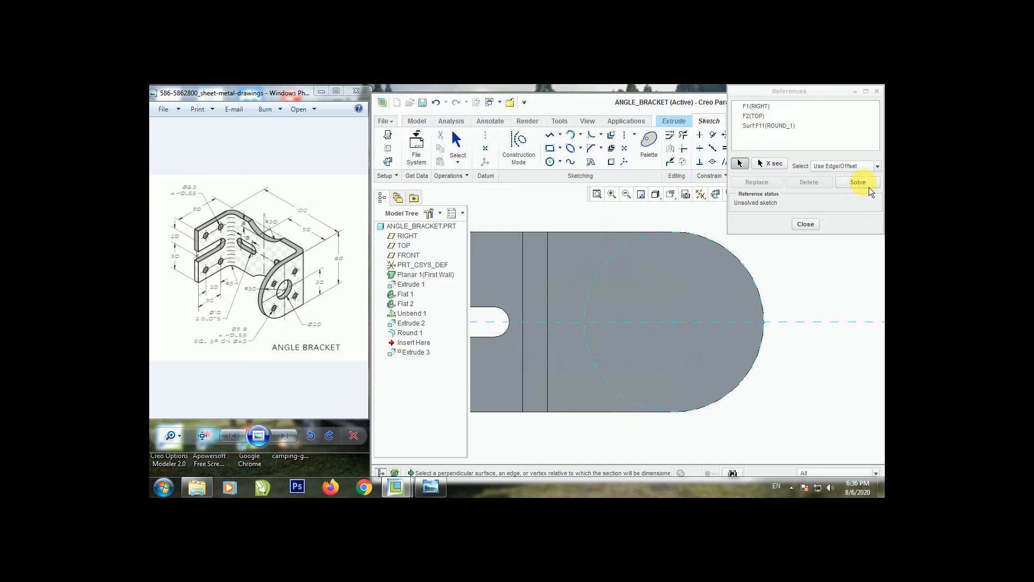
{"action": "left_click", "coordinate": [805, 224]}
Step: Sketch a circle concentric with the wall's rounded end and set its diameter to 20 mm
{"action": "left_click", "coordinate": [550, 162]}
{"action": "left_click", "coordinate": [671, 320]}
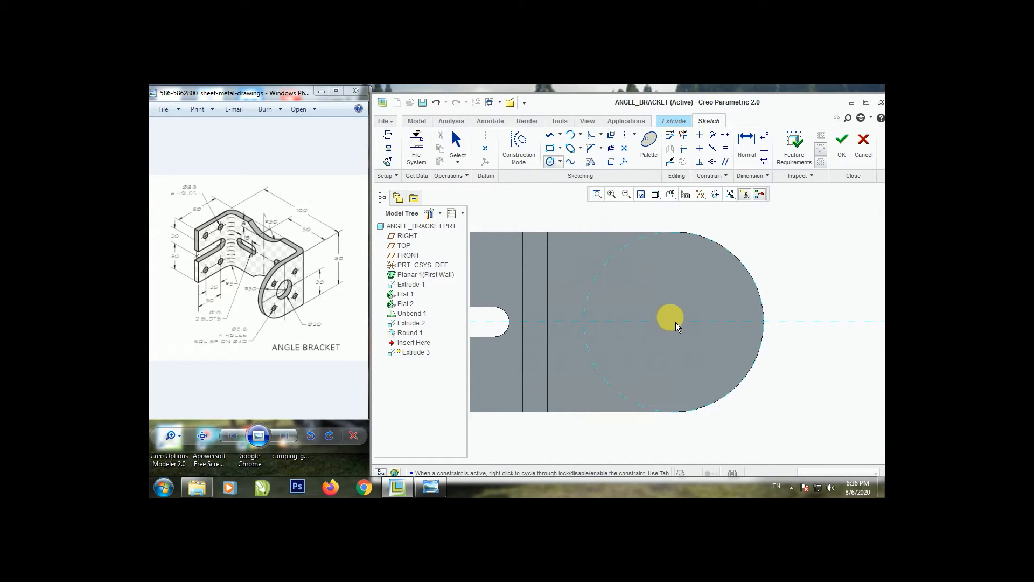
{"action": "left_click", "coordinate": [681, 350]}
{"action": "left_click", "coordinate": [457, 143]}
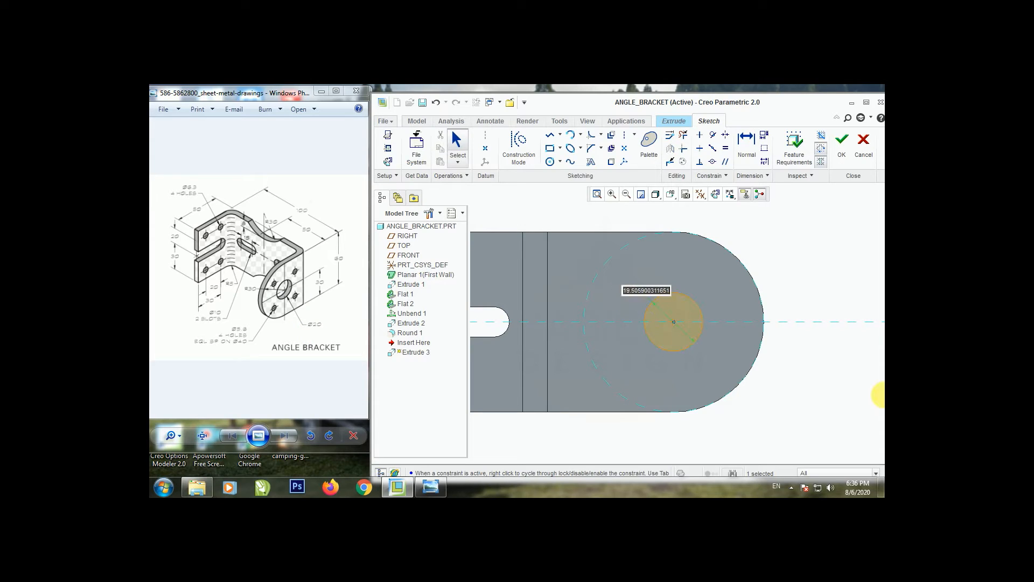
{"action": "type", "text": "20"}
{"action": "key", "text": "Return"}
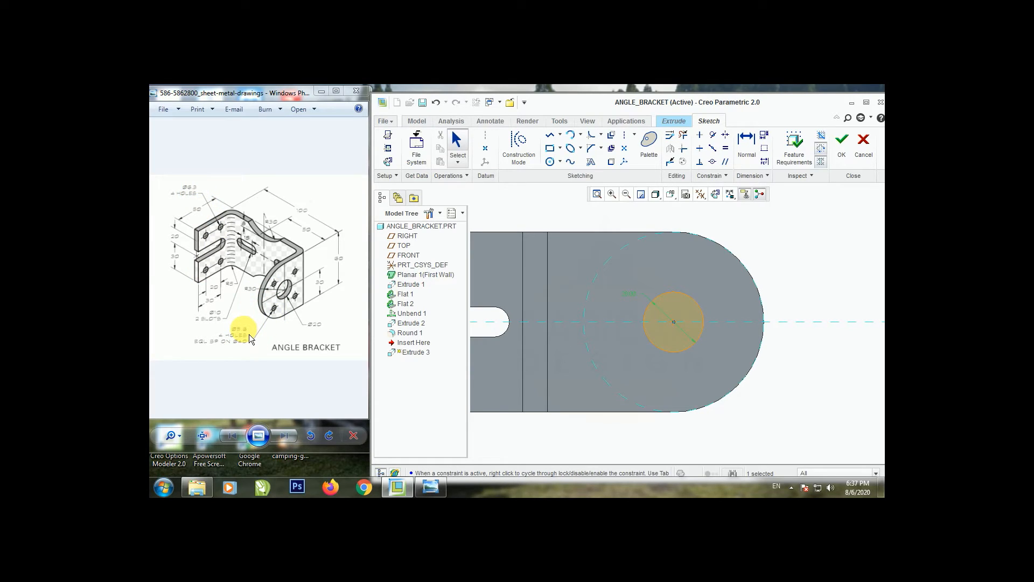
Step: Complete the circle sketch and the extruded cut through the longer wall
{"action": "scroll", "coordinate": [716, 319], "scroll_direction": "up", "scroll_amount": 5}
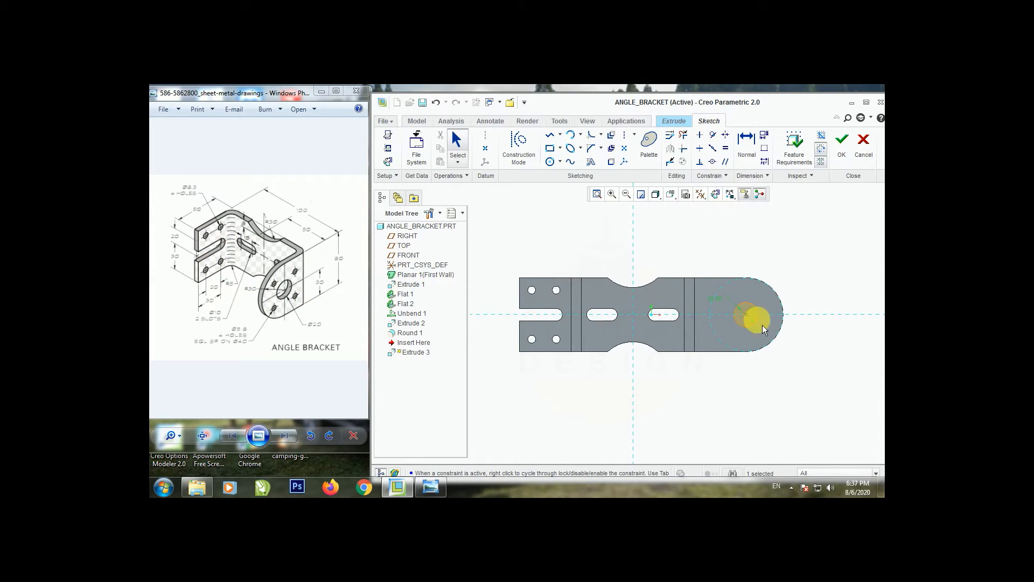
{"action": "left_click", "coordinate": [841, 141]}
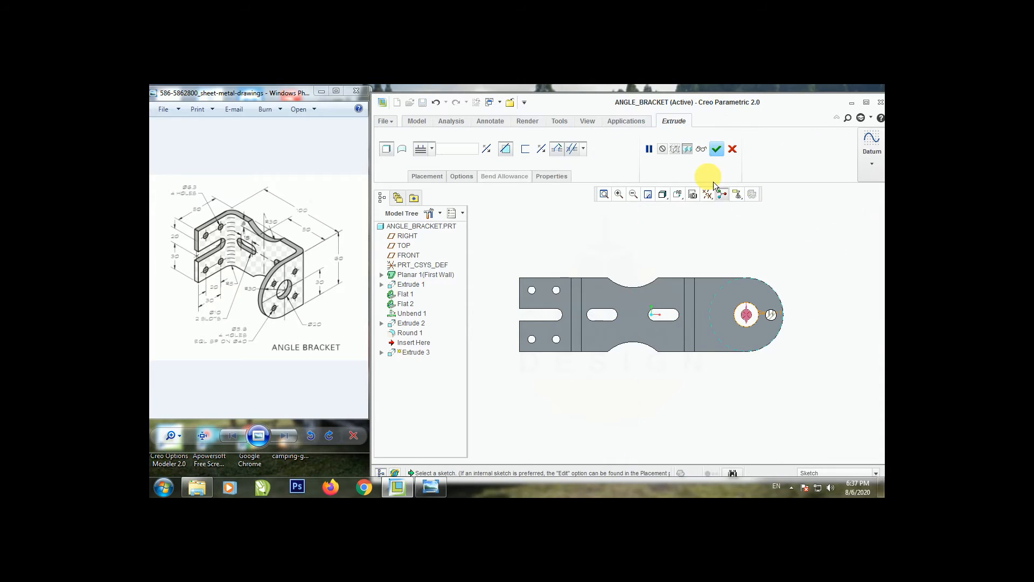
{"action": "left_click", "coordinate": [718, 149]}
Step: Bend both flattened walls back with the Bend Back tool and save the part
{"action": "middle_click_drag", "start_coordinate": [699, 248], "coordinate": [684, 215]}
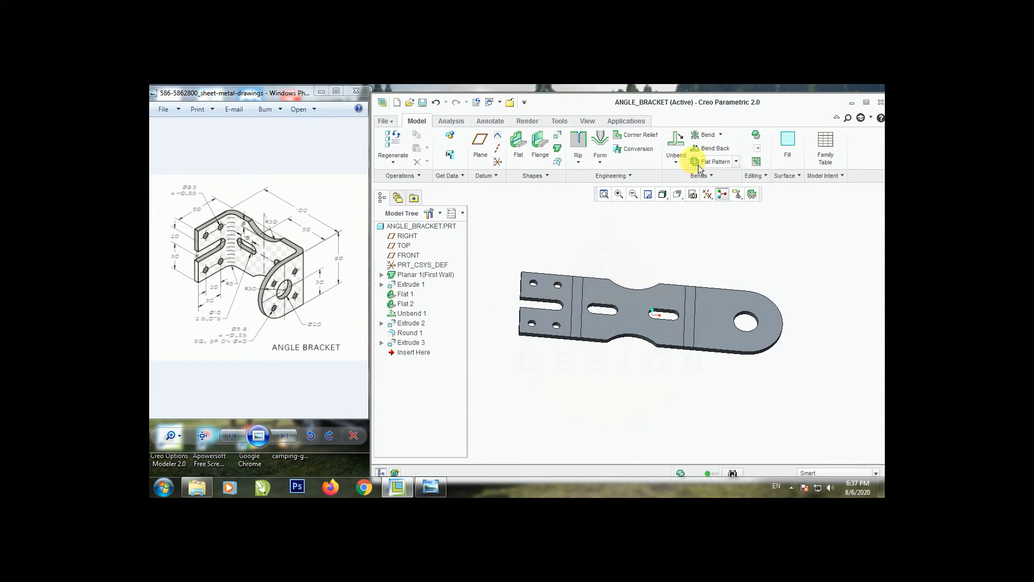
{"action": "left_click", "coordinate": [710, 146]}
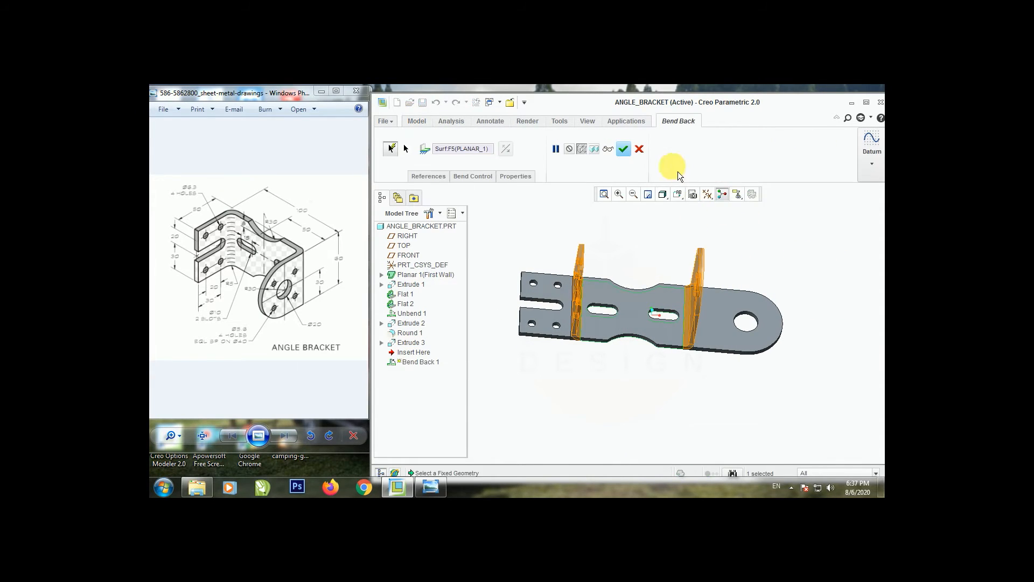
{"action": "left_click", "coordinate": [623, 148]}
{"action": "scroll", "coordinate": [624, 346], "scroll_direction": "down", "scroll_amount": 3}
{"action": "middle_click_drag", "start_coordinate": [623, 347], "coordinate": [714, 334]}
{"action": "left_click", "coordinate": [422, 102]}
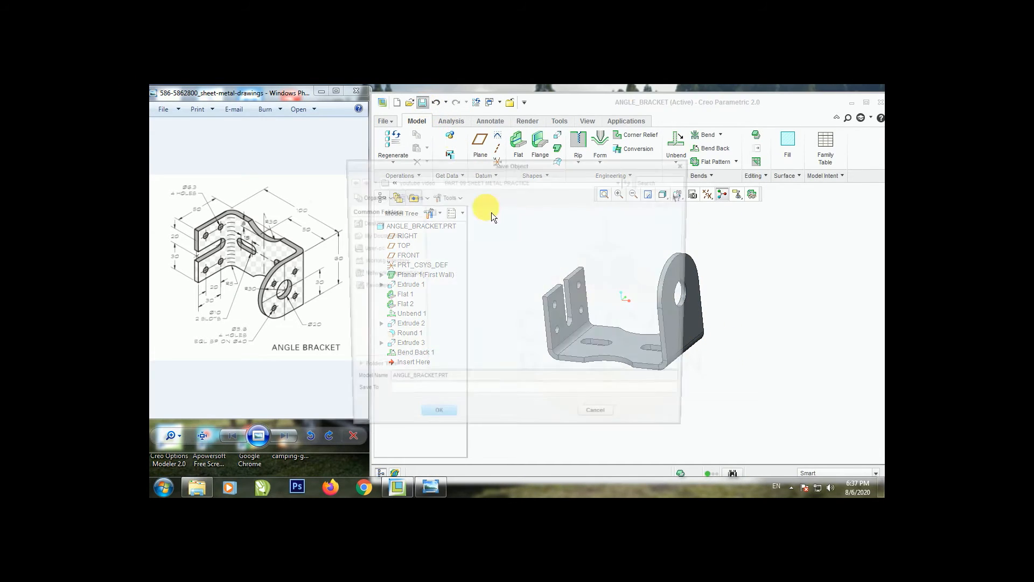
{"action": "key", "text": "Return"}
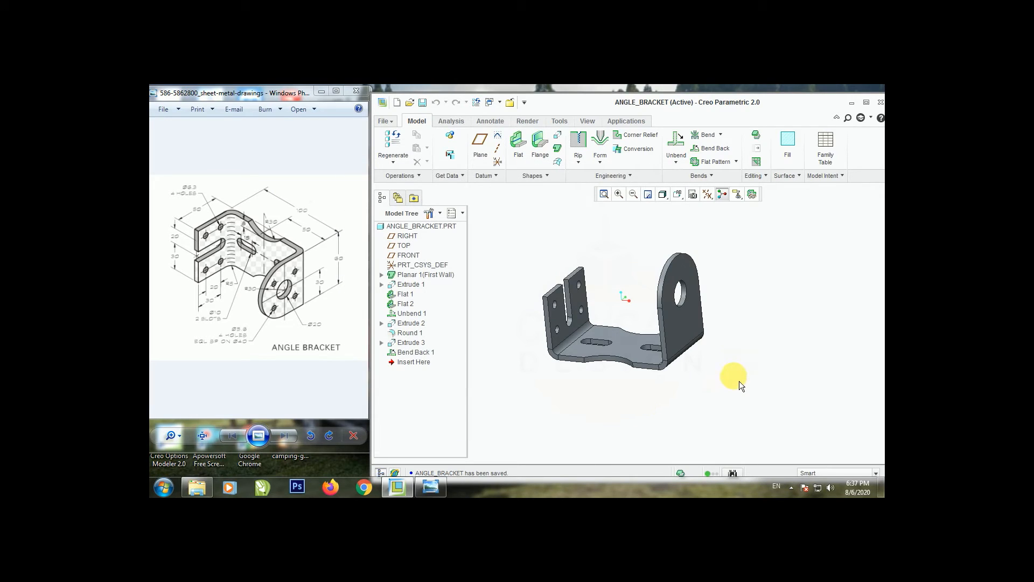
Step: Start an extruded cut sketch on the outer face of the rounded longer wall
{"action": "middle_click_drag", "start_coordinate": [750, 376], "coordinate": [736, 380]}
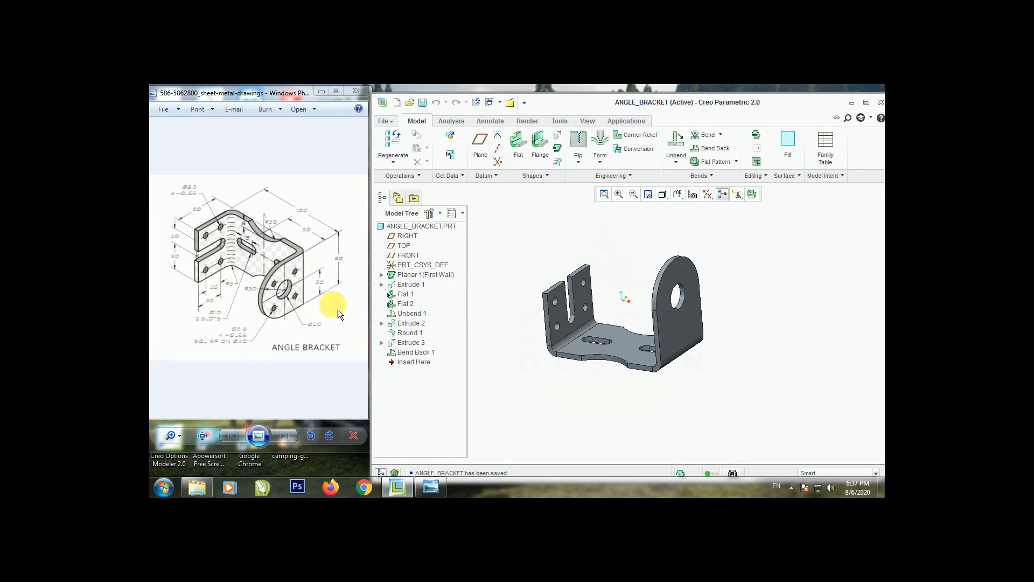
{"action": "mouse_move", "coordinate": [638, 383]}
{"action": "middle_mouse_down"}
{"action": "mouse_move", "coordinate": [609, 384]}
{"action": "mouse_move", "coordinate": [625, 391]}
{"action": "middle_mouse_up"}
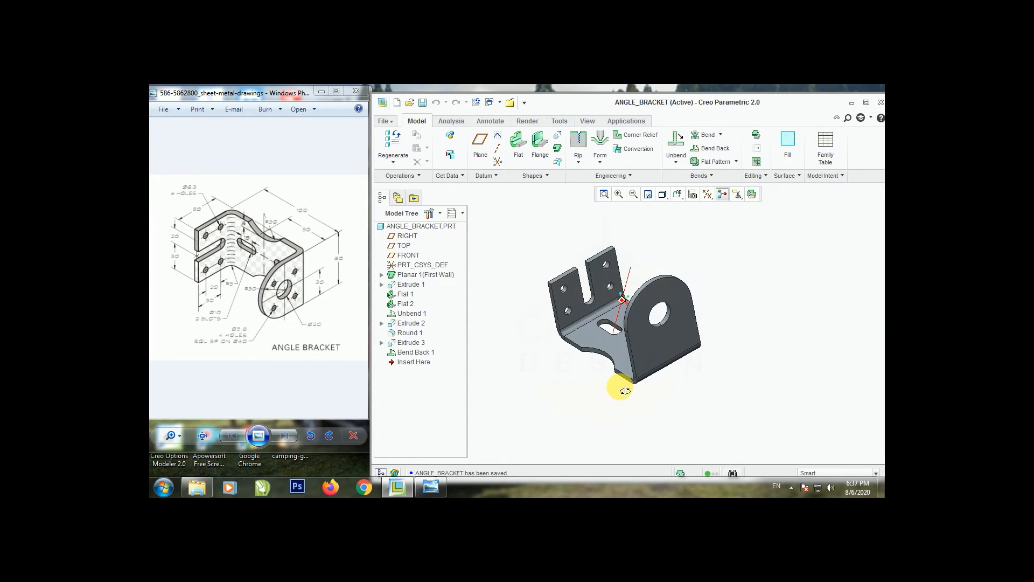
{"action": "scroll", "coordinate": [531, 311], "scroll_direction": "down", "scroll_amount": 3}
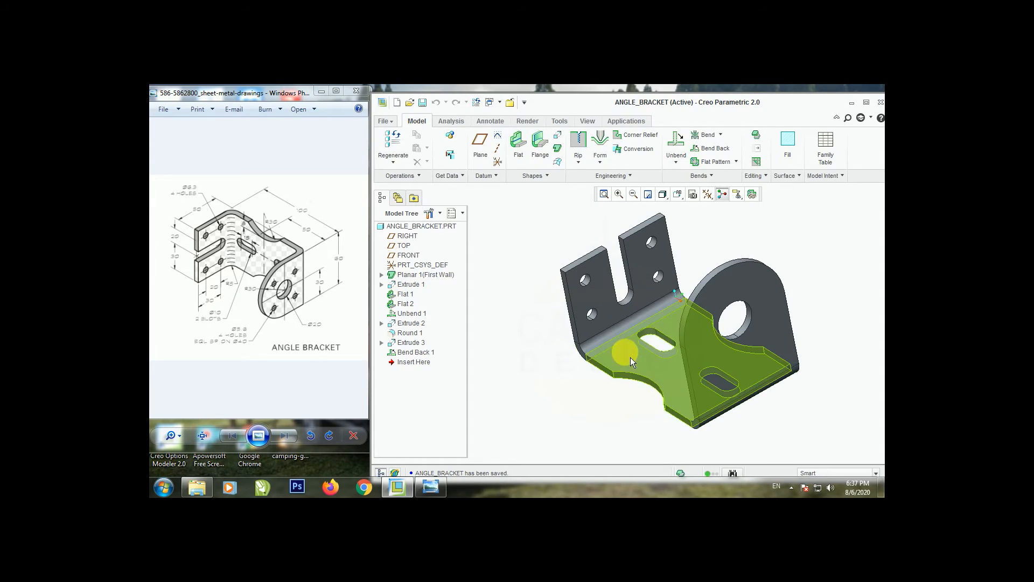
{"action": "mouse_move", "coordinate": [597, 278]}
{"action": "middle_mouse_down"}
{"action": "mouse_move", "coordinate": [616, 276]}
{"action": "mouse_move", "coordinate": [593, 273]}
{"action": "mouse_move", "coordinate": [612, 291]}
{"action": "middle_mouse_up"}
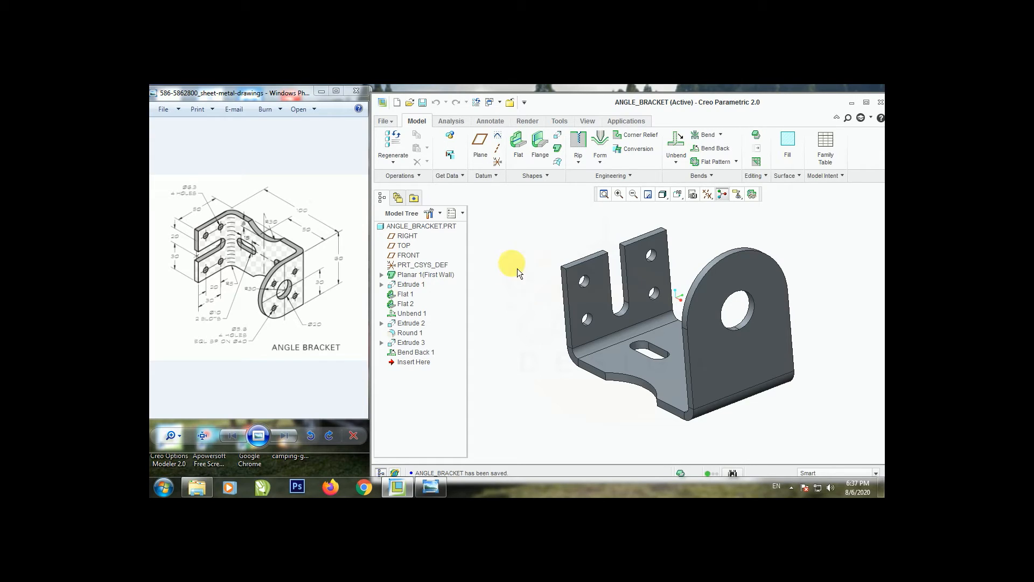
{"action": "left_click", "coordinate": [558, 134]}
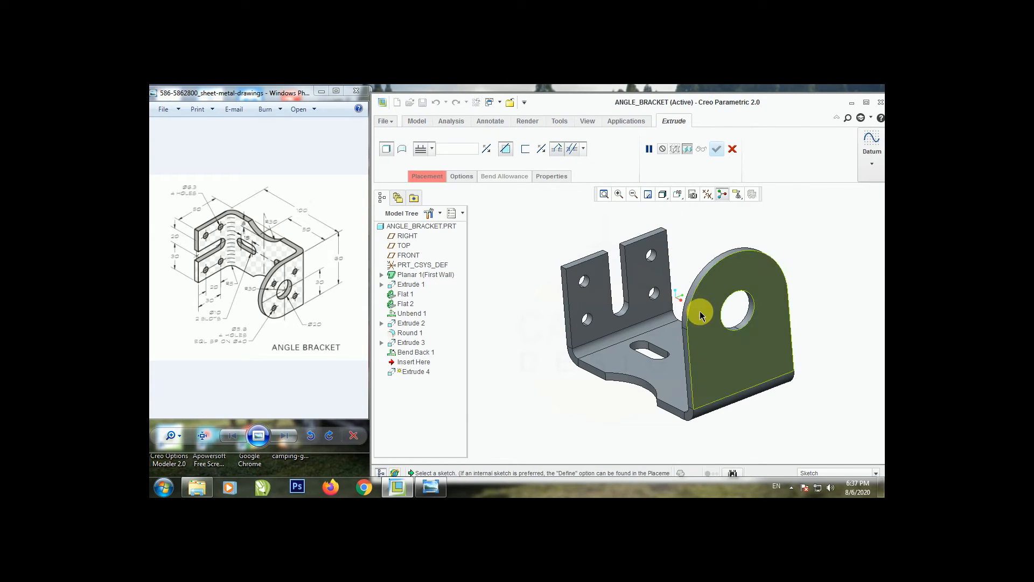
{"action": "left_click", "coordinate": [594, 295]}
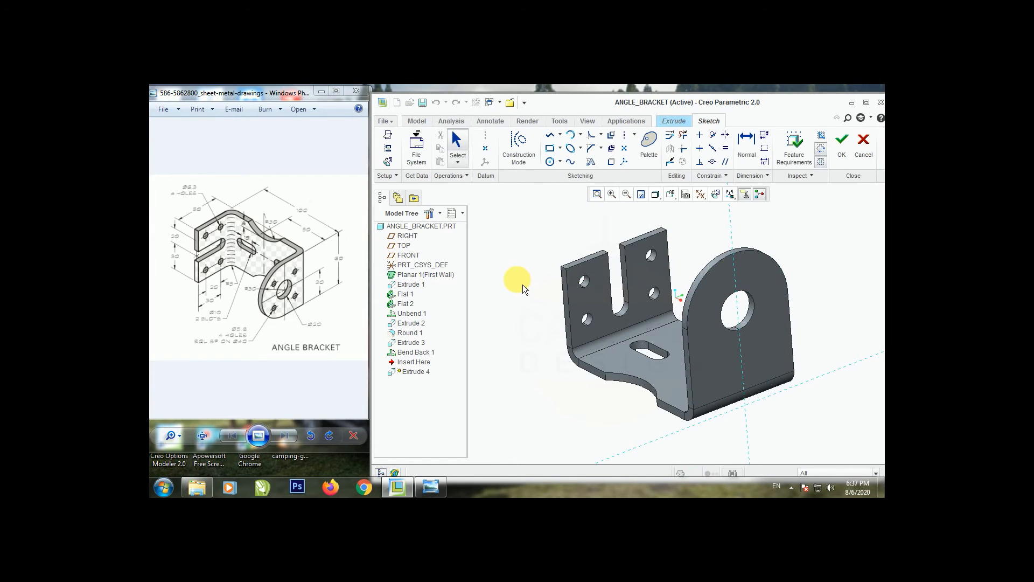
Step: Add the four small holes of the slotted wall as references for the sketch on the rounded wall
{"action": "left_click", "coordinate": [388, 147]}
{"action": "left_click", "coordinate": [590, 286]}
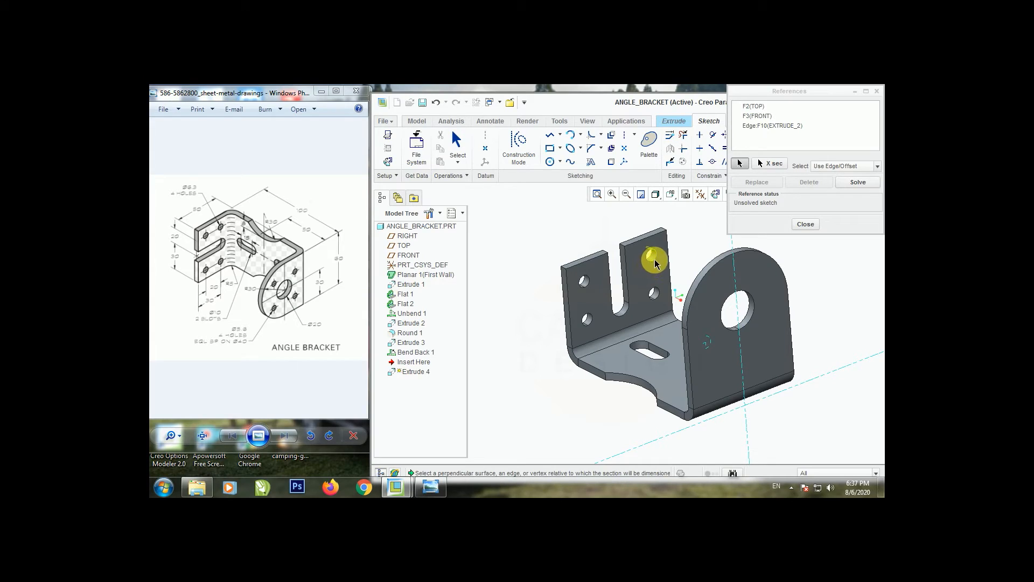
{"action": "left_click", "coordinate": [656, 262]}
{"action": "left_click", "coordinate": [644, 300]}
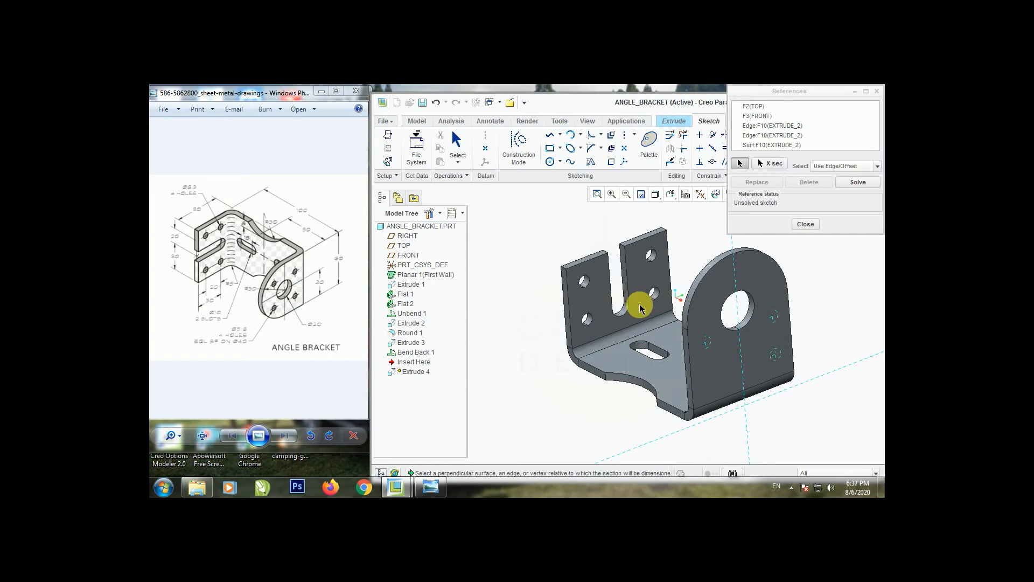
{"action": "left_click", "coordinate": [596, 322]}
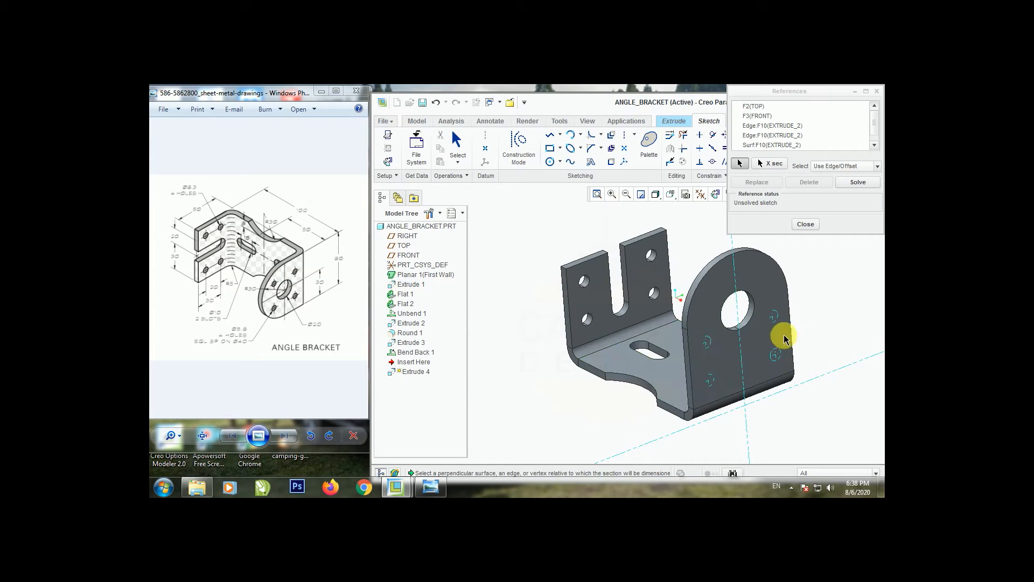
{"action": "left_click", "coordinate": [858, 182]}
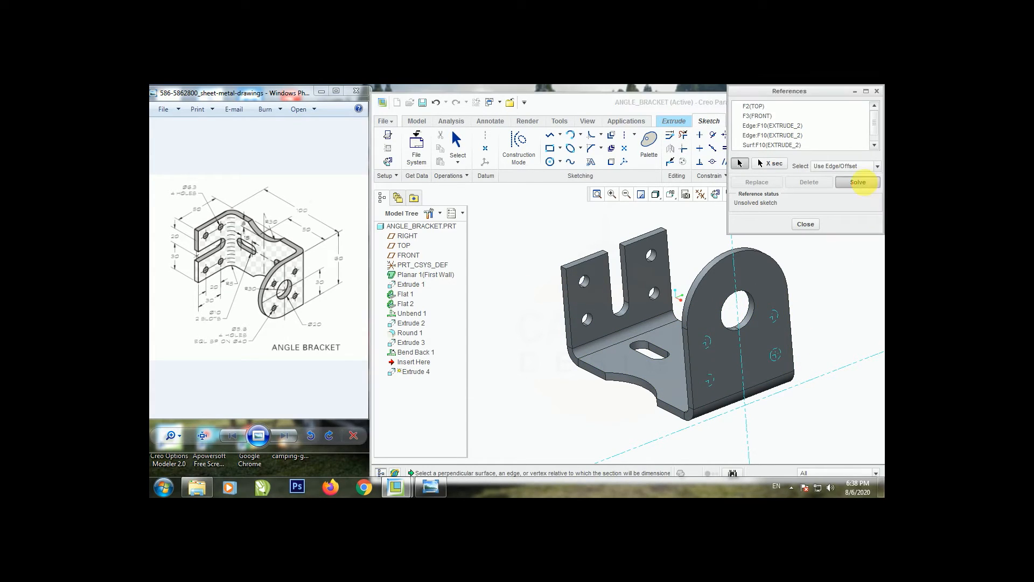
{"action": "left_click", "coordinate": [813, 225]}
Step: Sketch a circle on the first small-hole reference of the rounded wall and set its diameter to 5.6 mm
{"action": "left_click", "coordinate": [550, 162]}
{"action": "scroll", "coordinate": [721, 335], "scroll_direction": "down", "scroll_amount": 5}
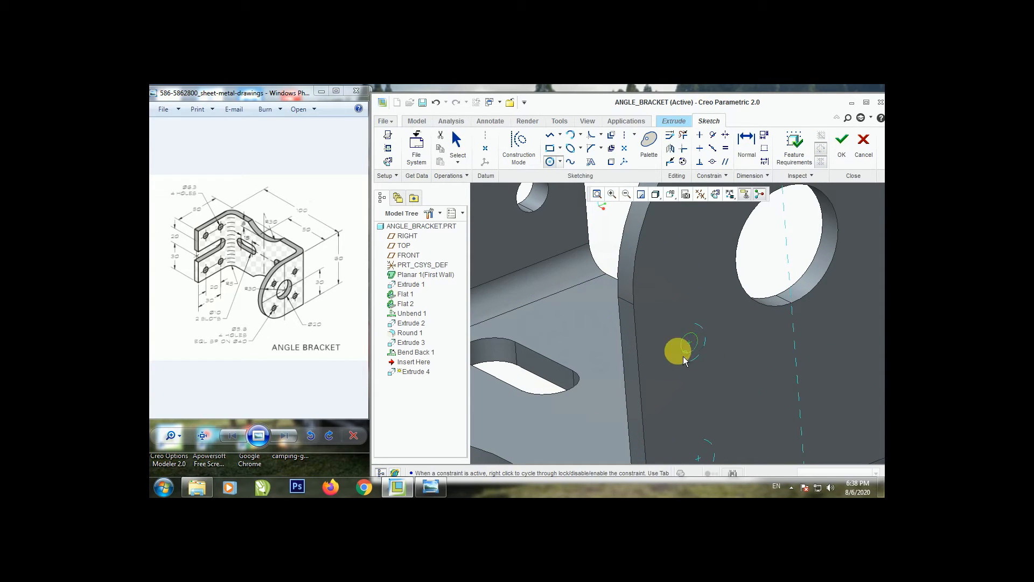
{"action": "left_click", "coordinate": [462, 160]}
{"action": "left_click", "coordinate": [692, 371]}
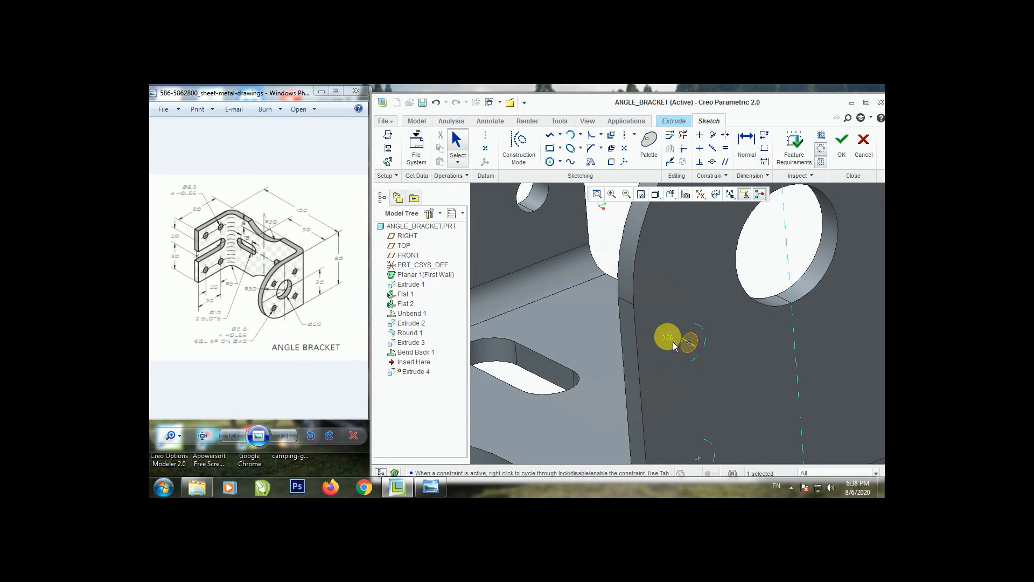
{"action": "type", "text": "506"}
{"action": "key", "text": "Return"}
{"action": "scroll", "coordinate": [671, 337], "scroll_direction": "up", "scroll_amount": 4}
{"action": "scroll", "coordinate": [706, 332], "scroll_direction": "down", "scroll_amount": 2}
Step: Draw three more circles of equal radius centred on the remaining small-hole references of the rounded wall
{"action": "left_click", "coordinate": [550, 162]}
{"action": "scroll", "coordinate": [646, 396], "scroll_direction": "down", "scroll_amount": 3}
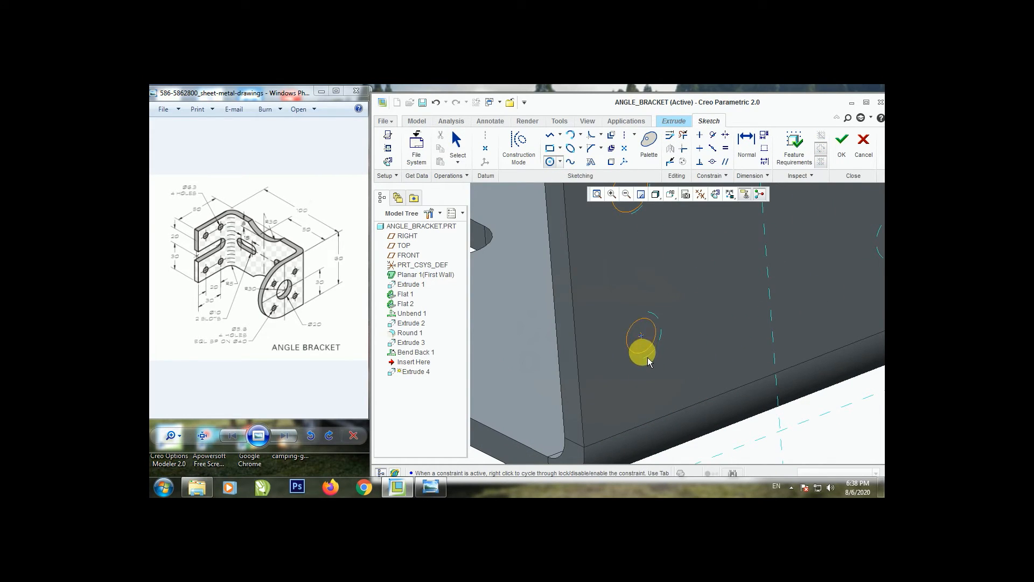
{"action": "scroll", "coordinate": [594, 382], "scroll_direction": "up", "scroll_amount": 2}
{"action": "mouse_move", "coordinate": [739, 332]}
{"action": "middle_mouse_down"}
{"action": "mouse_move", "coordinate": [763, 309]}
{"action": "mouse_move", "coordinate": [695, 353]}
{"action": "mouse_move", "coordinate": [727, 231]}
{"action": "middle_mouse_up"}
{"action": "left_click", "coordinate": [732, 273]}
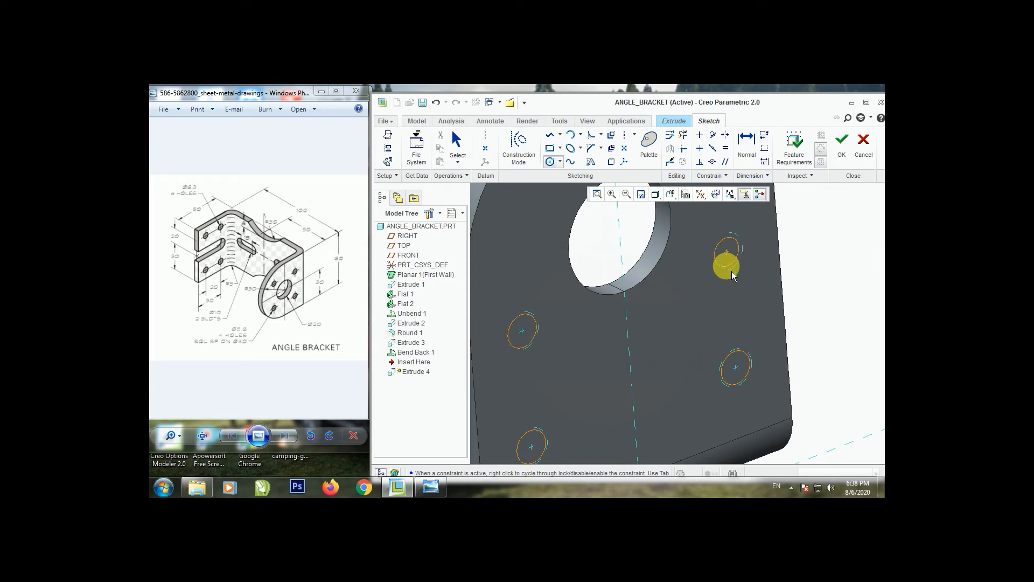
{"action": "left_click", "coordinate": [457, 141]}
{"action": "key", "text": "ctrl+d"}
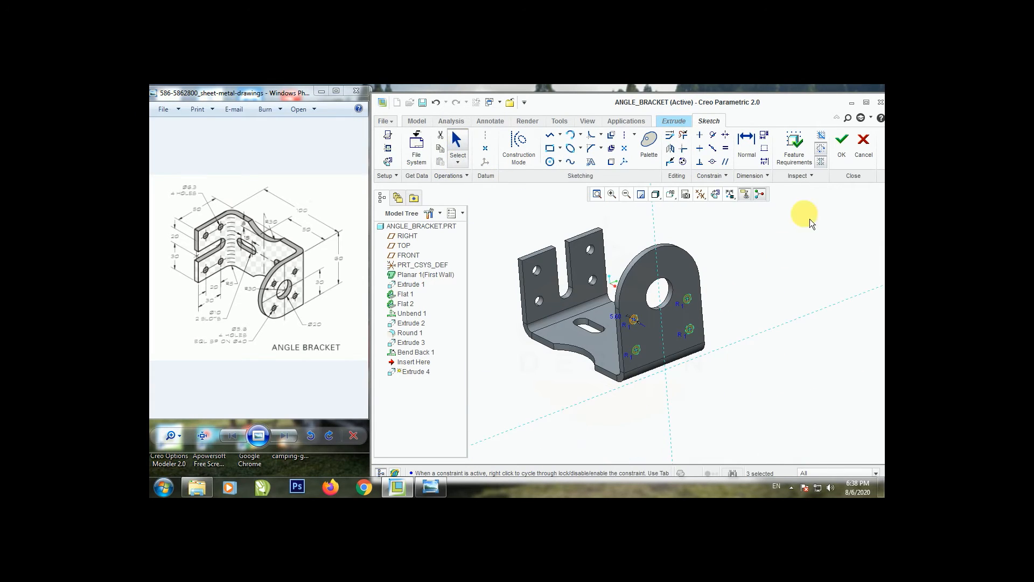
Step: Complete the four-circle sketch and its extruded cut through the rounded wall
{"action": "left_click", "coordinate": [842, 151]}
{"action": "left_click", "coordinate": [718, 149]}
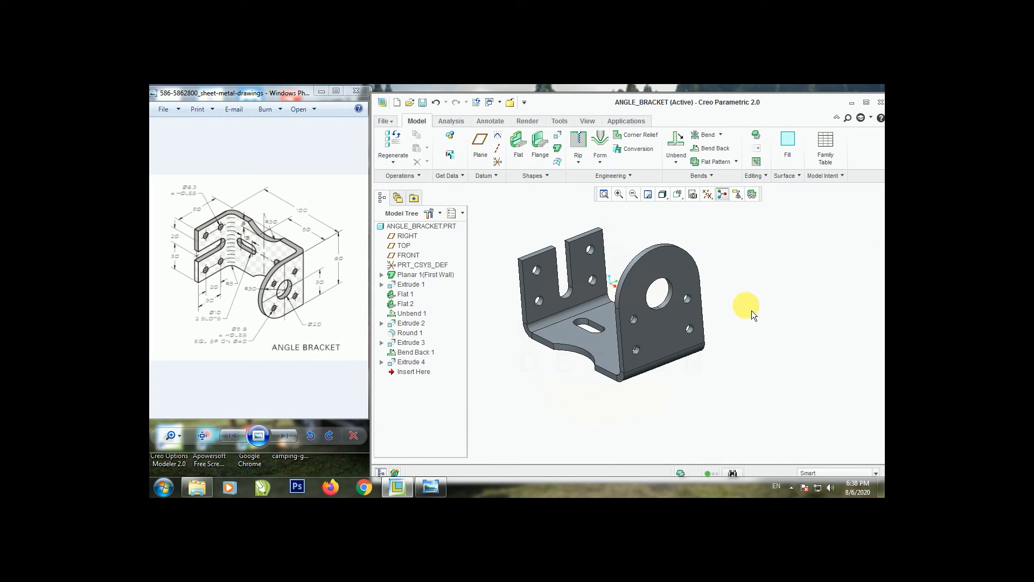
{"action": "mouse_move", "coordinate": [745, 307]}
{"action": "middle_mouse_down"}
{"action": "mouse_move", "coordinate": [753, 293]}
{"action": "mouse_move", "coordinate": [733, 321]}
{"action": "middle_mouse_up"}
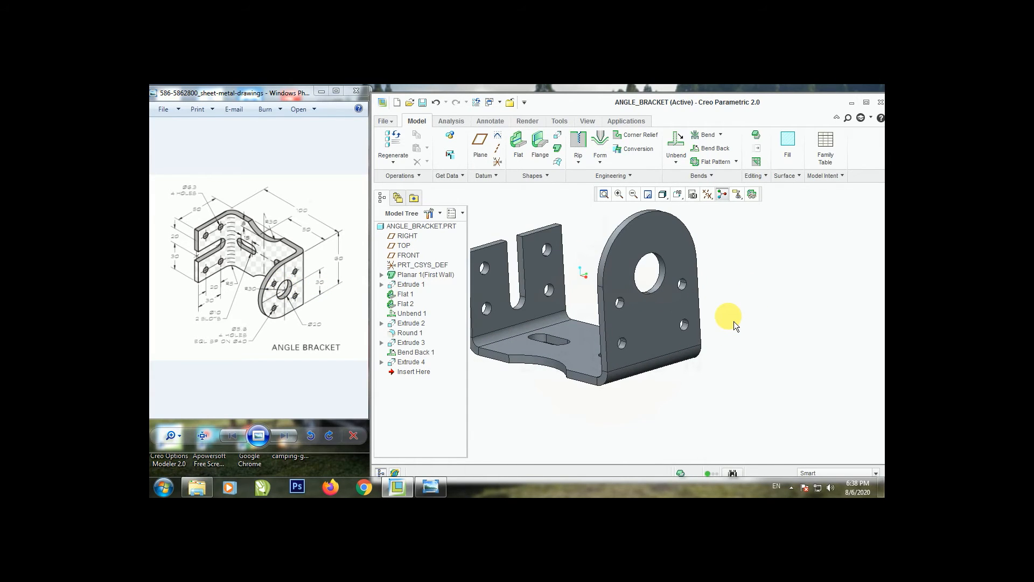
{"action": "left_click", "coordinate": [692, 315]}
{"action": "left_click", "coordinate": [498, 231]}
Step: Measure the distance between the two small holes along the rounded wall's far side, using the Surface selection filter
{"action": "left_click", "coordinate": [451, 121]}
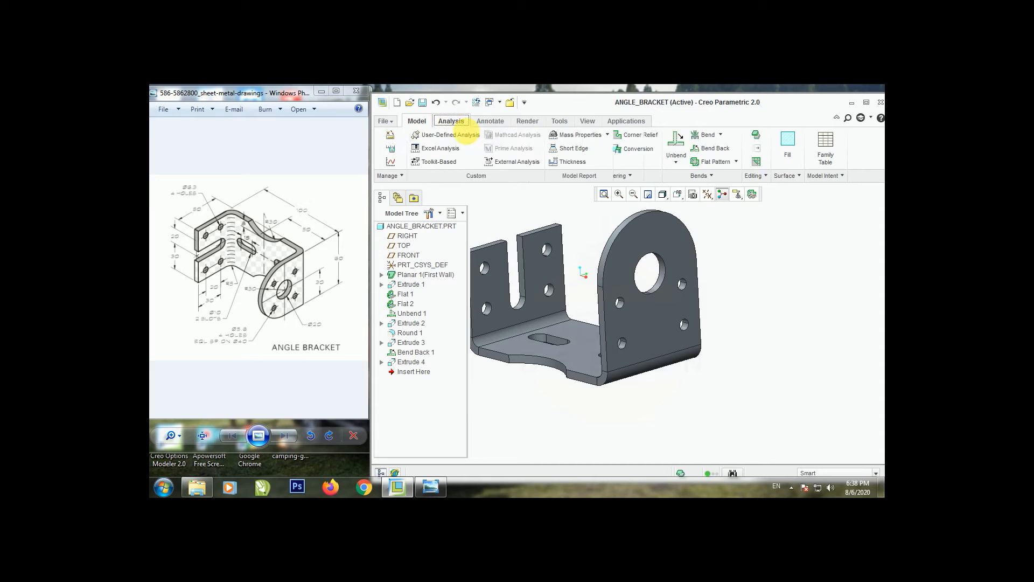
{"action": "left_click", "coordinate": [628, 145]}
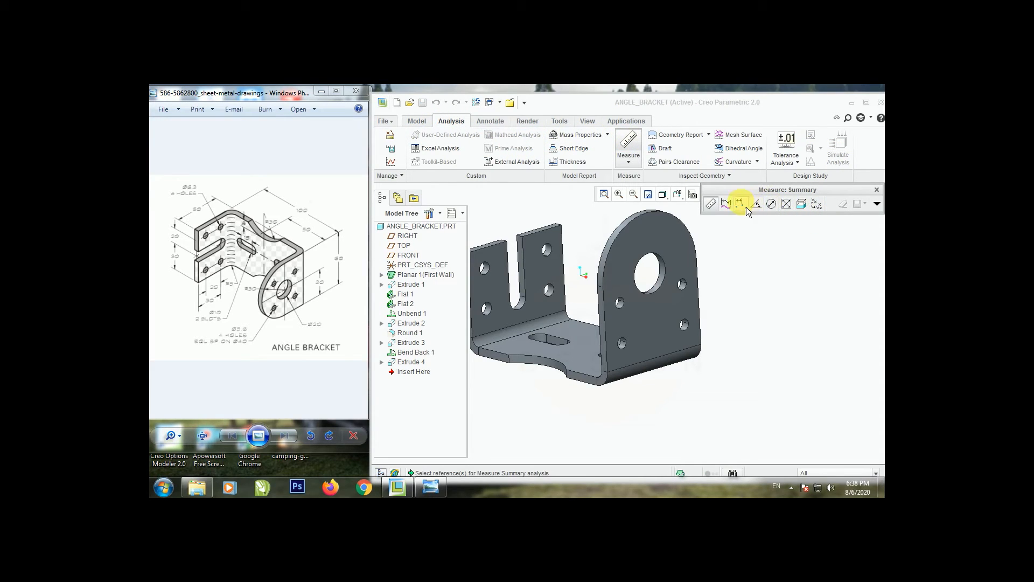
{"action": "left_click", "coordinate": [744, 206]}
{"action": "left_click", "coordinate": [829, 473]}
{"action": "left_click", "coordinate": [799, 388]}
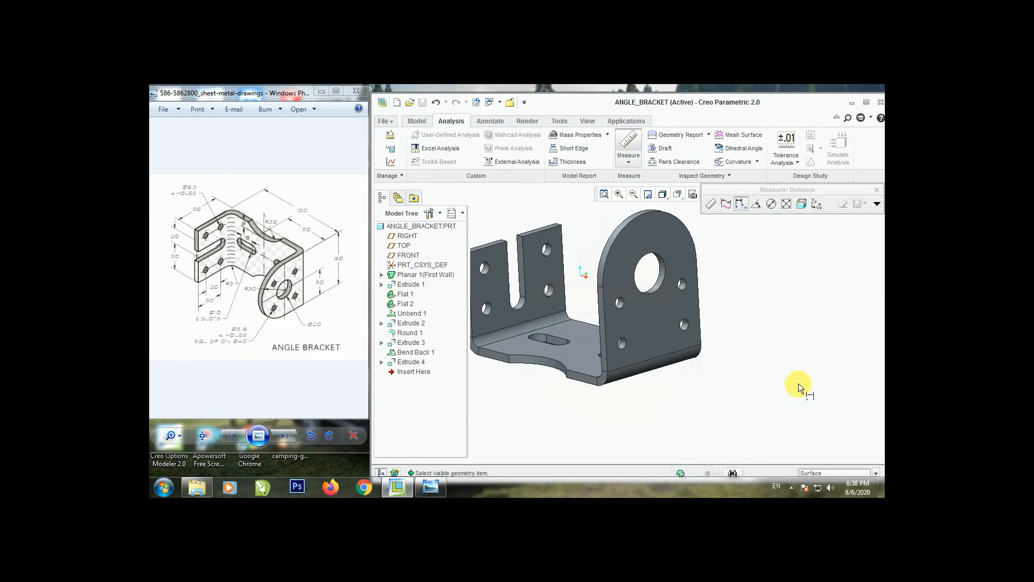
{"action": "left_click", "coordinate": [625, 356]}
{"action": "left_click", "coordinate": [679, 330]}
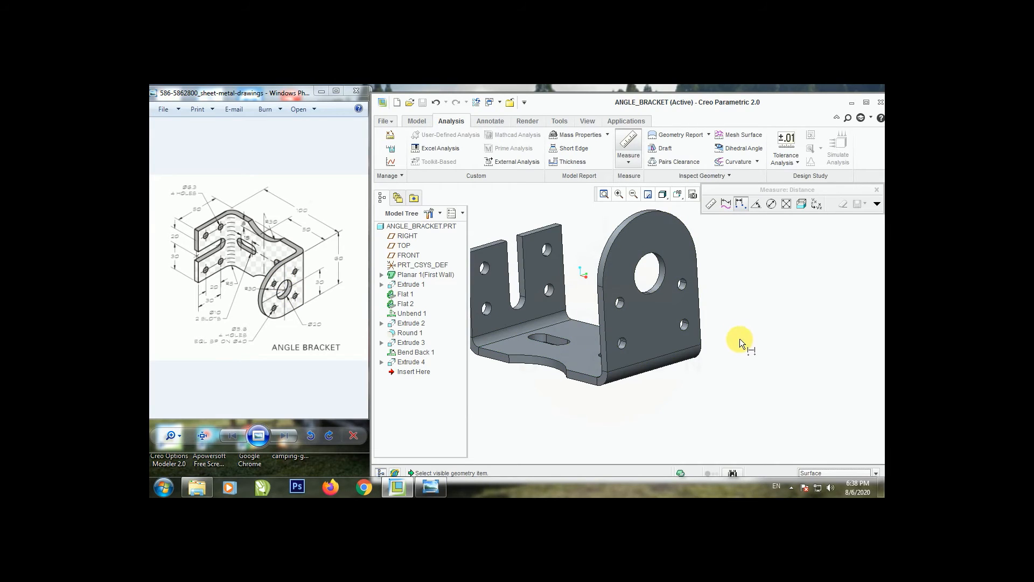
{"action": "scroll", "coordinate": [739, 338], "scroll_direction": "down", "scroll_amount": 3}
{"action": "left_click", "coordinate": [690, 281]}
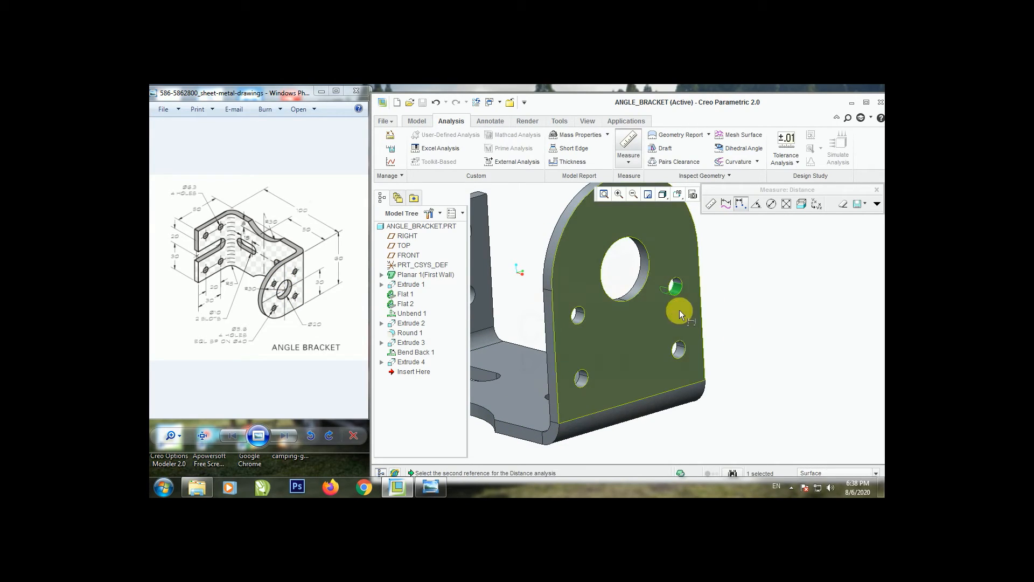
{"action": "left_click", "coordinate": [680, 351]}
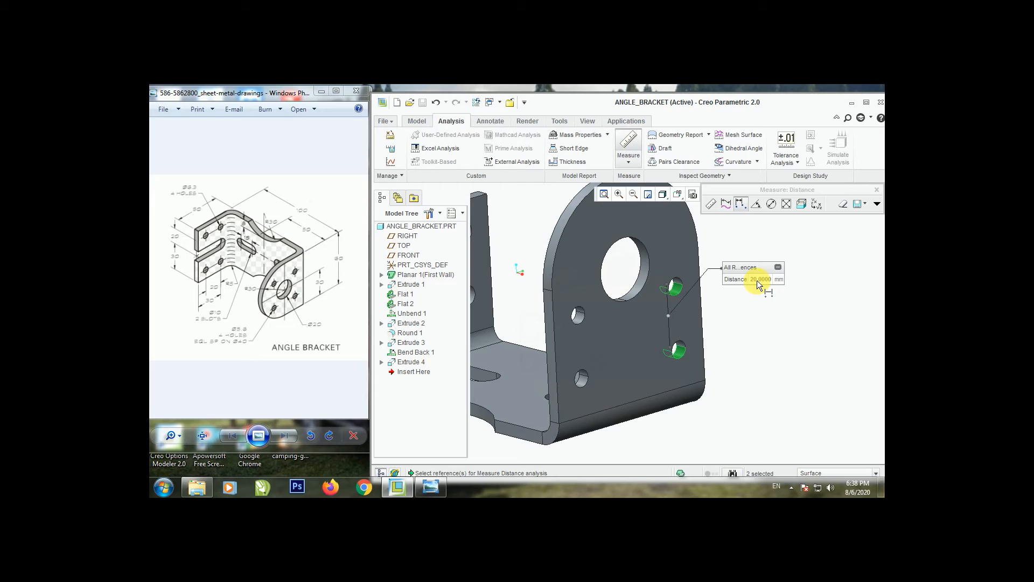
Step: Measure the distance from the large hole to the nearest upper small hole and close the measurement
{"action": "left_click", "coordinate": [660, 292]}
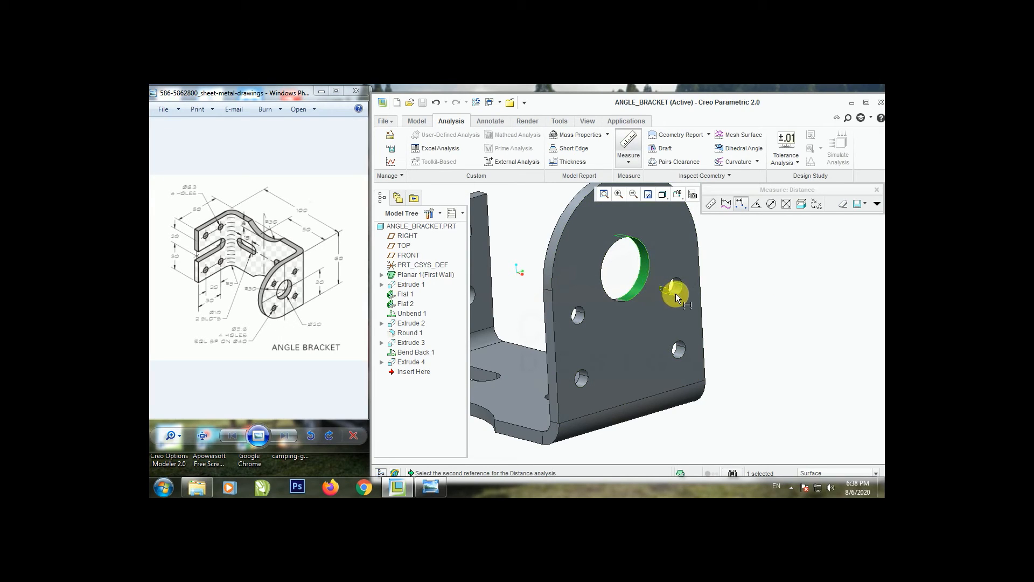
{"action": "left_click", "coordinate": [675, 290]}
{"action": "left_click", "coordinate": [877, 189]}
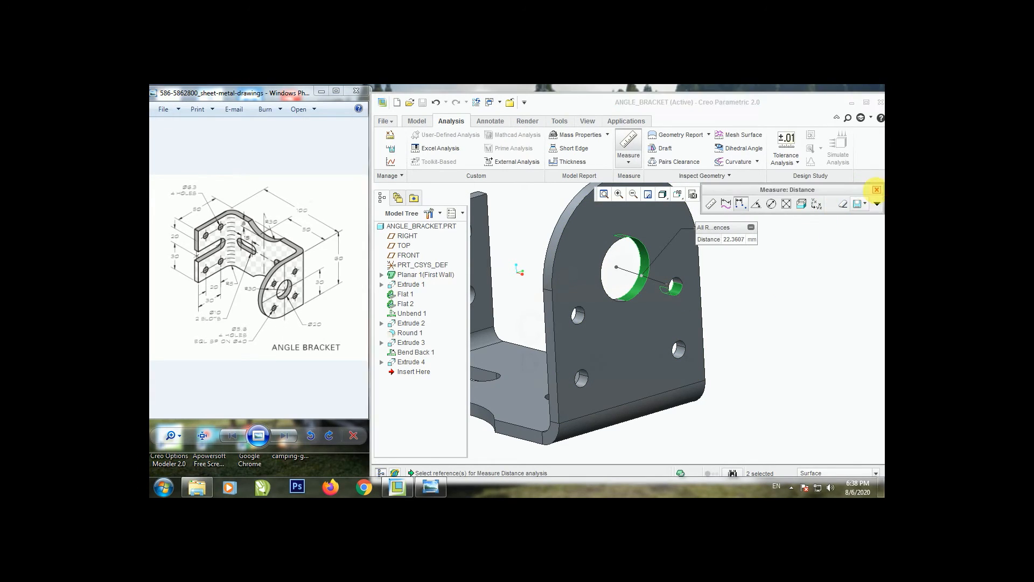
{"action": "key", "text": "ctrl+d"}
{"action": "middle_click_drag", "start_coordinate": [738, 315], "coordinate": [741, 323]}
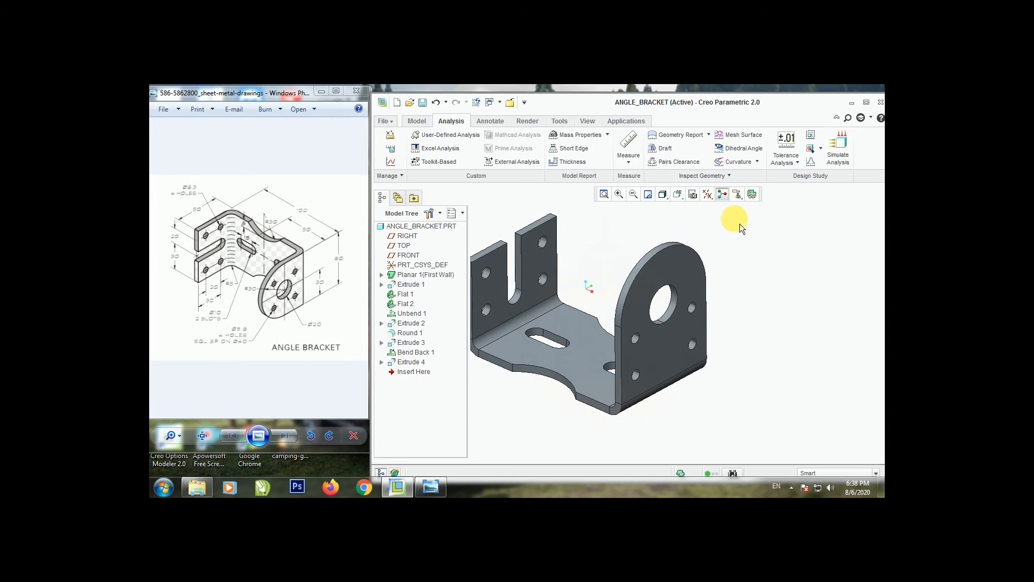
{"action": "left_click", "coordinate": [708, 194]}
{"action": "left_click", "coordinate": [722, 272]}
Step: Measure the distances from the large hole and from a small hole in the rounded wall to the base's inner face
{"action": "left_click", "coordinate": [628, 141]}
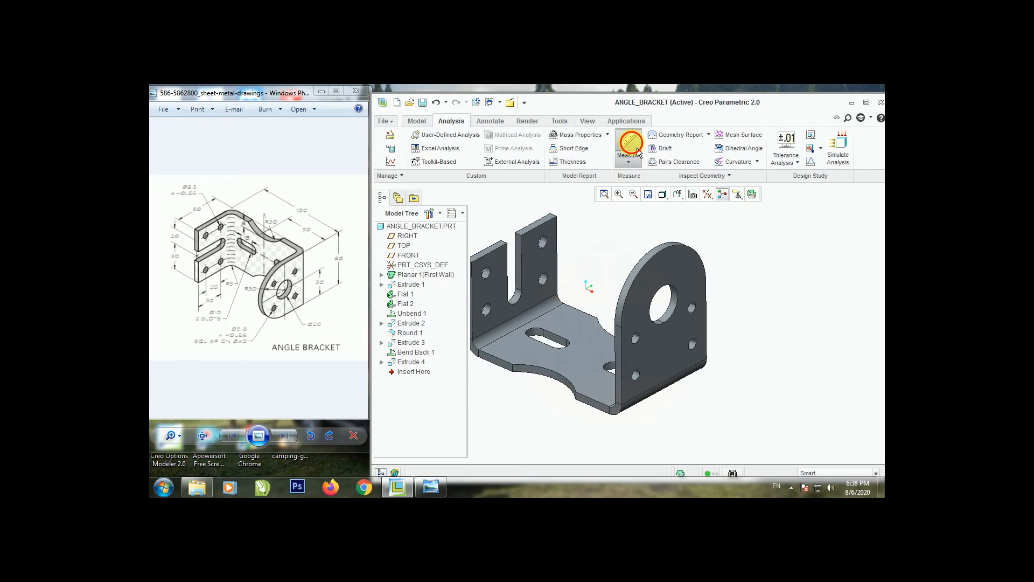
{"action": "left_click", "coordinate": [738, 203]}
{"action": "left_click", "coordinate": [668, 302]}
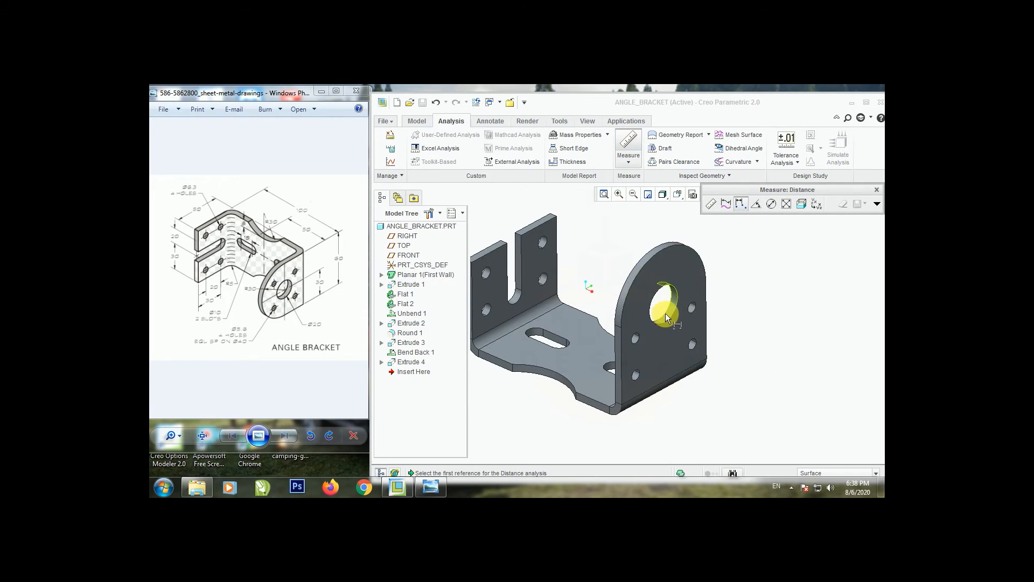
{"action": "left_click", "coordinate": [592, 345], "text": "ctrl"}
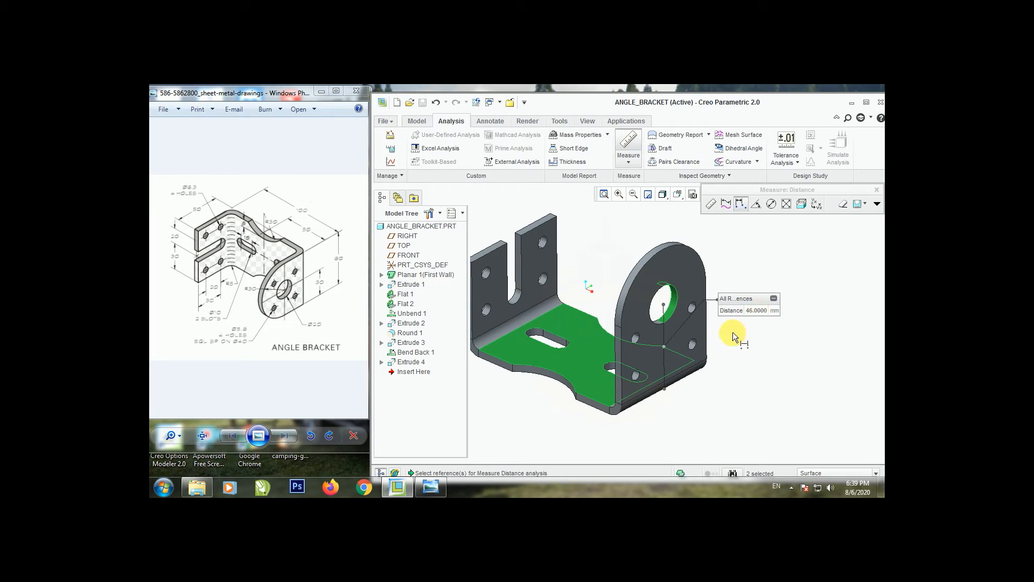
{"action": "scroll", "coordinate": [637, 346], "scroll_direction": "down", "scroll_amount": 1}
{"action": "left_click", "coordinate": [635, 337]}
{"action": "left_click", "coordinate": [586, 351], "text": "ctrl"}
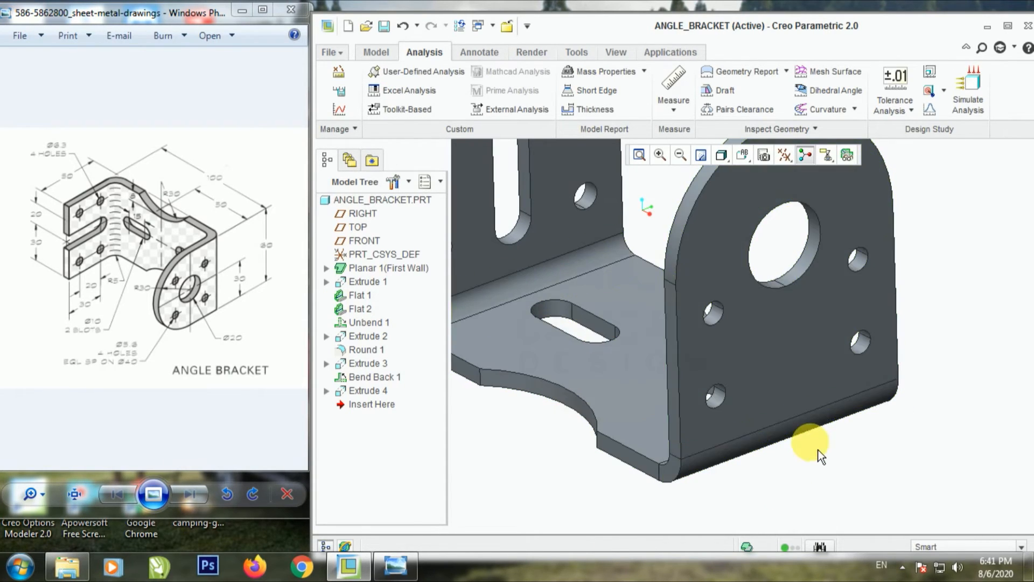
Step: Repeat the distance measurement between the base's inner face and the large hole in the rounded wall
{"action": "left_click", "coordinate": [673, 83]}
{"action": "left_click", "coordinate": [832, 171]}
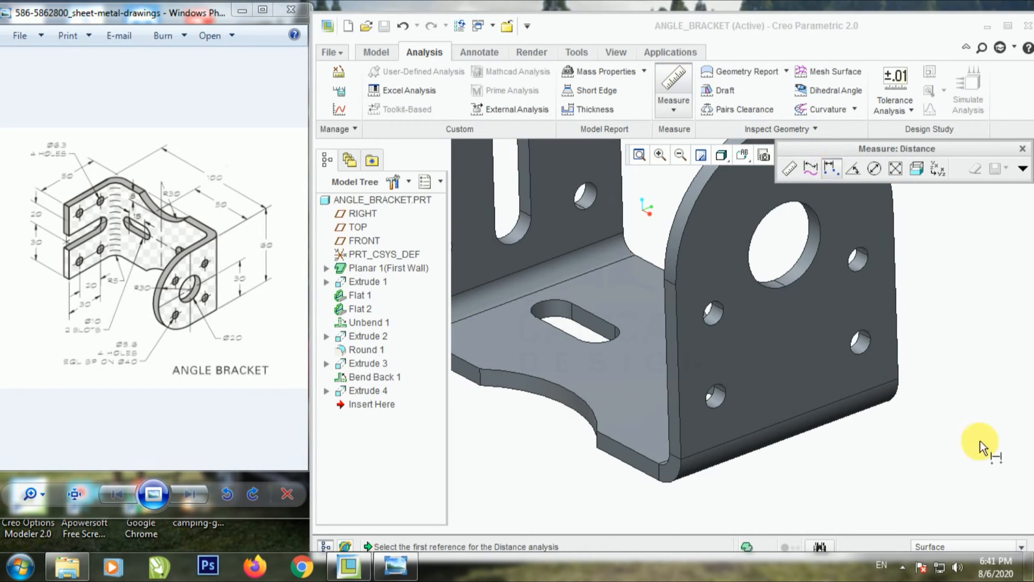
{"action": "left_click", "coordinate": [620, 431]}
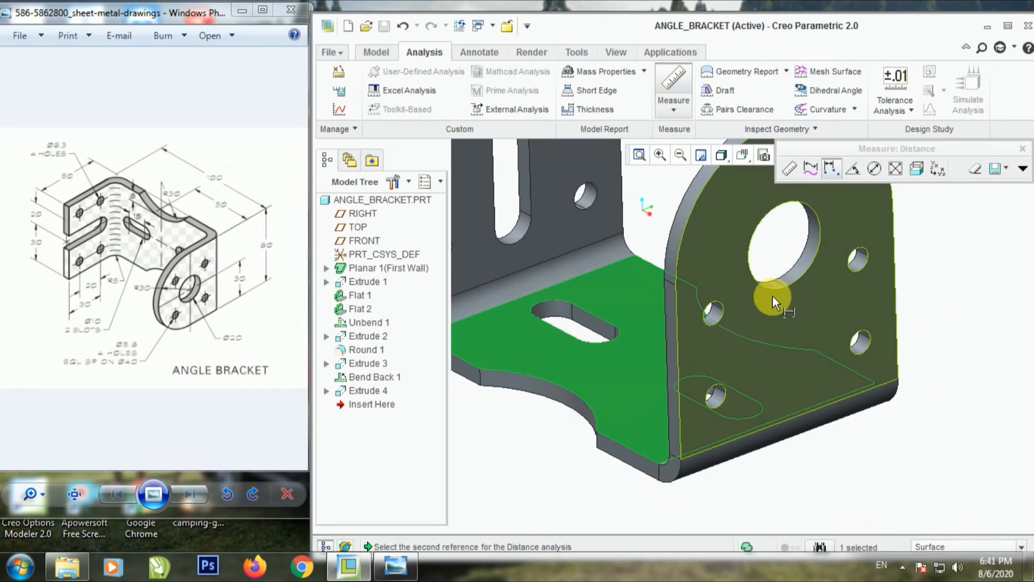
{"action": "left_click", "coordinate": [792, 273]}
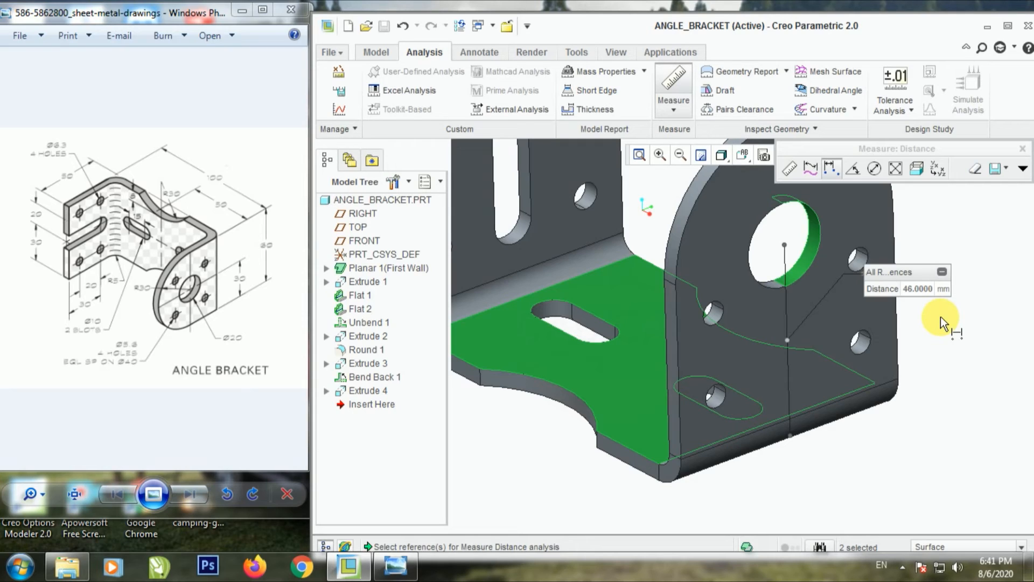
{"action": "left_click", "coordinate": [1023, 148]}
Step: Edit the Flat 1 wall definition and set the rounded wall's height to 60 mm
{"action": "key", "text": "ctrl+d"}
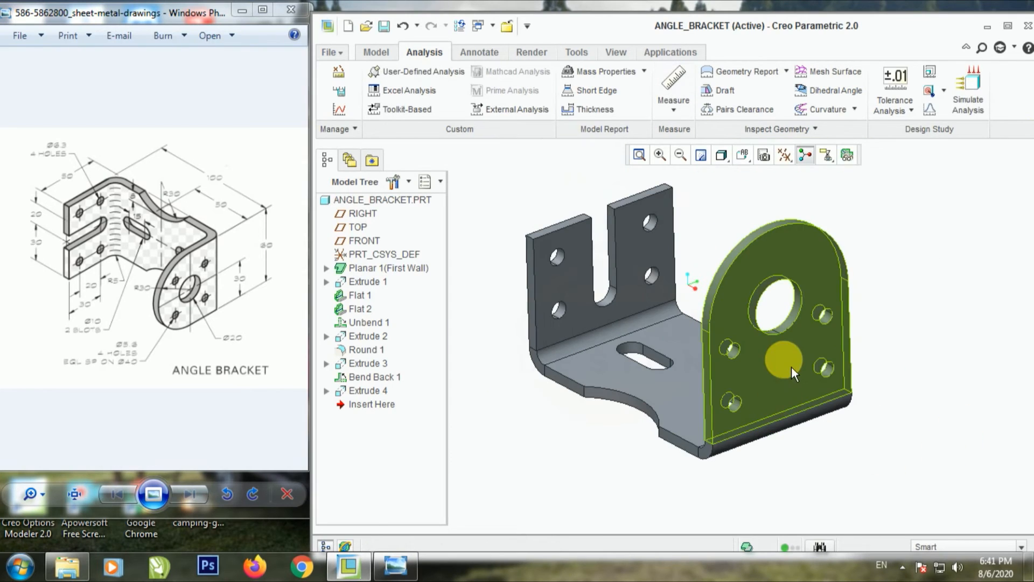
{"action": "left_click", "coordinate": [791, 366]}
{"action": "left_click", "coordinate": [810, 359]}
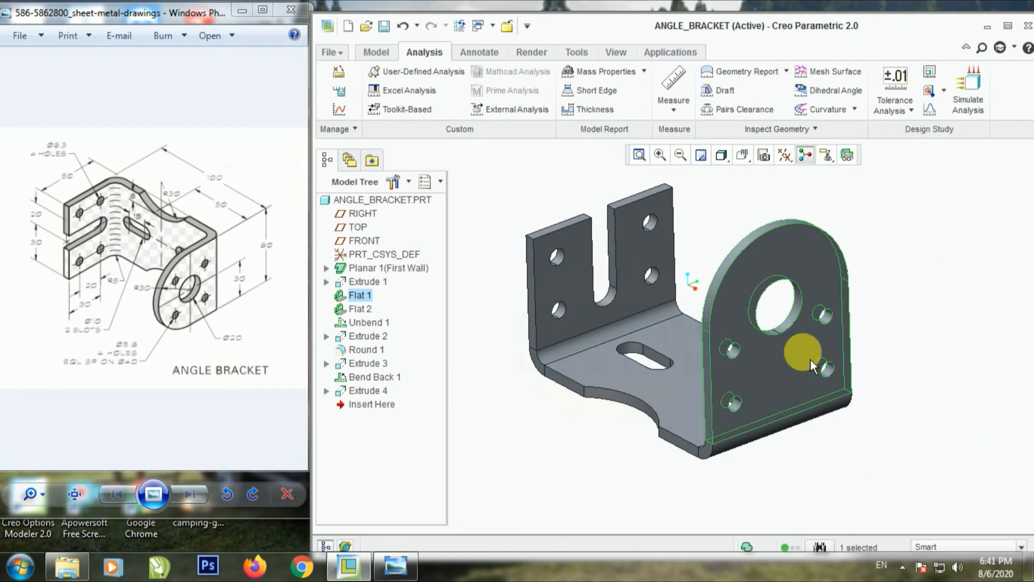
{"action": "right_click", "coordinate": [810, 359]}
{"action": "left_click", "coordinate": [851, 195]}
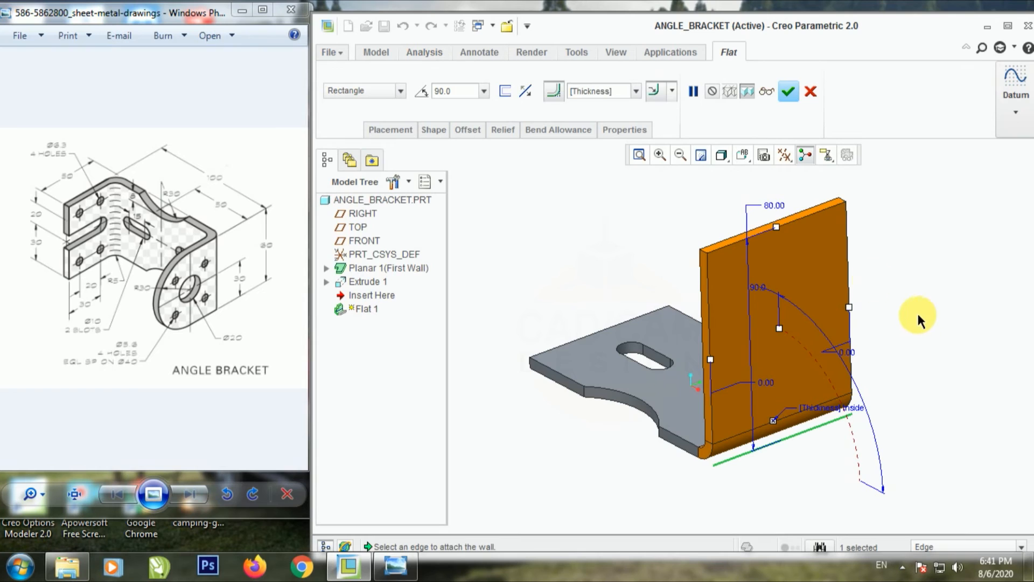
{"action": "double_click", "coordinate": [774, 205]}
{"action": "type", "text": "60"}
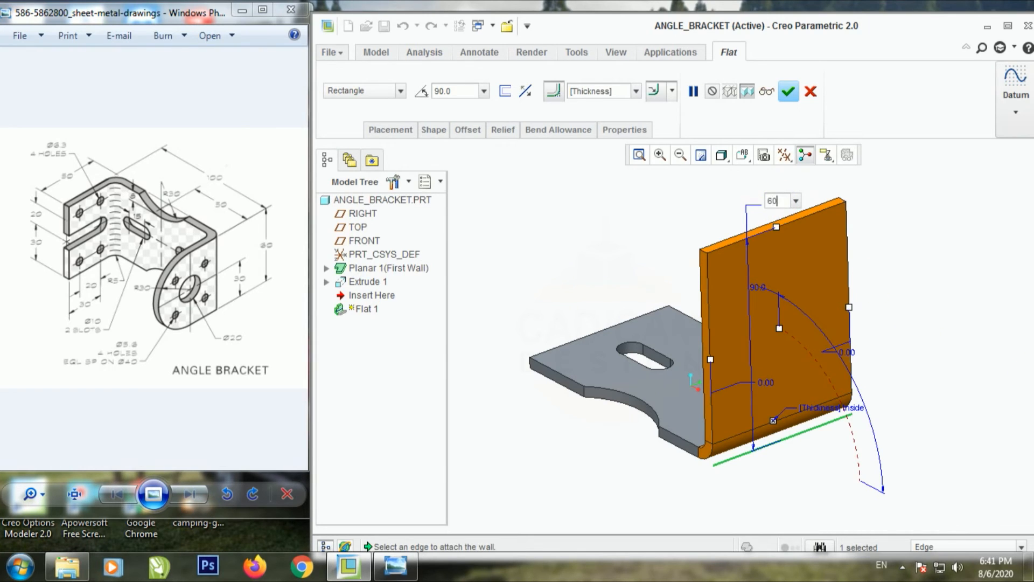
{"action": "key", "text": "Return"}
{"action": "left_click", "coordinate": [788, 92]}
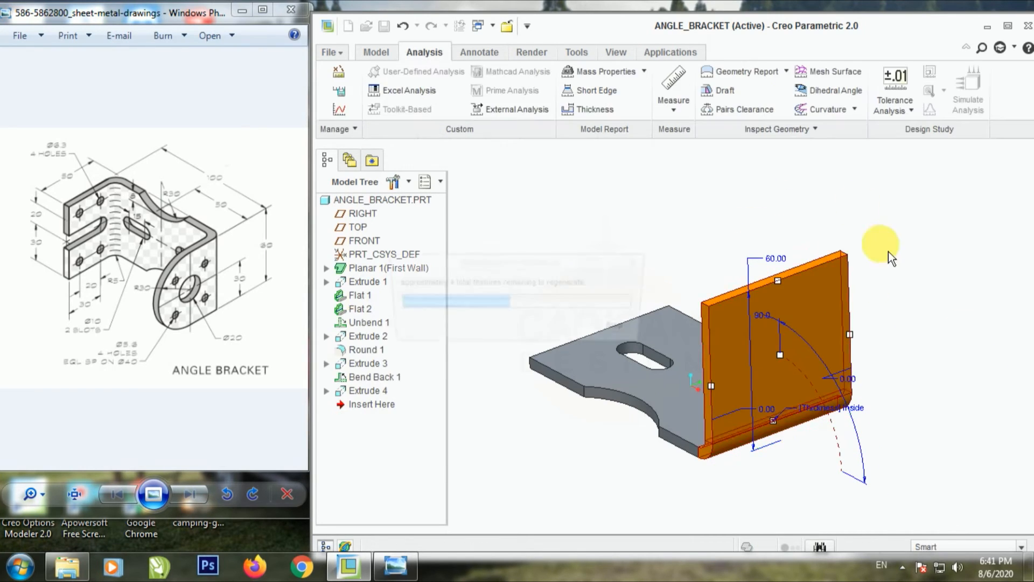
Step: Inspect the regenerated bracket's walls and hole alignment from several angles, including the FRONT saved view
{"action": "middle_click_drag", "start_coordinate": [889, 248], "coordinate": [917, 416]}
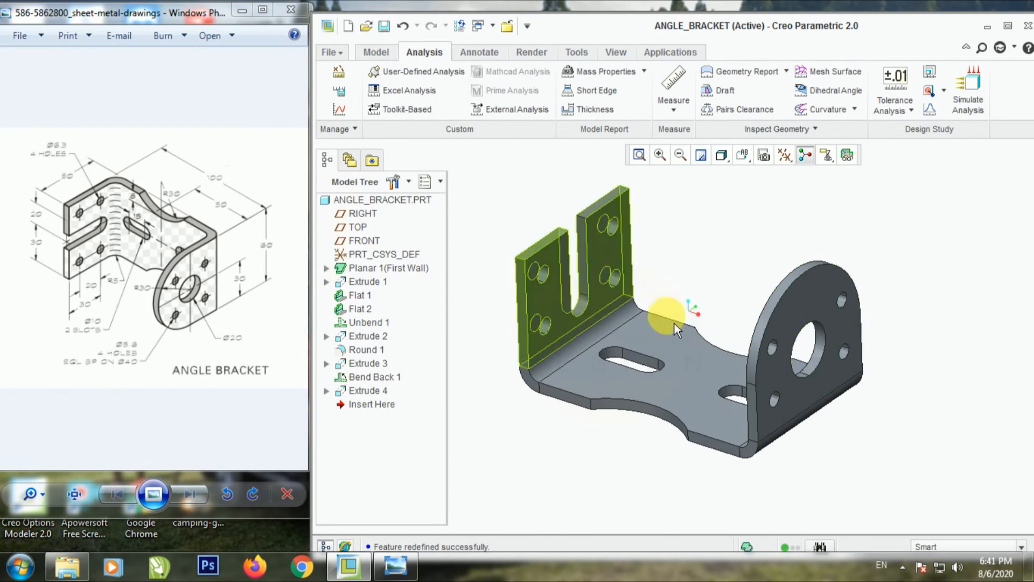
{"action": "middle_click_drag", "start_coordinate": [718, 269], "coordinate": [683, 226]}
{"action": "left_click", "coordinate": [746, 157]}
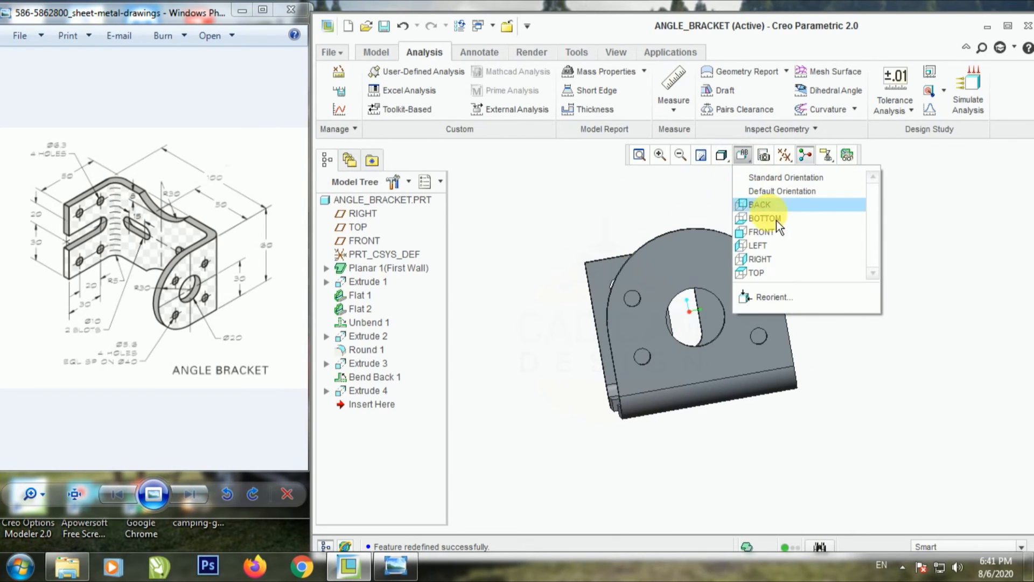
{"action": "left_click", "coordinate": [767, 235]}
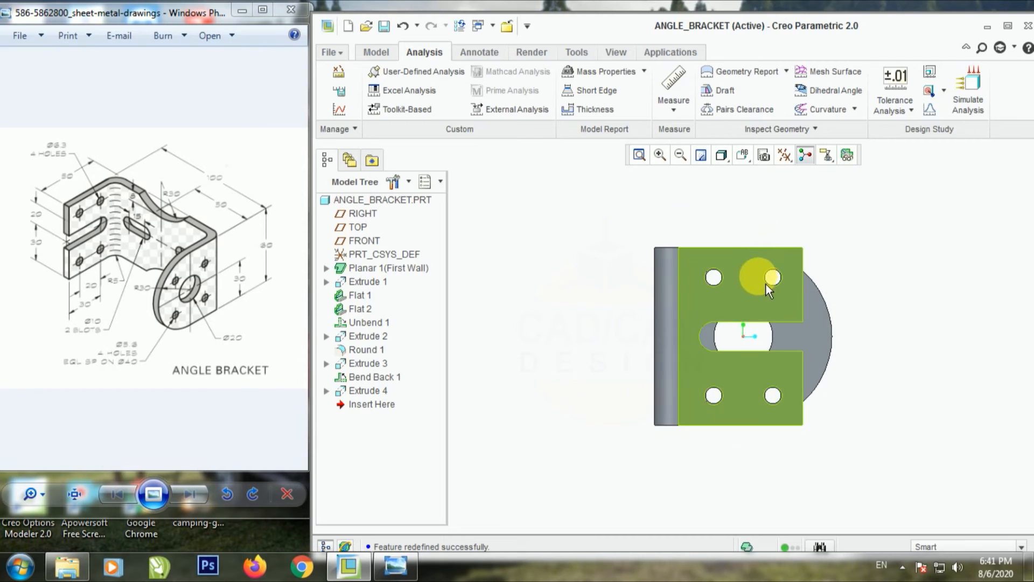
{"action": "scroll", "coordinate": [760, 281], "scroll_direction": "down", "scroll_amount": 4}
{"action": "scroll", "coordinate": [711, 291], "scroll_direction": "up", "scroll_amount": 3}
{"action": "middle_click_drag", "start_coordinate": [905, 430], "coordinate": [801, 340]}
Step: Save the ANGLE_BRACKET part in the PART 09 SHEET METAL PRACTICE folder
{"action": "left_click", "coordinate": [384, 26]}
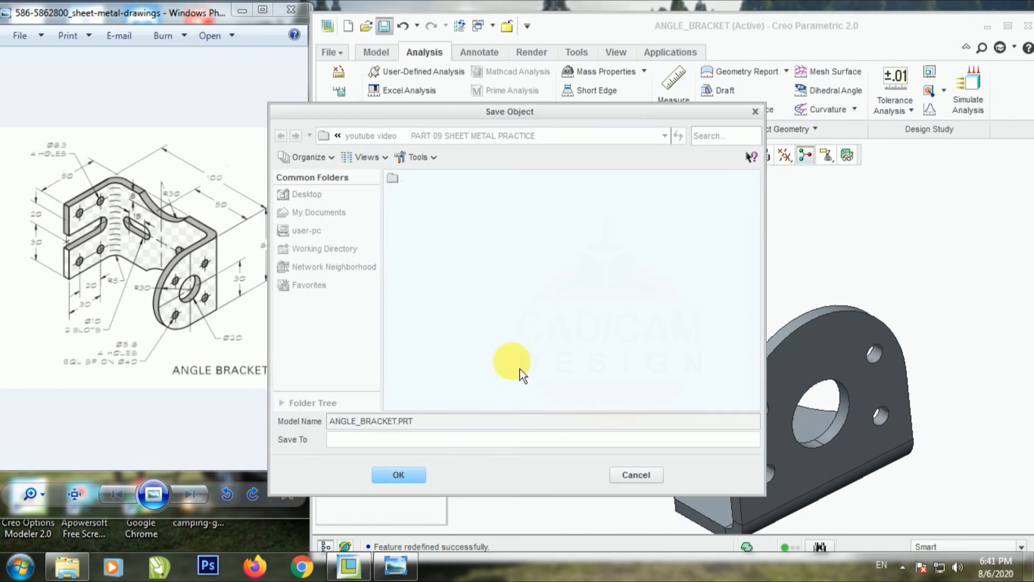
{"action": "left_click", "coordinate": [403, 474]}
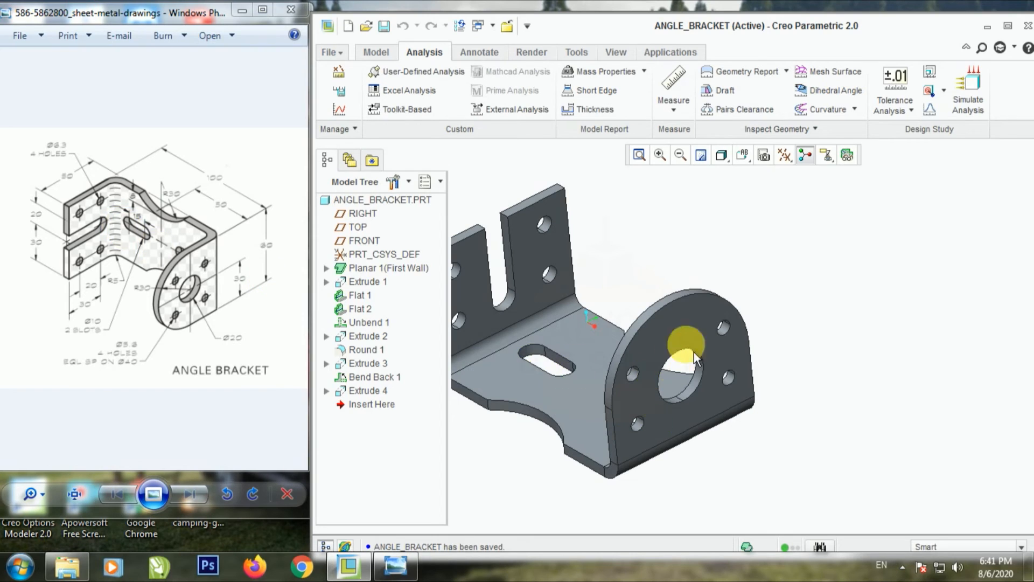
{"action": "mouse_move", "coordinate": [693, 352]}
{"action": "middle_mouse_down"}
{"action": "mouse_move", "coordinate": [636, 309]}
{"action": "mouse_move", "coordinate": [654, 297]}
{"action": "mouse_move", "coordinate": [579, 334]}
{"action": "middle_mouse_up"}
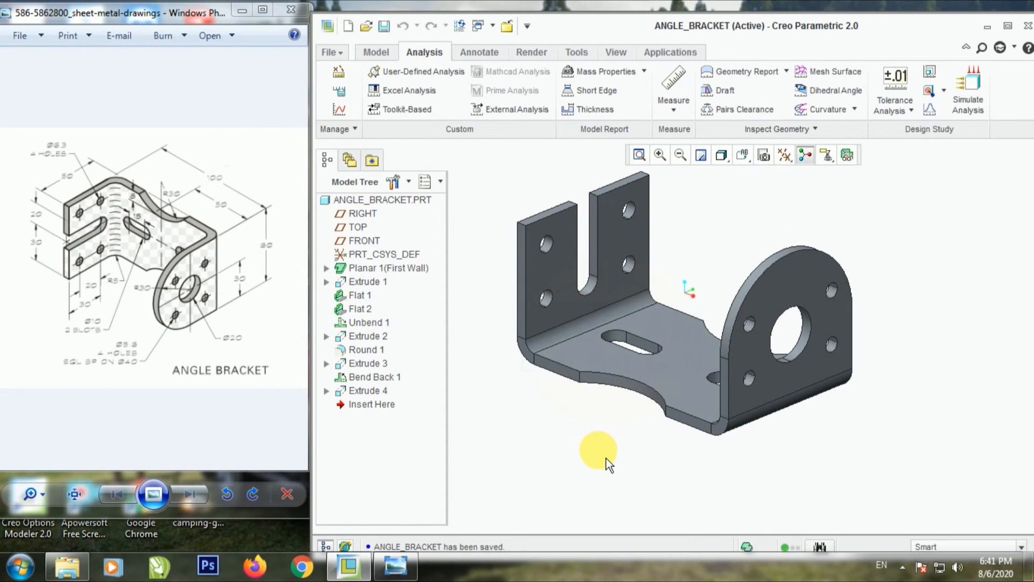
{"action": "scroll", "coordinate": [565, 405], "scroll_direction": "down", "scroll_amount": 1}
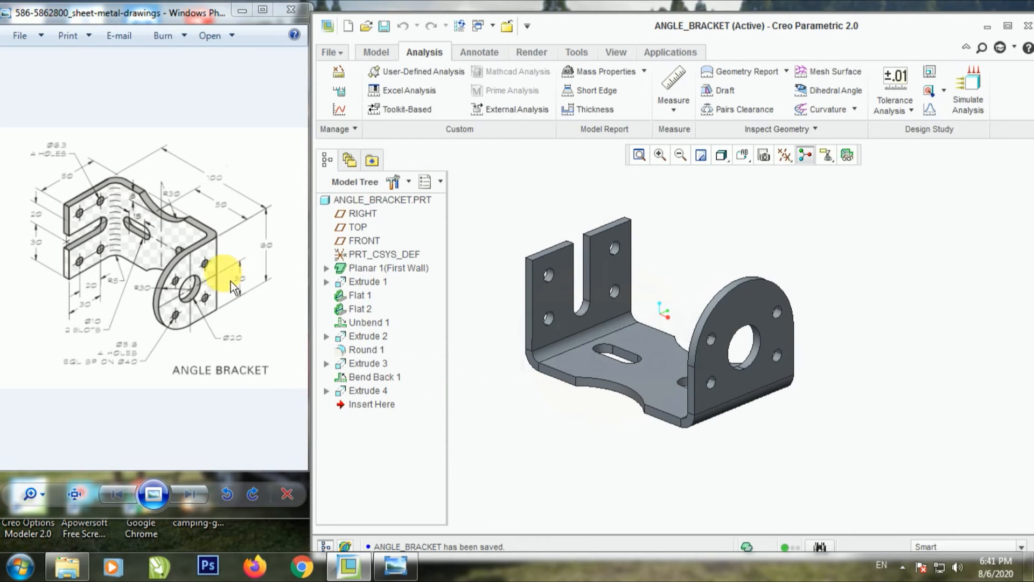
Step: Measure the distance between the outer faces of the rounded and slotted walls, and the length of the slotted wall's bend-side edge
{"action": "scroll", "coordinate": [512, 269], "scroll_direction": "up", "scroll_amount": 1}
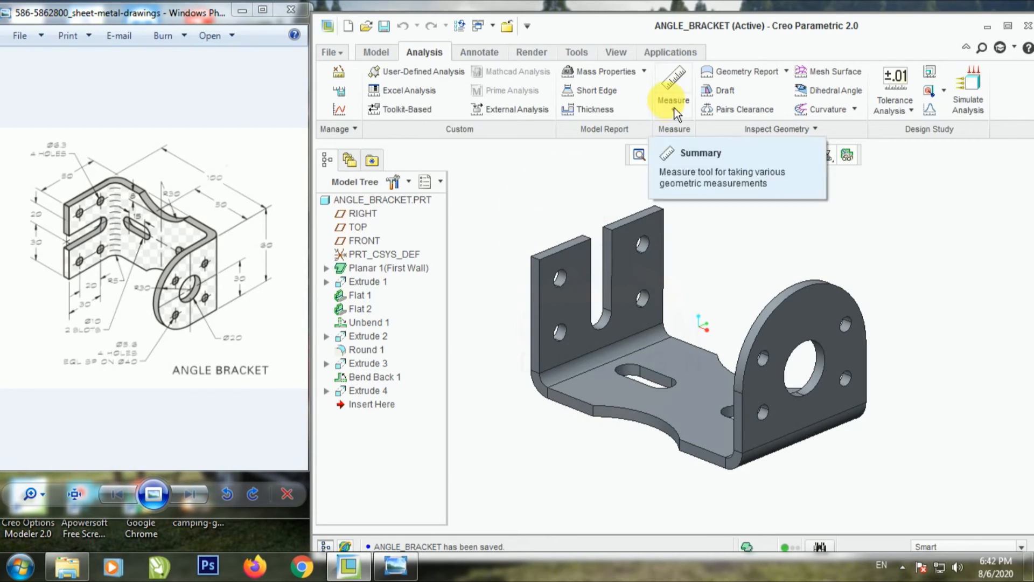
{"action": "left_click", "coordinate": [689, 83]}
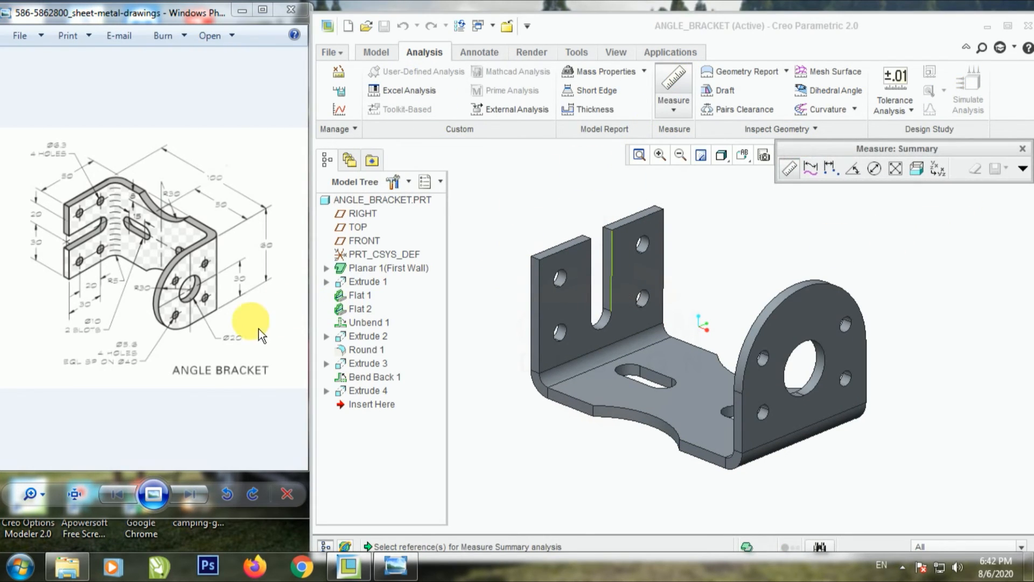
{"action": "left_click", "coordinate": [830, 168]}
{"action": "left_click", "coordinate": [948, 546]}
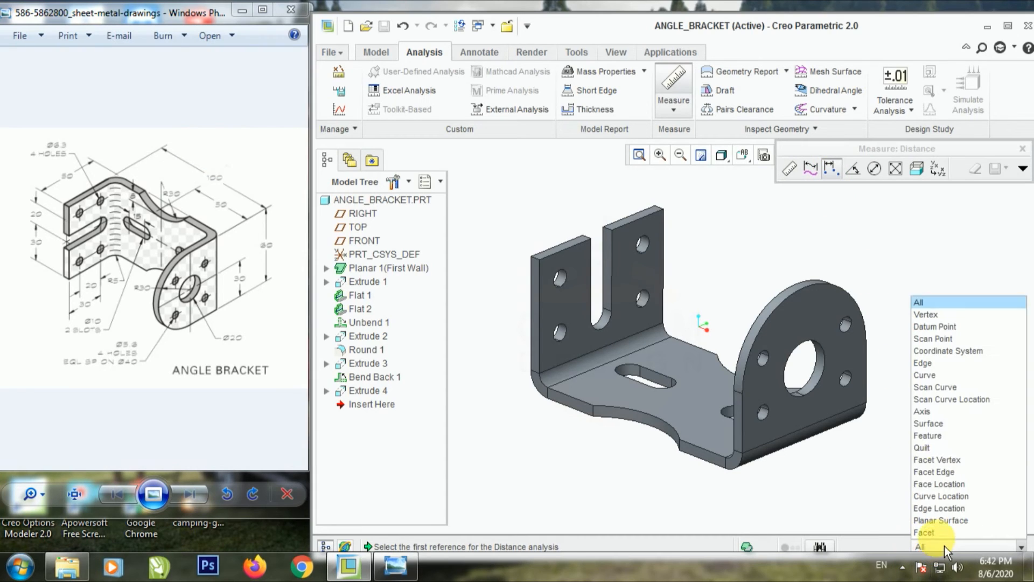
{"action": "left_click", "coordinate": [922, 422]}
{"action": "left_click", "coordinate": [811, 417]}
{"action": "middle_click_drag", "start_coordinate": [812, 418], "coordinate": [701, 373]}
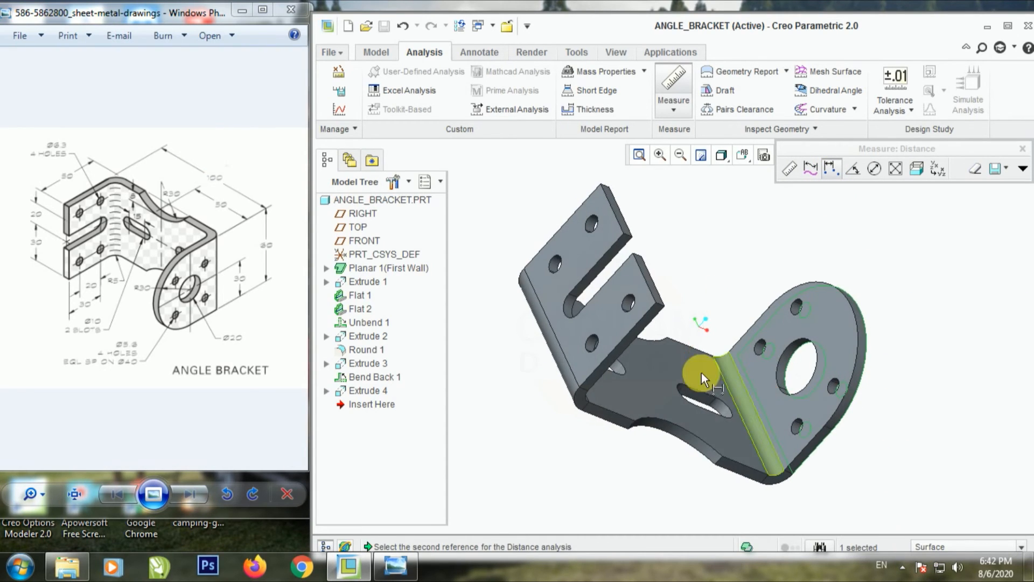
{"action": "left_click", "coordinate": [591, 321]}
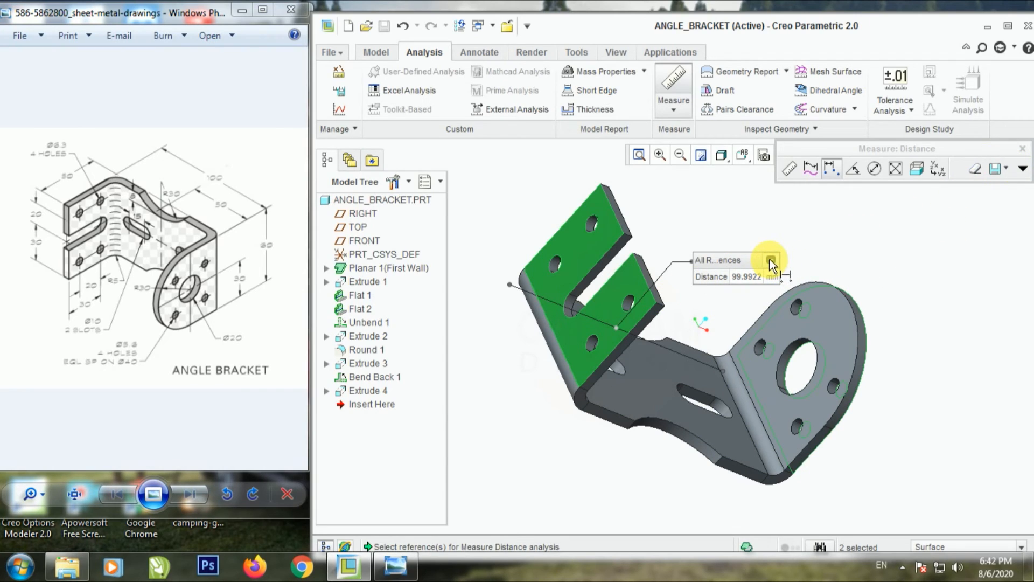
{"action": "left_click", "coordinate": [810, 168]}
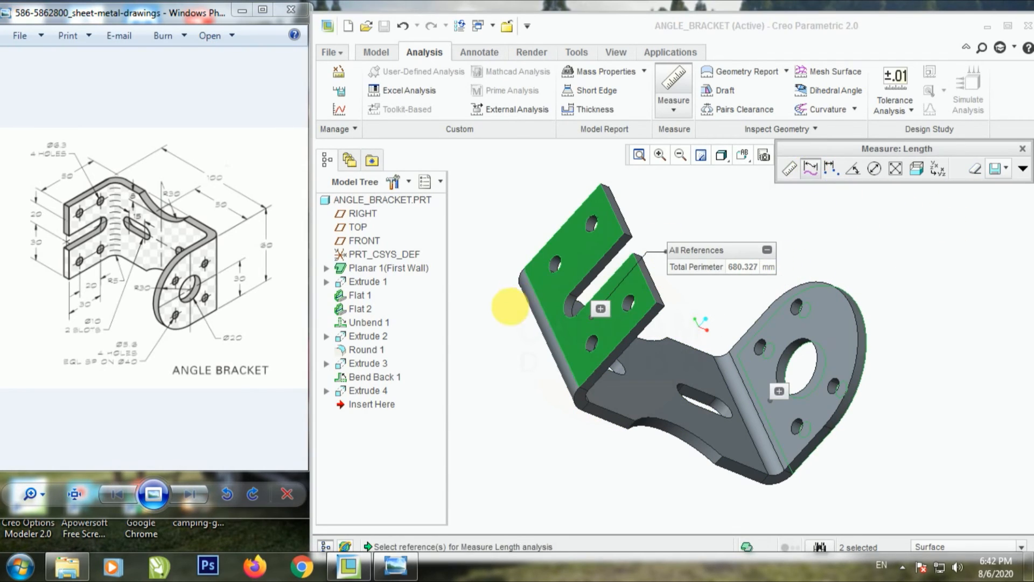
{"action": "left_click", "coordinate": [547, 327]}
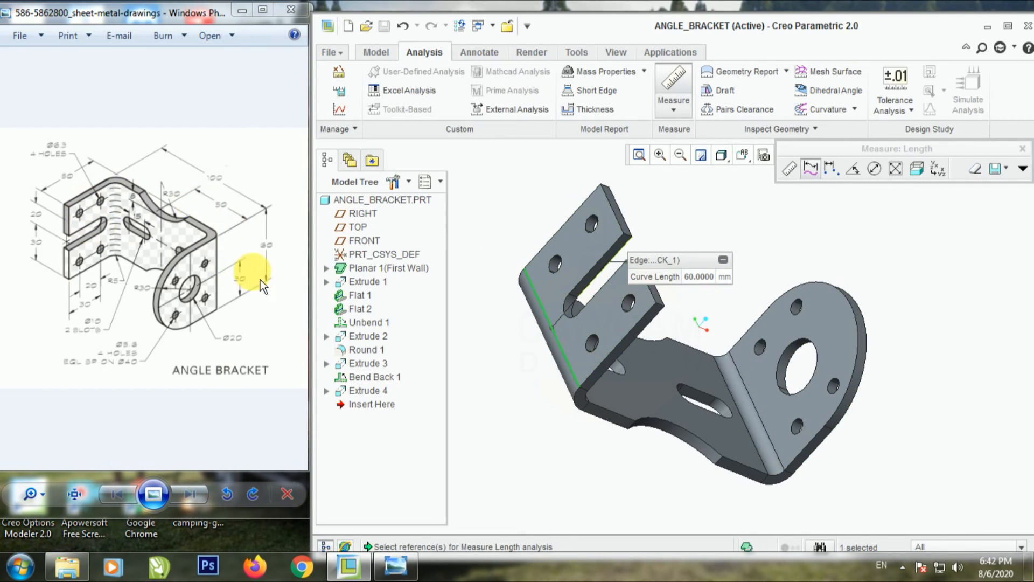
Step: Measure the slotted wall's height from the base's outer face to the wall's free end, using surface references
{"action": "left_click", "coordinate": [831, 168]}
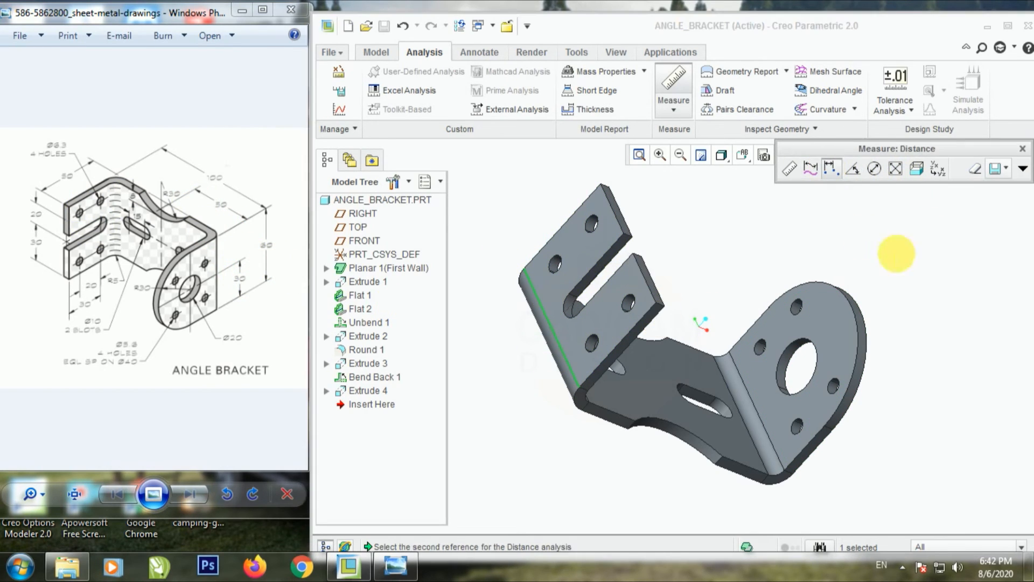
{"action": "left_click", "coordinate": [948, 547]}
{"action": "left_click", "coordinate": [899, 422]}
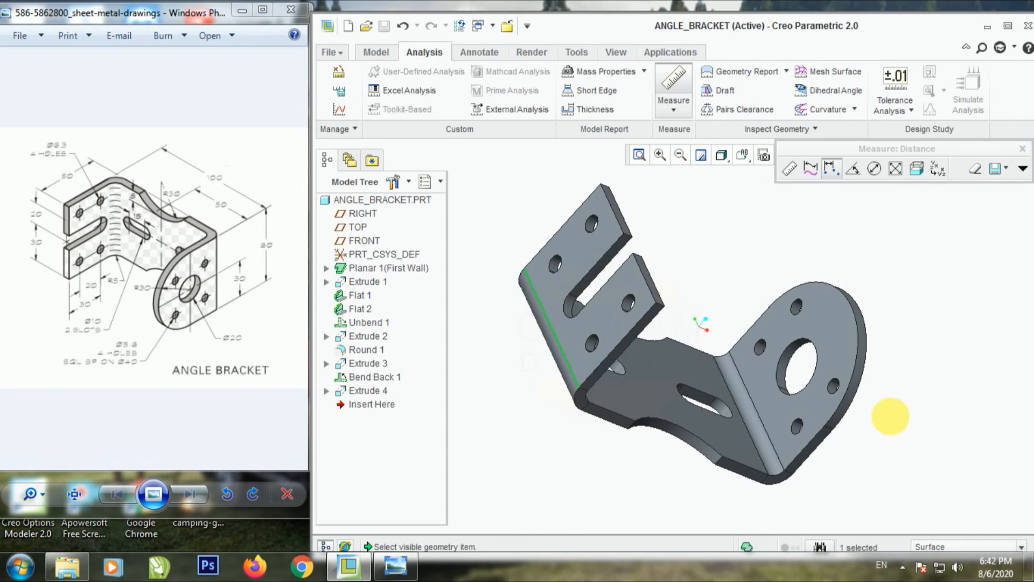
{"action": "middle_click_drag", "start_coordinate": [889, 415], "coordinate": [833, 412]}
{"action": "scroll", "coordinate": [619, 395], "scroll_direction": "down", "scroll_amount": 1}
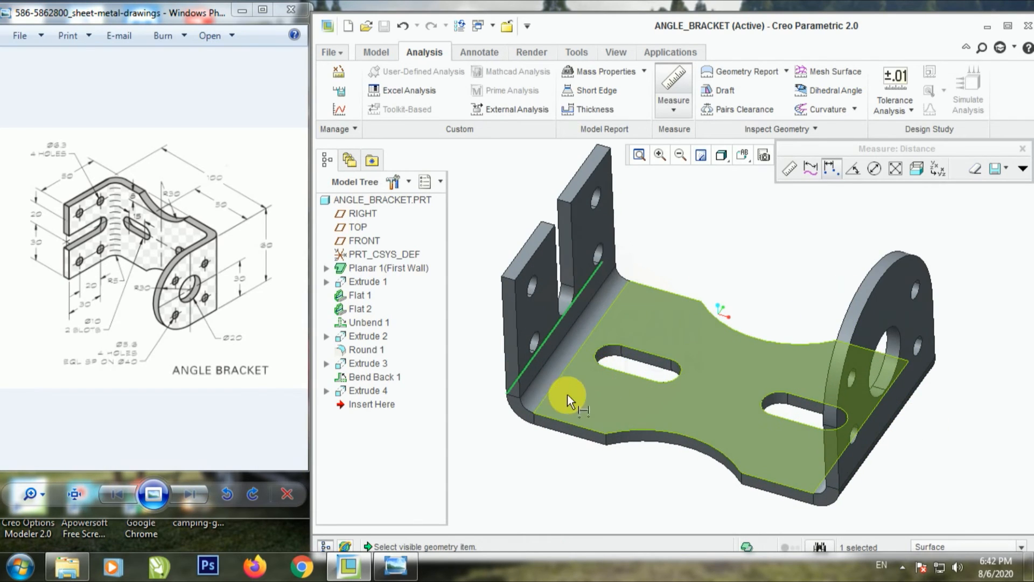
{"action": "middle_click_drag", "start_coordinate": [619, 370], "coordinate": [633, 331]}
{"action": "left_click", "coordinate": [584, 354]}
{"action": "scroll", "coordinate": [583, 353], "scroll_direction": "up", "scroll_amount": 2}
{"action": "scroll", "coordinate": [576, 316], "scroll_direction": "down", "scroll_amount": 2}
{"action": "left_click", "coordinate": [557, 320]}
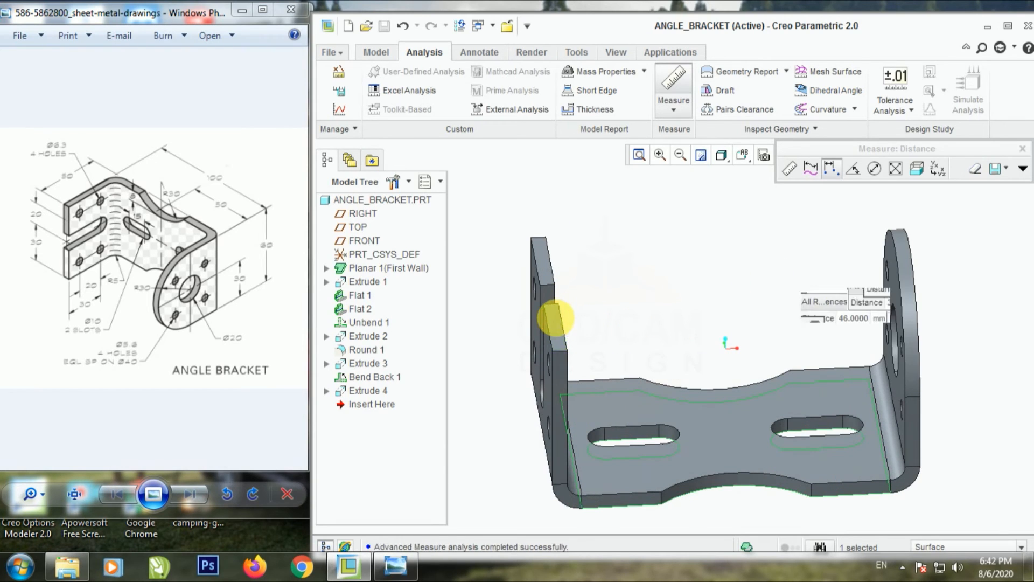
{"action": "scroll", "coordinate": [919, 346], "scroll_direction": "up", "scroll_amount": 2}
{"action": "middle_click_drag", "start_coordinate": [930, 341], "coordinate": [917, 371]}
{"action": "scroll", "coordinate": [669, 289], "scroll_direction": "down", "scroll_amount": 5}
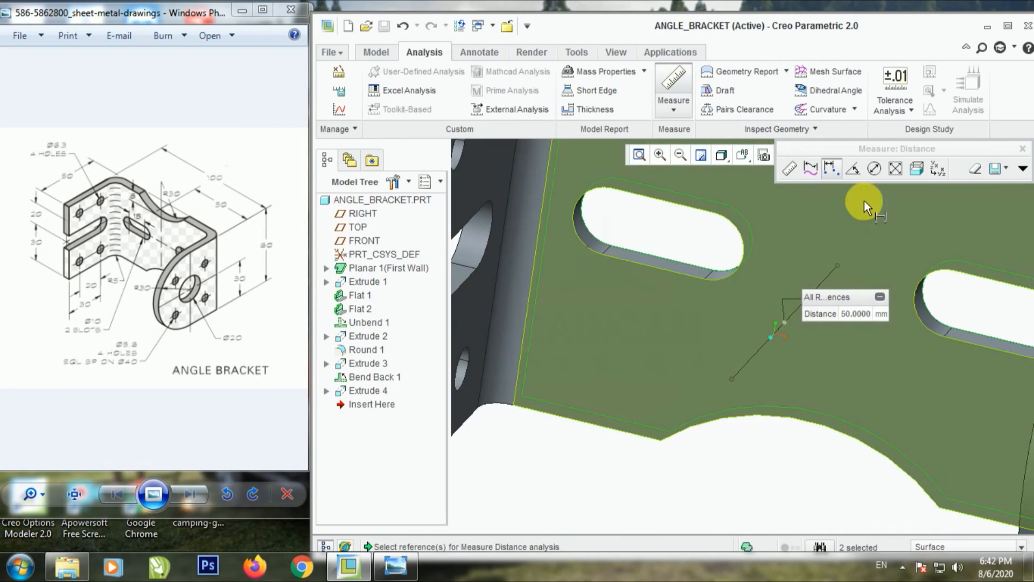
Step: Measure the diameters of the curved cutout in the base's side edge and the rounded end of the slot beside the slotted wall
{"action": "left_click", "coordinate": [876, 169]}
{"action": "scroll", "coordinate": [590, 347], "scroll_direction": "up", "scroll_amount": 5}
{"action": "scroll", "coordinate": [678, 243], "scroll_direction": "down", "scroll_amount": 4}
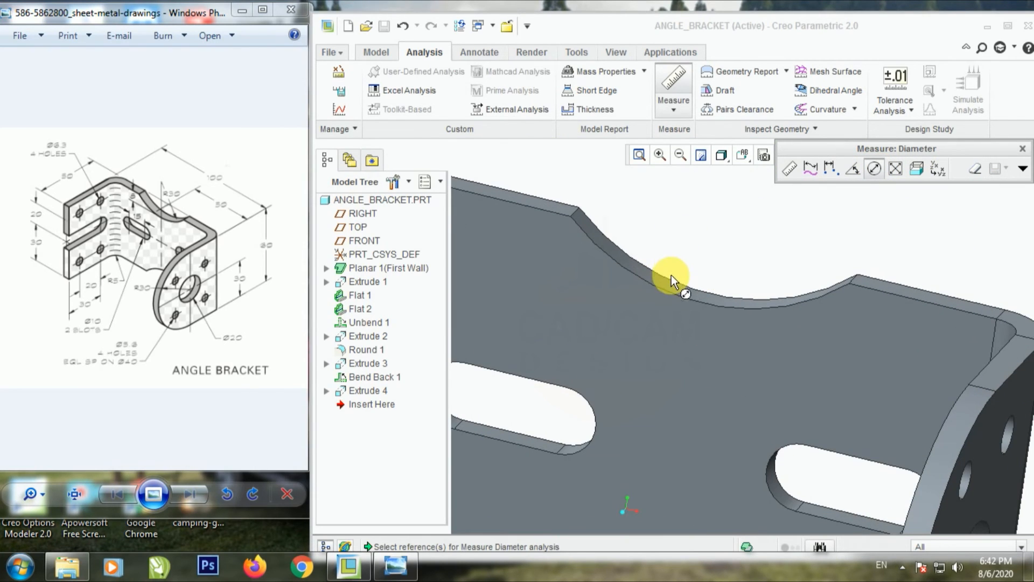
{"action": "left_click", "coordinate": [673, 280]}
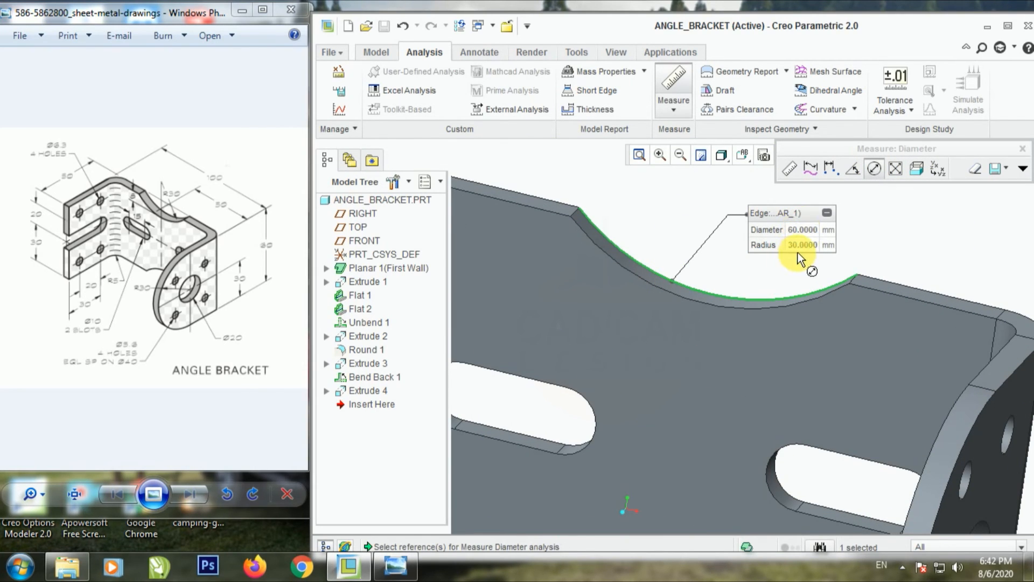
{"action": "scroll", "coordinate": [687, 227], "scroll_direction": "up", "scroll_amount": 4}
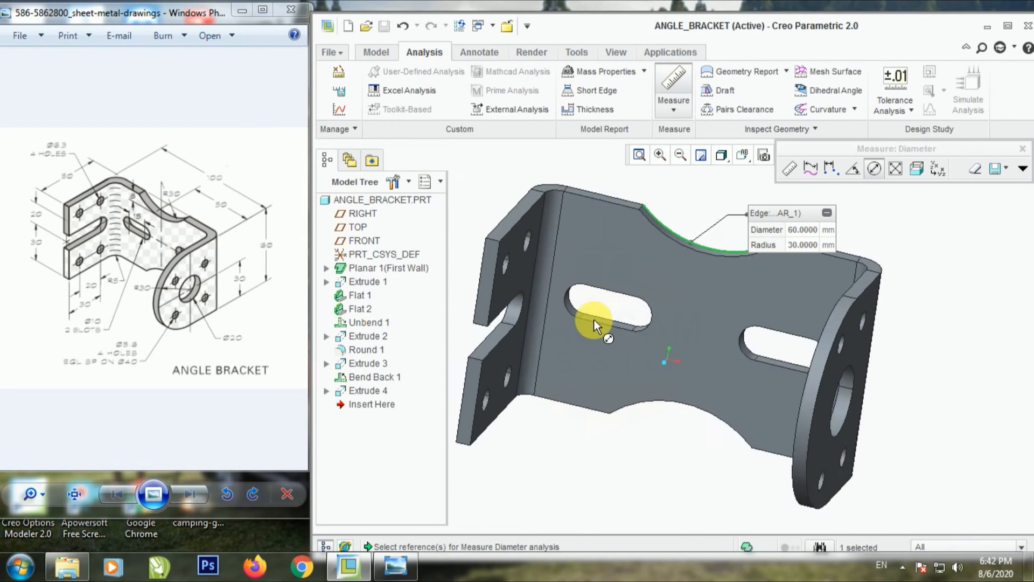
{"action": "scroll", "coordinate": [593, 318], "scroll_direction": "down", "scroll_amount": 4}
{"action": "left_click", "coordinate": [564, 305]}
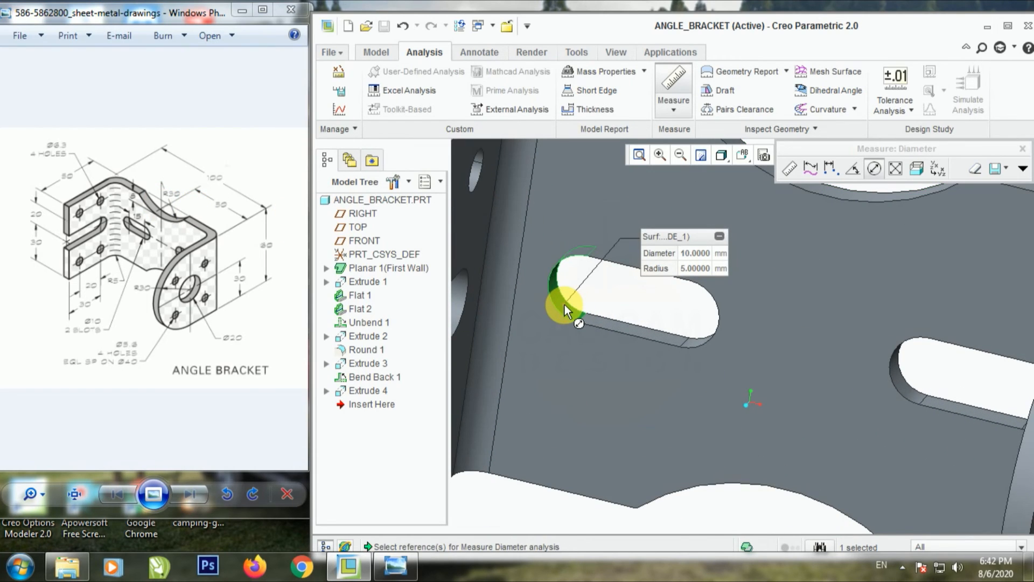
{"action": "scroll", "coordinate": [564, 305], "scroll_direction": "up", "scroll_amount": 4}
Step: Measure the centre distance between the two rounded ends of the base slot nearest the slotted wall
{"action": "left_click", "coordinate": [831, 168]}
{"action": "left_click", "coordinate": [924, 545]}
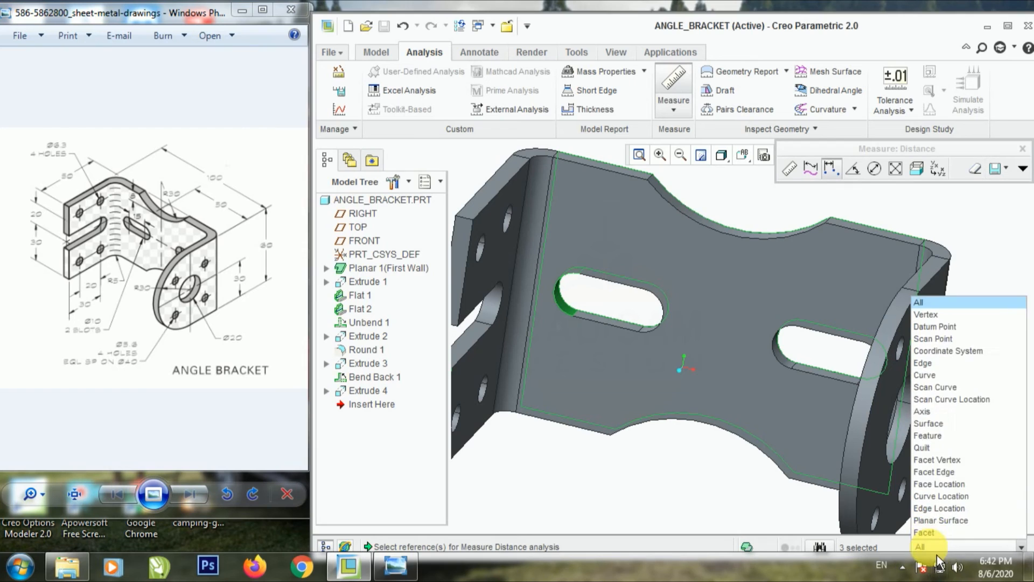
{"action": "left_click", "coordinate": [928, 423]}
{"action": "left_click", "coordinate": [564, 298]}
{"action": "scroll", "coordinate": [620, 307], "scroll_direction": "down", "scroll_amount": 4}
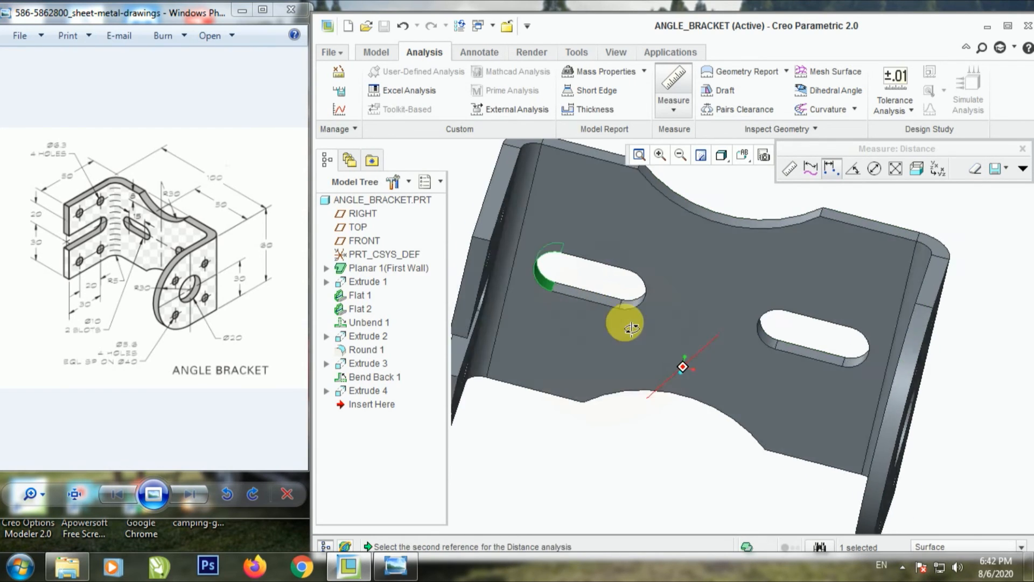
{"action": "left_click", "coordinate": [628, 292]}
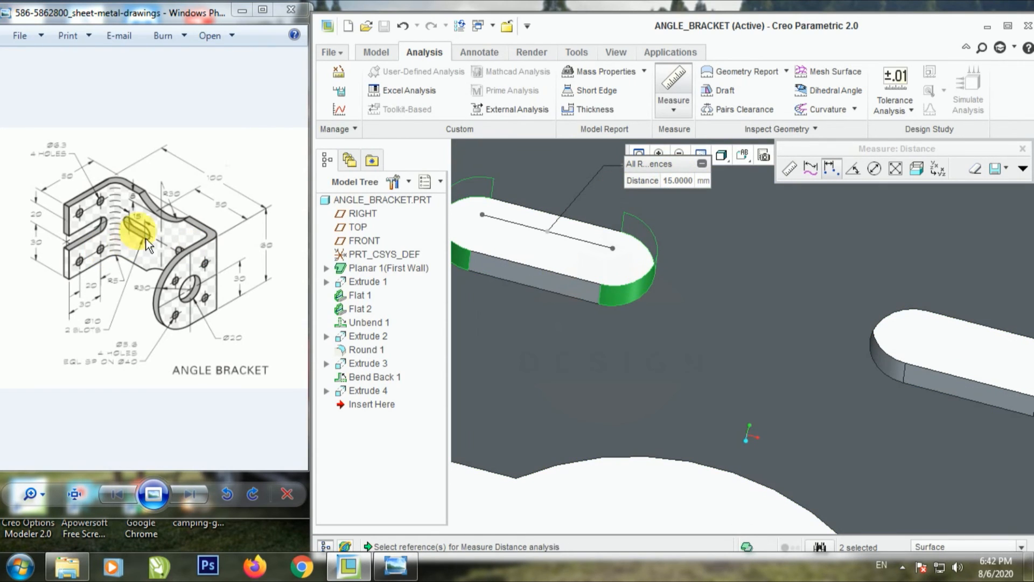
{"action": "scroll", "coordinate": [662, 305], "scroll_direction": "up", "scroll_amount": 5}
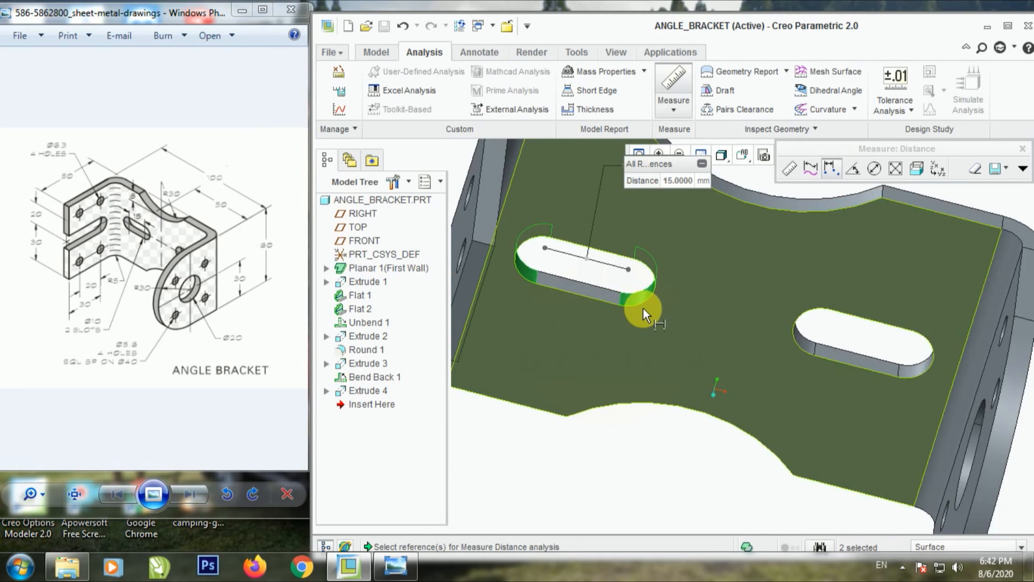
Step: Measure the diameter of the large hole in the rounded wall and close the measurement tool
{"action": "scroll", "coordinate": [824, 339], "scroll_direction": "down", "scroll_amount": 3}
{"action": "left_click", "coordinate": [875, 168]}
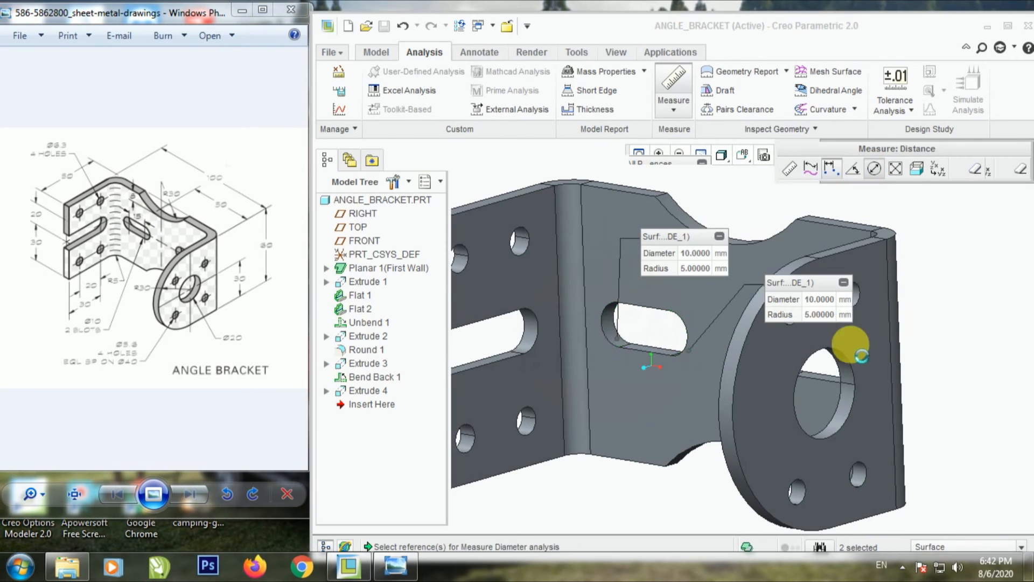
{"action": "left_click", "coordinate": [845, 369]}
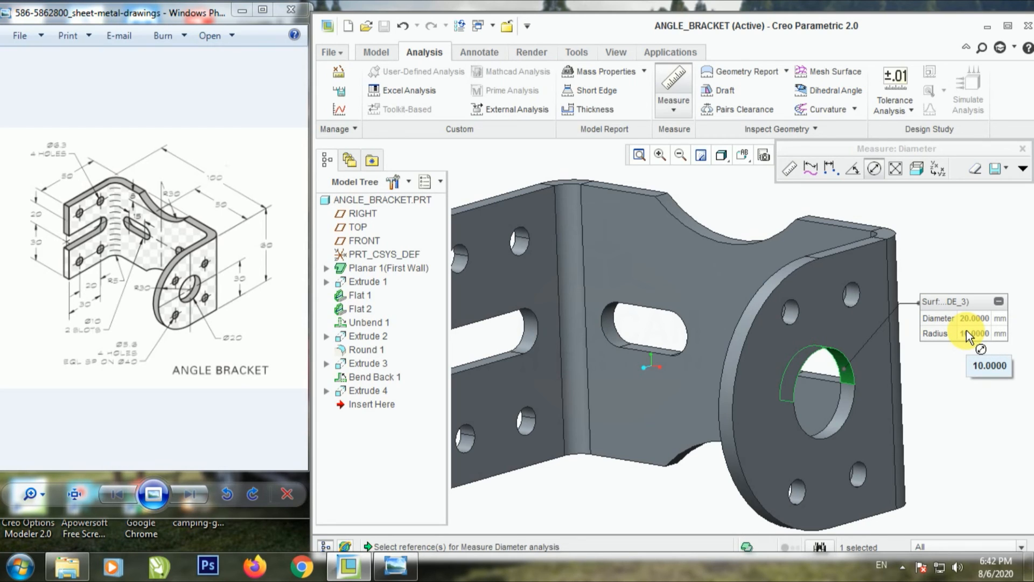
{"action": "scroll", "coordinate": [948, 340], "scroll_direction": "up", "scroll_amount": 5}
{"action": "middle_click", "coordinate": [910, 264]}
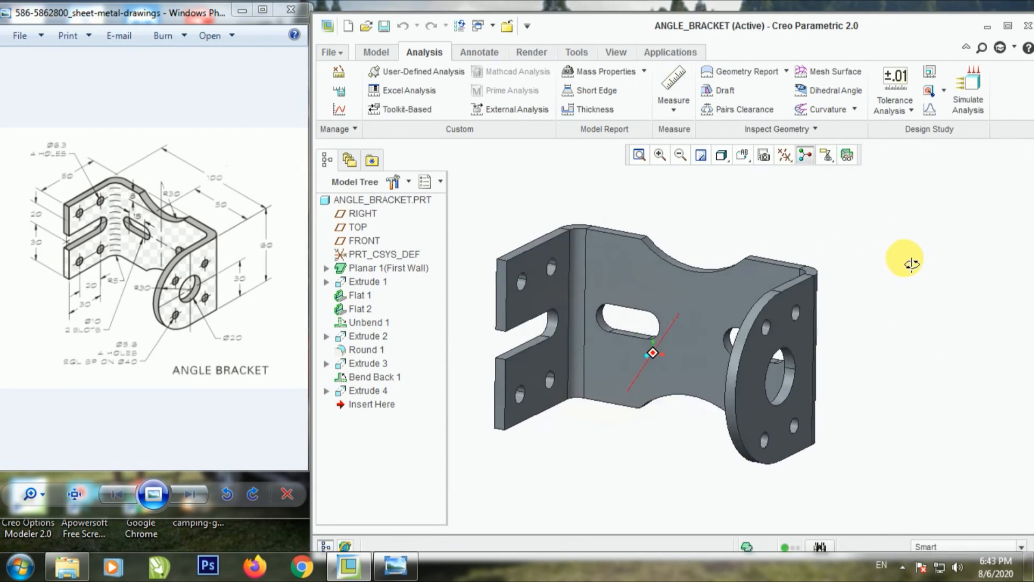
Step: Maximize the modelling window and show the whole bracket in it
{"action": "middle_click_drag", "start_coordinate": [912, 264], "coordinate": [898, 265]}
{"action": "scroll", "coordinate": [899, 261], "scroll_direction": "up", "scroll_amount": 3}
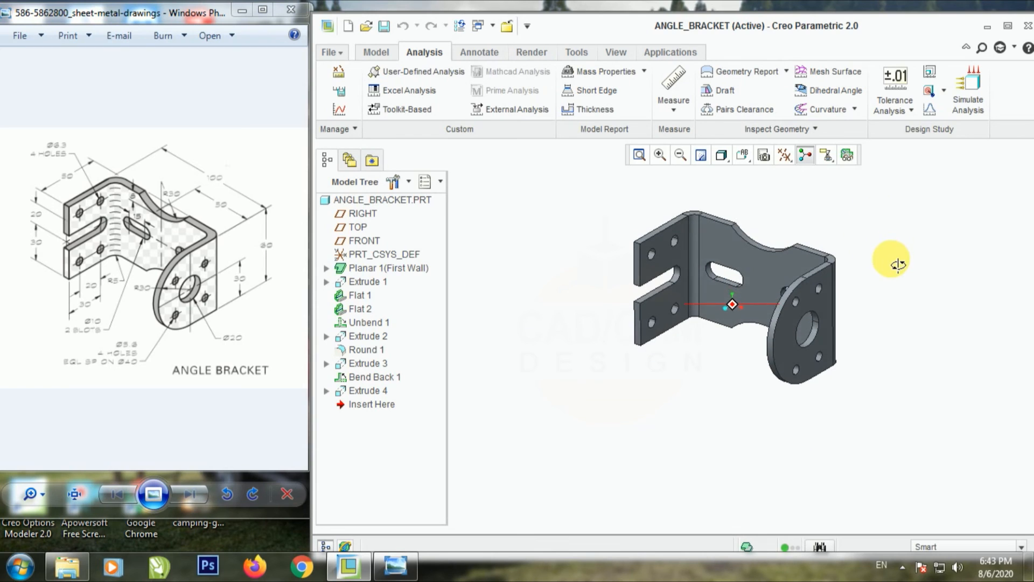
{"action": "scroll", "coordinate": [830, 210], "scroll_direction": "down", "scroll_amount": 2}
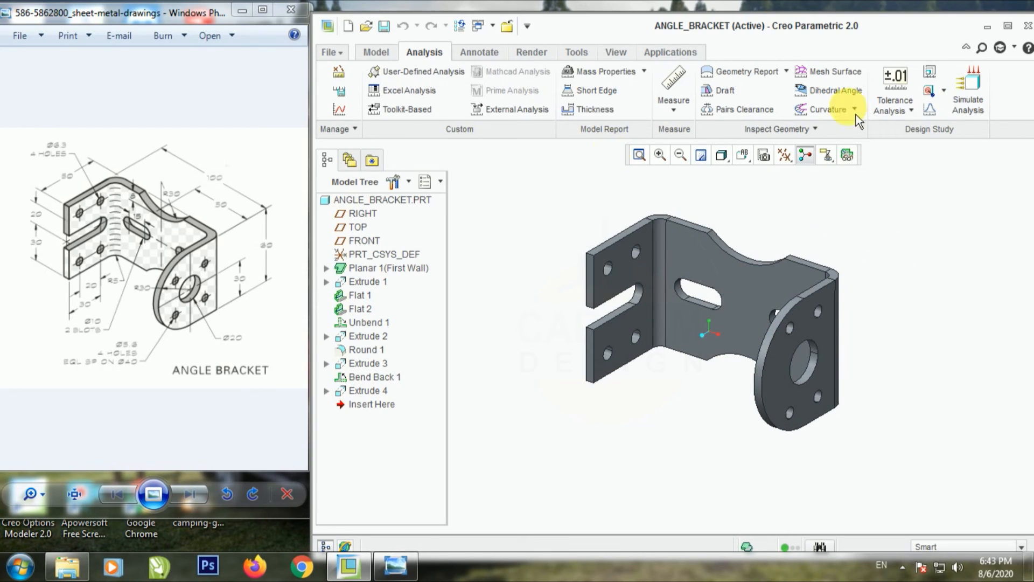
{"action": "left_click", "coordinate": [1007, 25]}
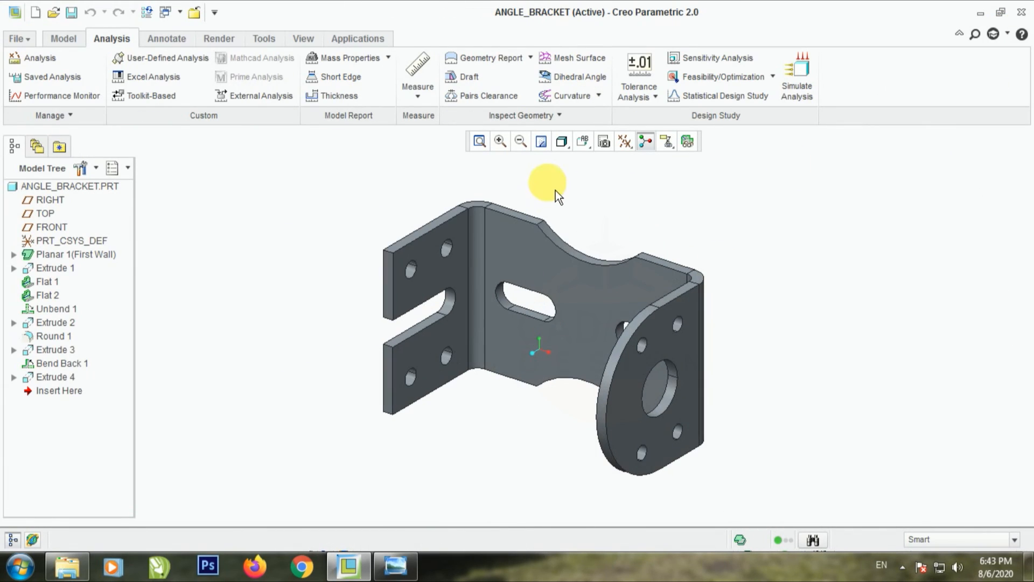
{"action": "scroll", "coordinate": [555, 189], "scroll_direction": "up", "scroll_amount": 1}
{"action": "scroll", "coordinate": [127, 108], "scroll_direction": "up", "scroll_amount": 1}
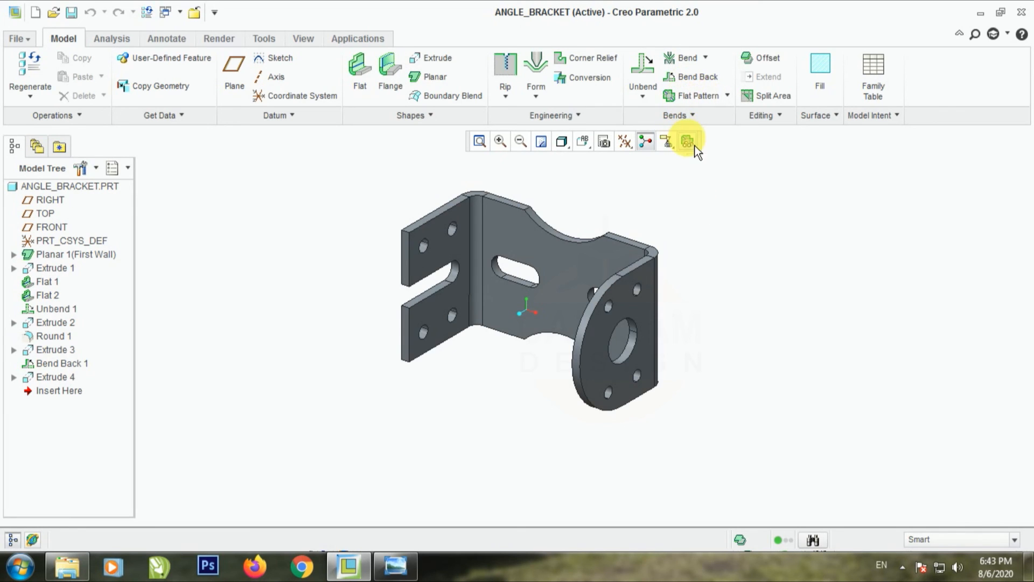
Step: Unbend both bends of the bracket with the base wall's planar surface fixed, and inspect the flat part
{"action": "left_click", "coordinate": [642, 68]}
{"action": "left_click", "coordinate": [561, 76]}
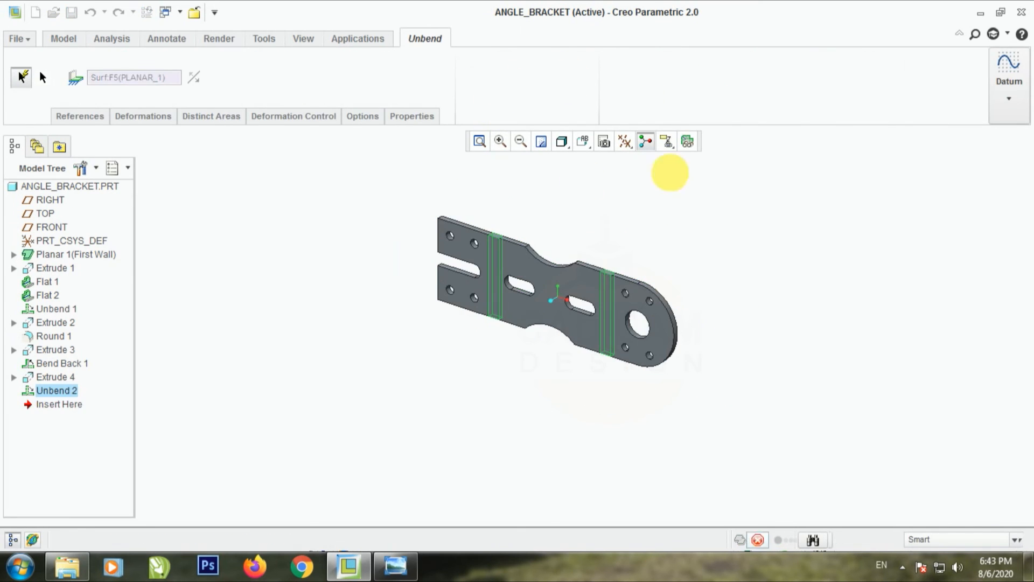
{"action": "middle_click_drag", "start_coordinate": [703, 180], "coordinate": [674, 182]}
{"action": "scroll", "coordinate": [558, 245], "scroll_direction": "down", "scroll_amount": 3}
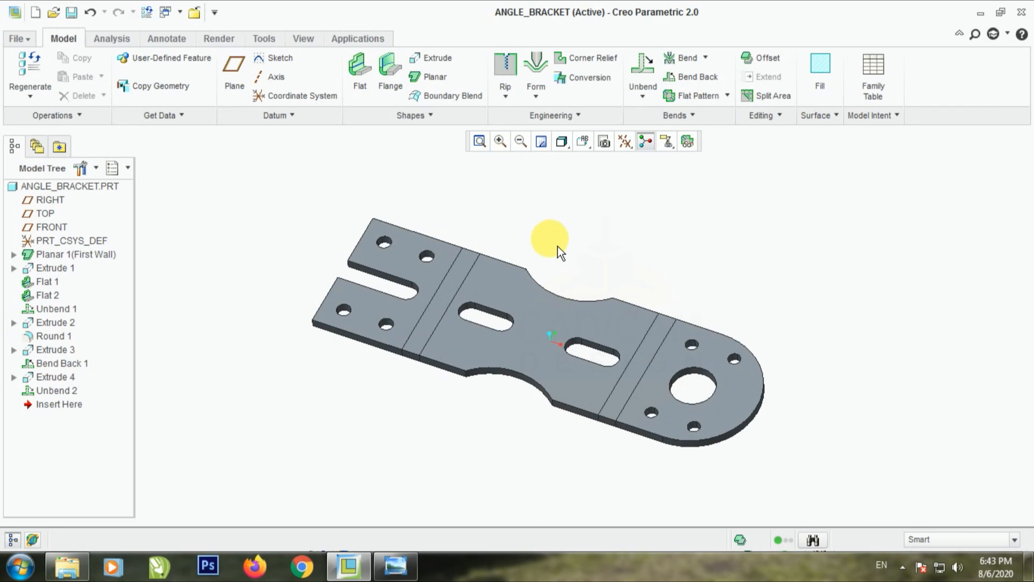
{"action": "middle_click_drag", "start_coordinate": [607, 250], "coordinate": [598, 263]}
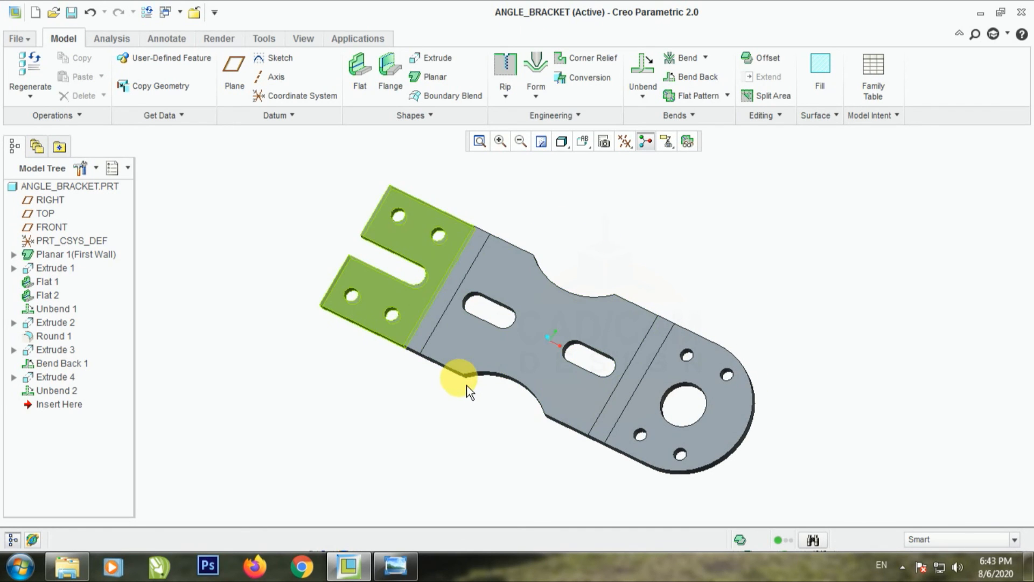
{"action": "mouse_move", "coordinate": [453, 429]}
{"action": "middle_mouse_down"}
{"action": "mouse_move", "coordinate": [494, 394]}
{"action": "mouse_move", "coordinate": [480, 392]}
{"action": "mouse_move", "coordinate": [486, 411]}
{"action": "middle_mouse_up"}
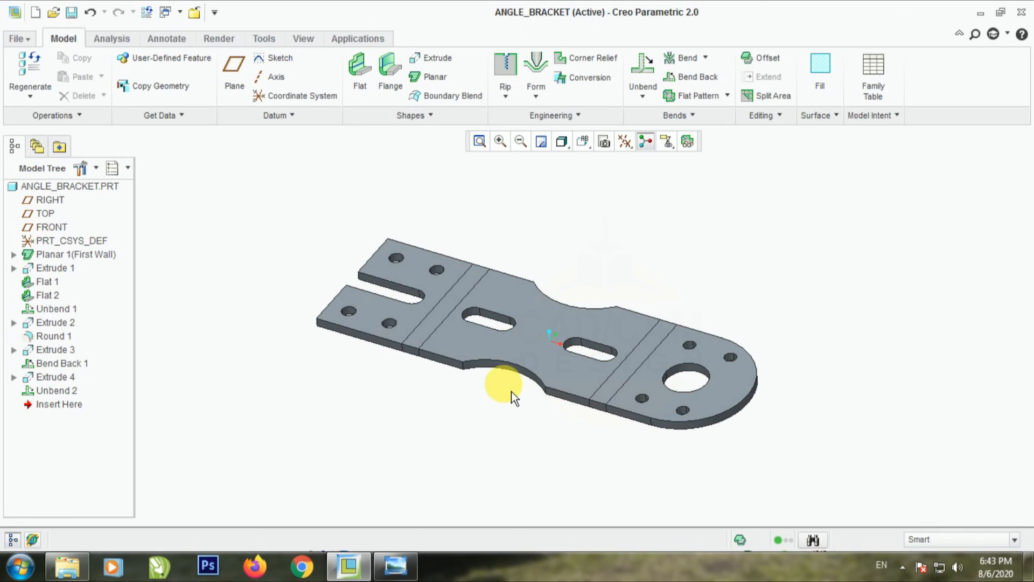
{"action": "scroll", "coordinate": [507, 393], "scroll_direction": "down", "scroll_amount": 1}
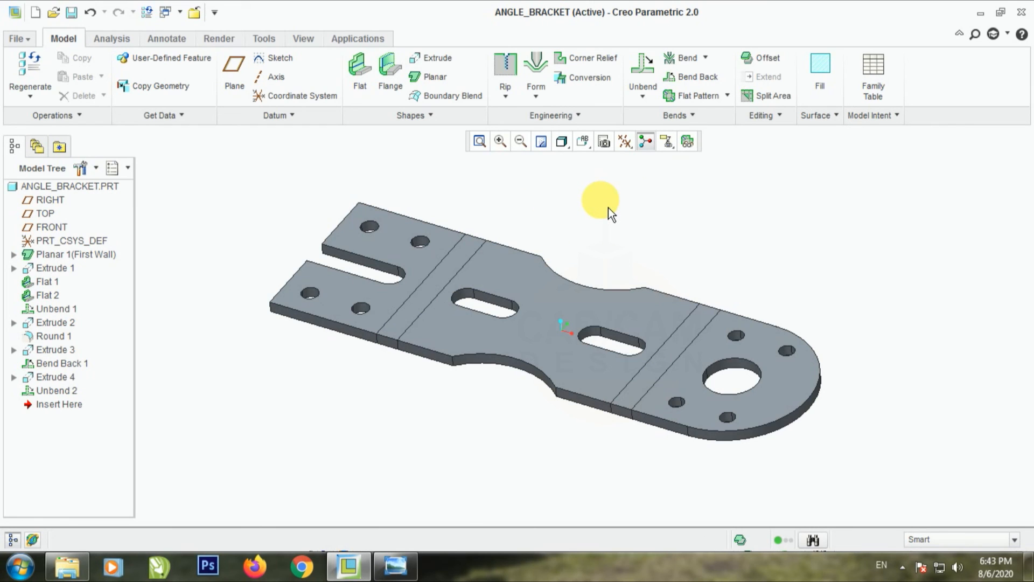
Step: Bend the flattened walls back with the base wall's planar surface fixed and restore the default view
{"action": "left_click", "coordinate": [696, 77]}
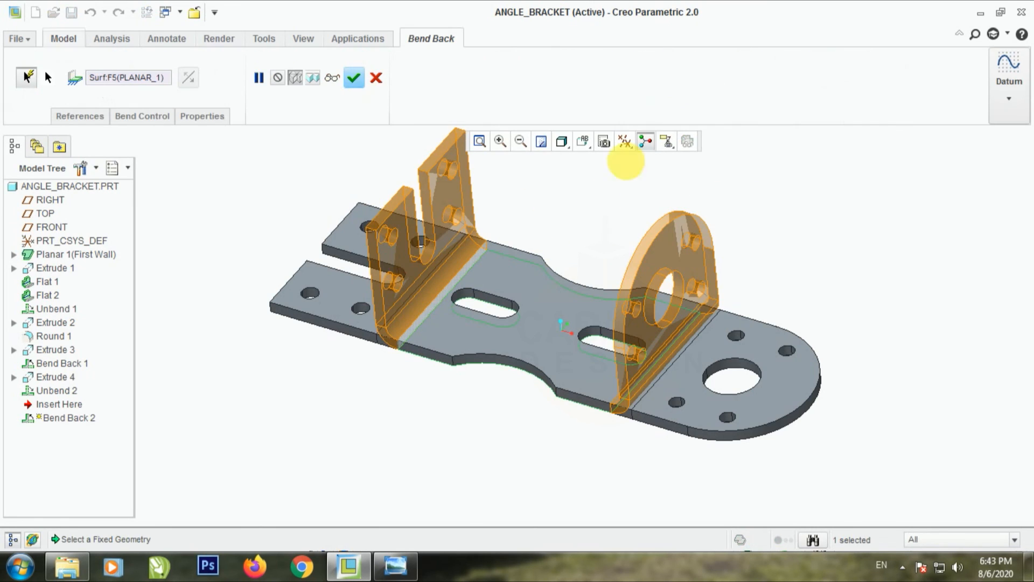
{"action": "left_click", "coordinate": [353, 77]}
{"action": "left_click", "coordinate": [426, 326]}
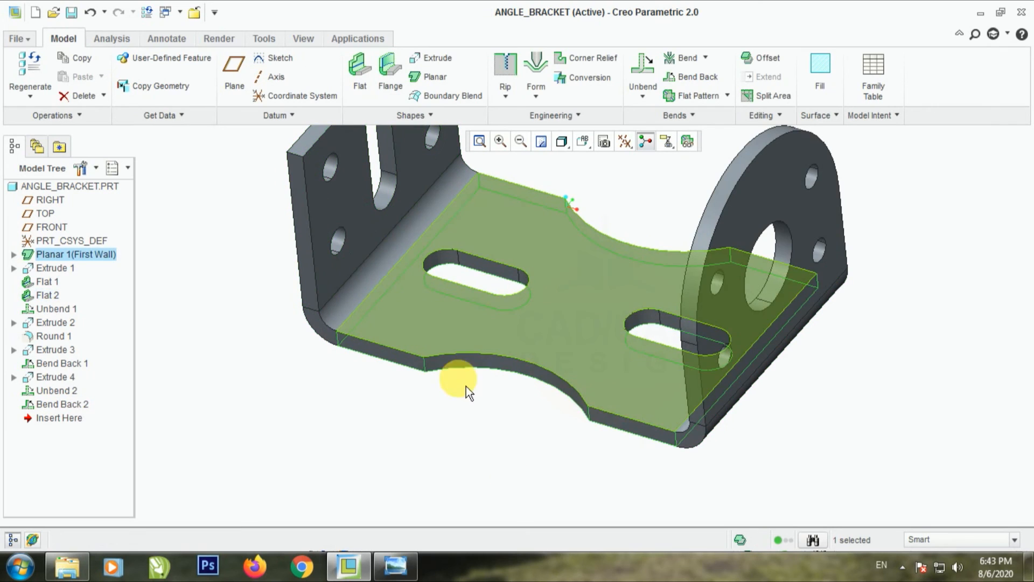
{"action": "left_click", "coordinate": [472, 463]}
{"action": "key", "text": "ctrl+d"}
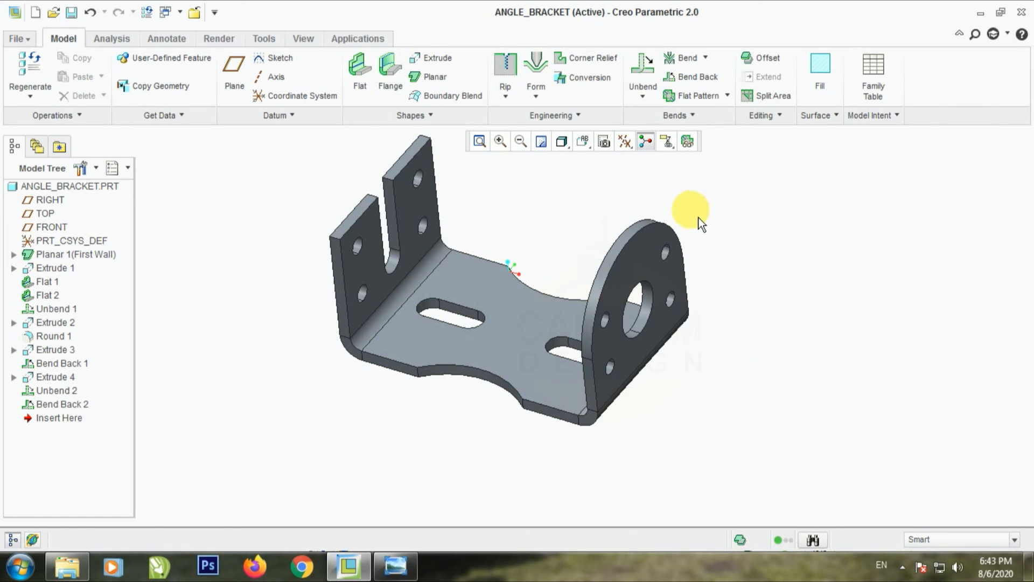
Step: Create a flat pattern of the bracket with the base wall's planar surface fixed, and inspect the flattened part
{"action": "left_click", "coordinate": [696, 100]}
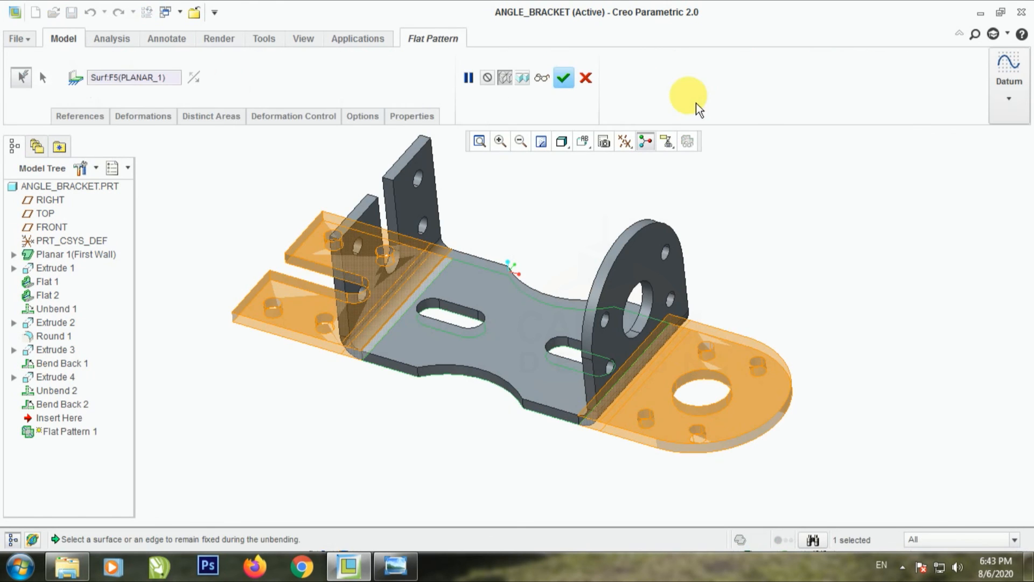
{"action": "left_click", "coordinate": [567, 84]}
{"action": "middle_click_drag", "start_coordinate": [554, 248], "coordinate": [529, 351]}
{"action": "scroll", "coordinate": [505, 329], "scroll_direction": "up", "scroll_amount": 3}
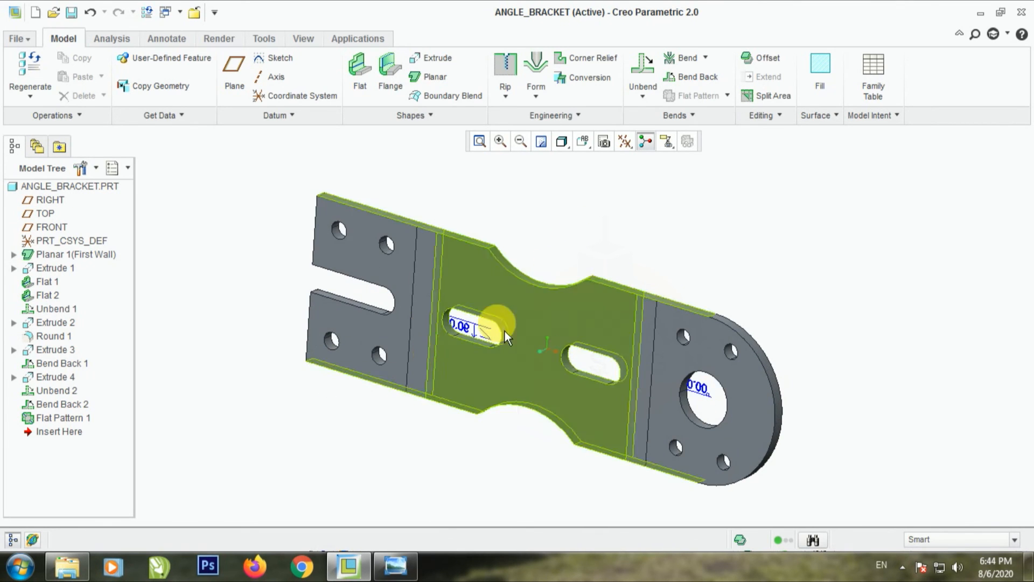
Step: Delete the flat pattern feature and show the whole bent bracket in the view
{"action": "right_click", "coordinate": [89, 425]}
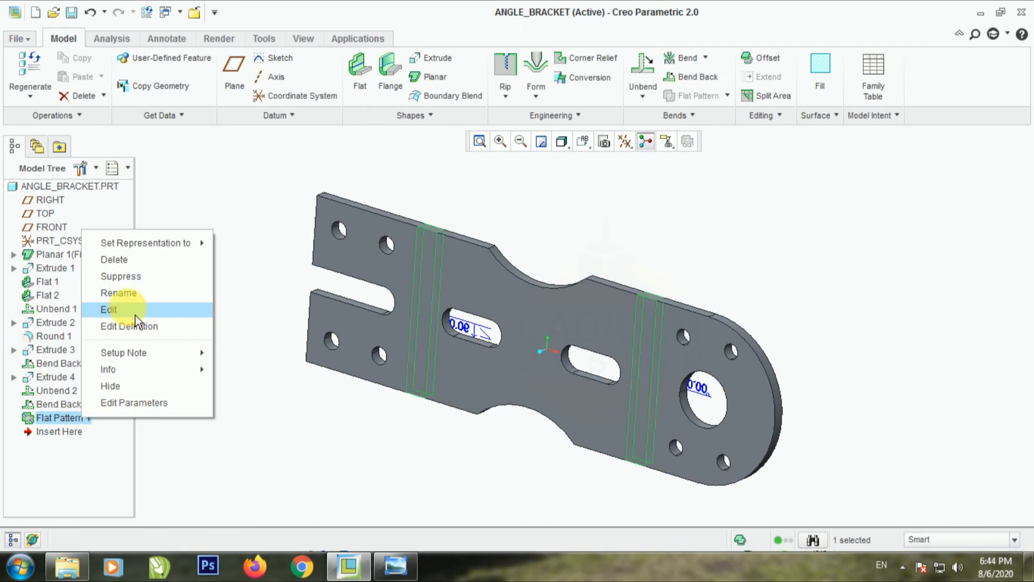
{"action": "left_click", "coordinate": [125, 263]}
{"action": "left_click", "coordinate": [476, 300]}
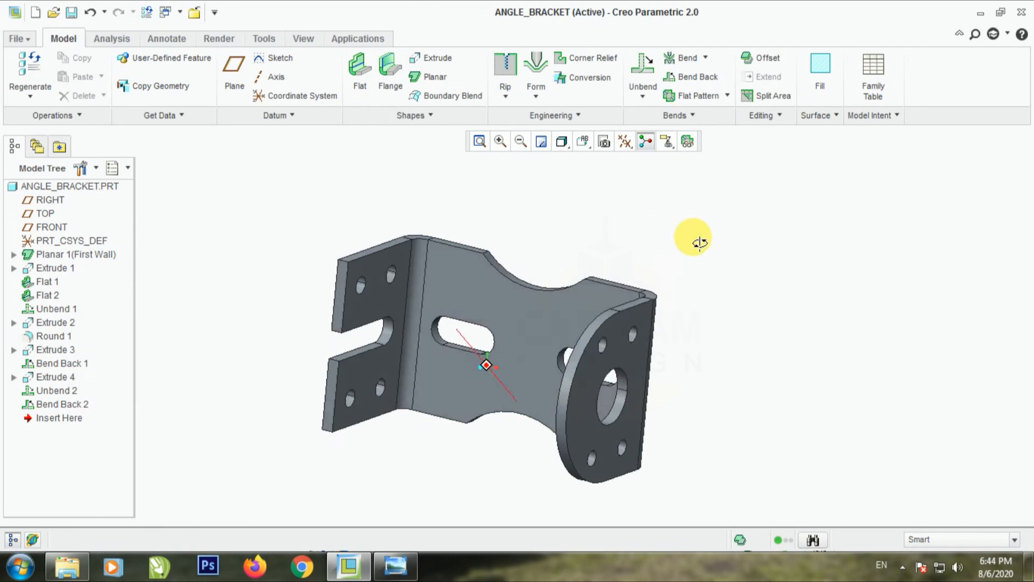
{"action": "middle_click_drag", "start_coordinate": [699, 242], "coordinate": [748, 231]}
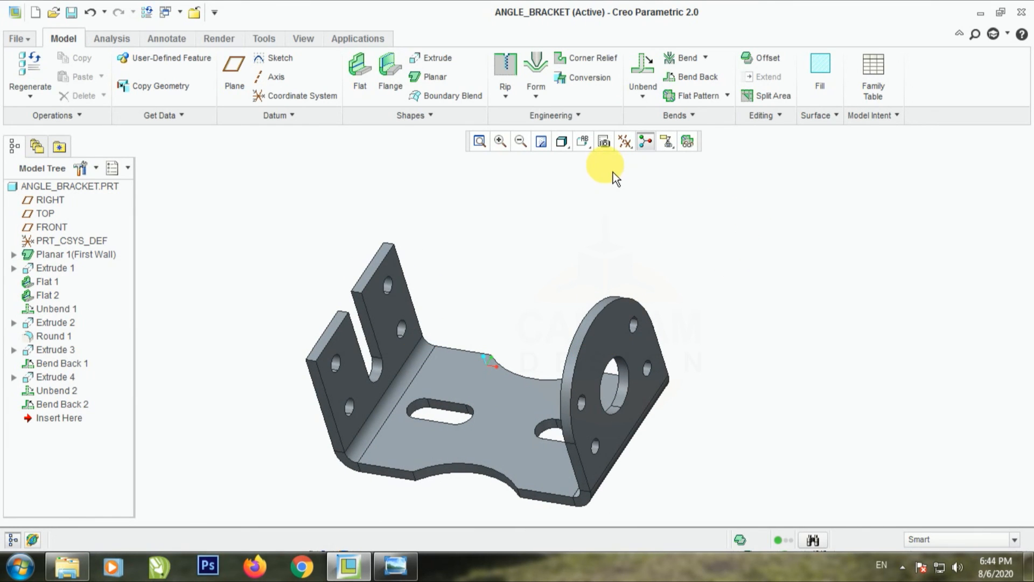
{"action": "middle_click_drag", "start_coordinate": [497, 274], "coordinate": [502, 251], "text": "shift"}
{"action": "left_click", "coordinate": [481, 144]}
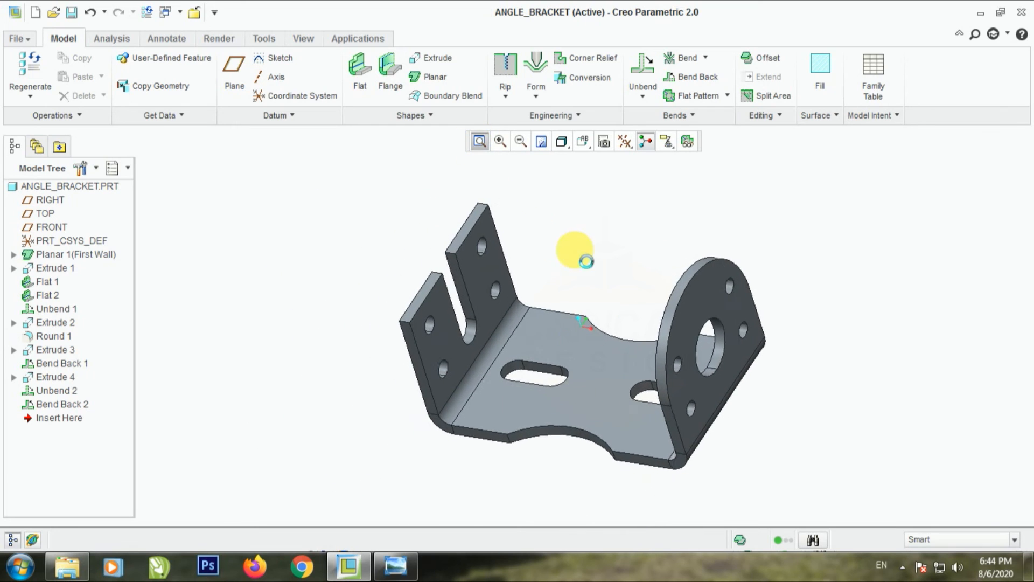